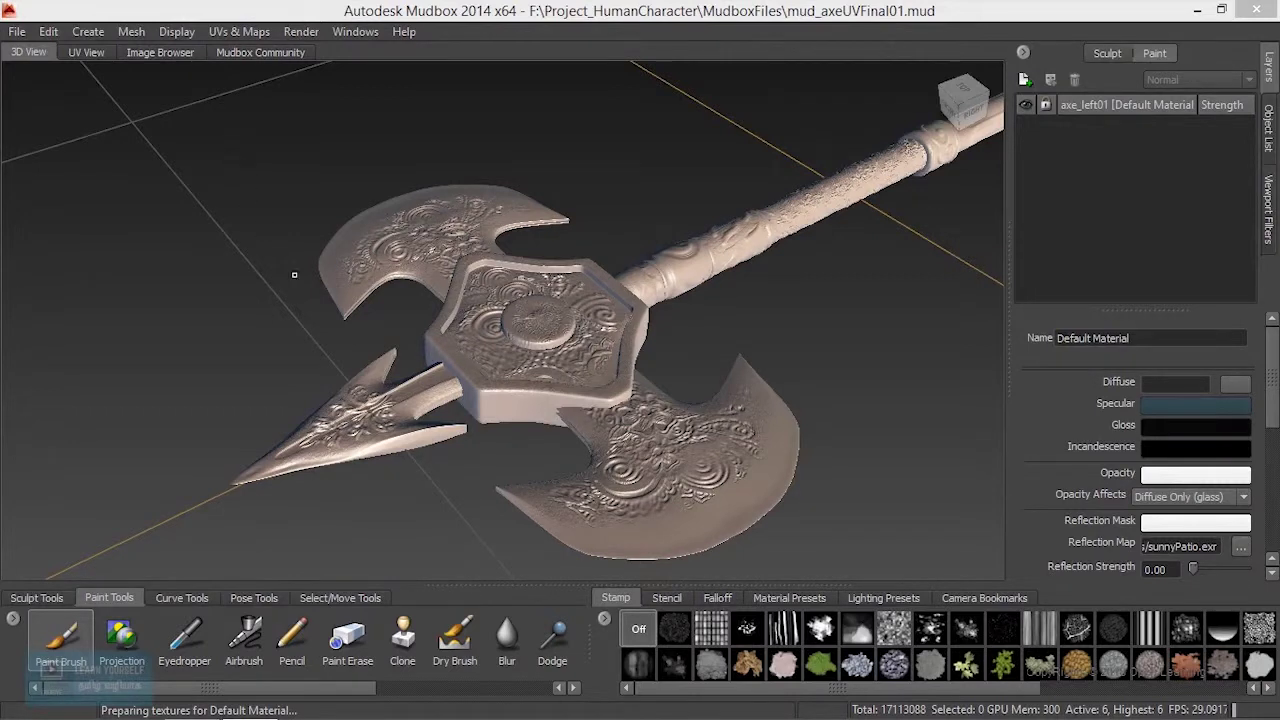
left_click(38, 597)
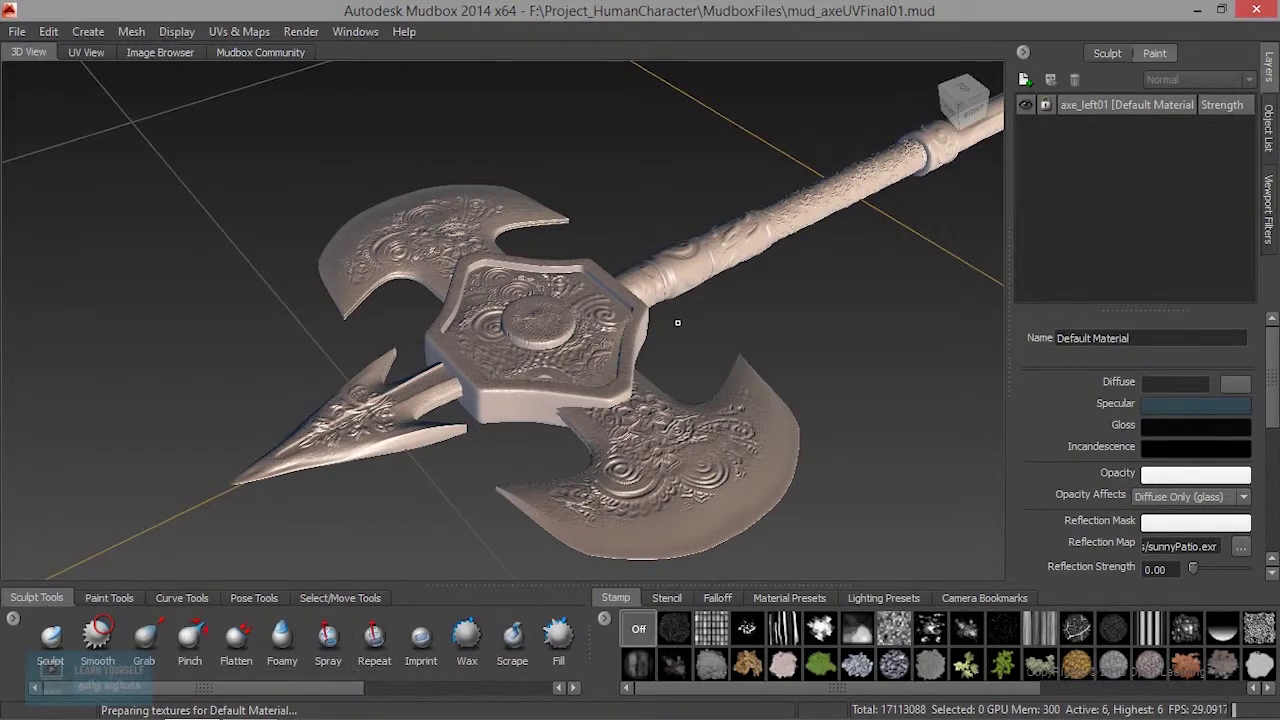
left_click_drag(677, 322, 482, 350, "alt")
middle_click_drag(482, 350, 624, 262, "alt")
left_click_drag(624, 262, 694, 258, "alt")
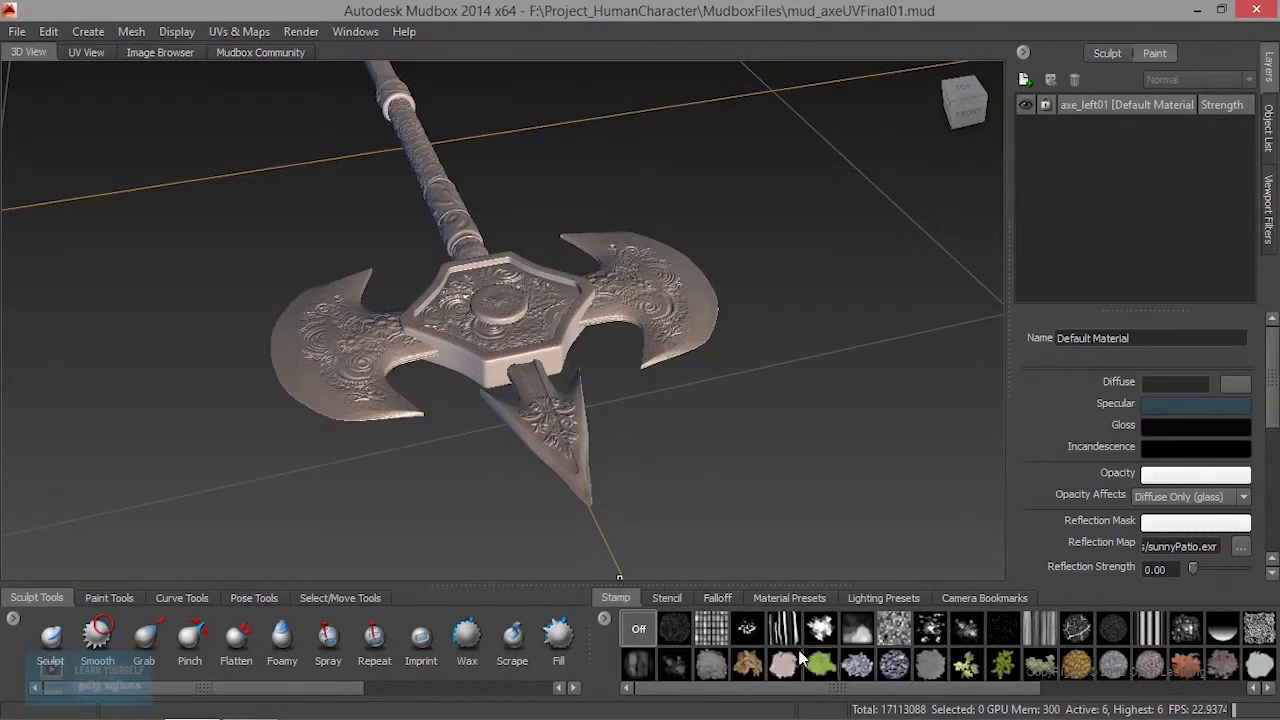
Bring up the stencils and paint tools, and start a new paint layer on the axe's center piece.
left_click(669, 597)
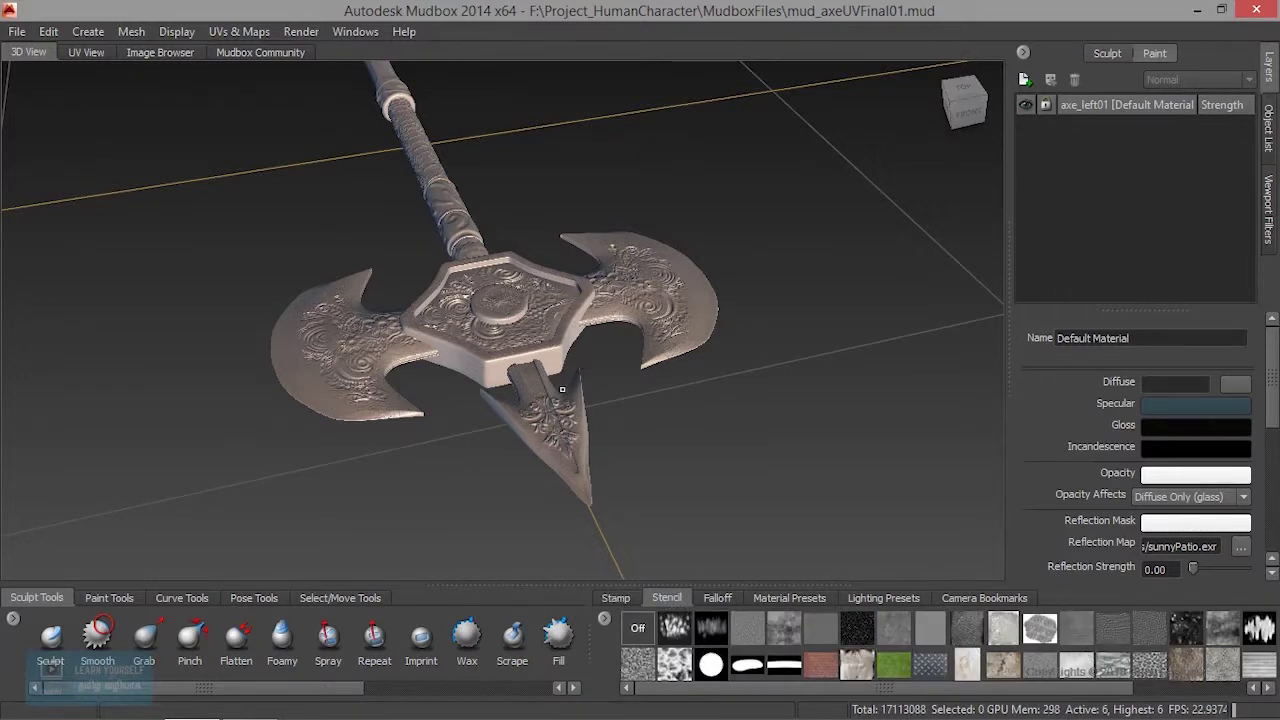
left_click(99, 599)
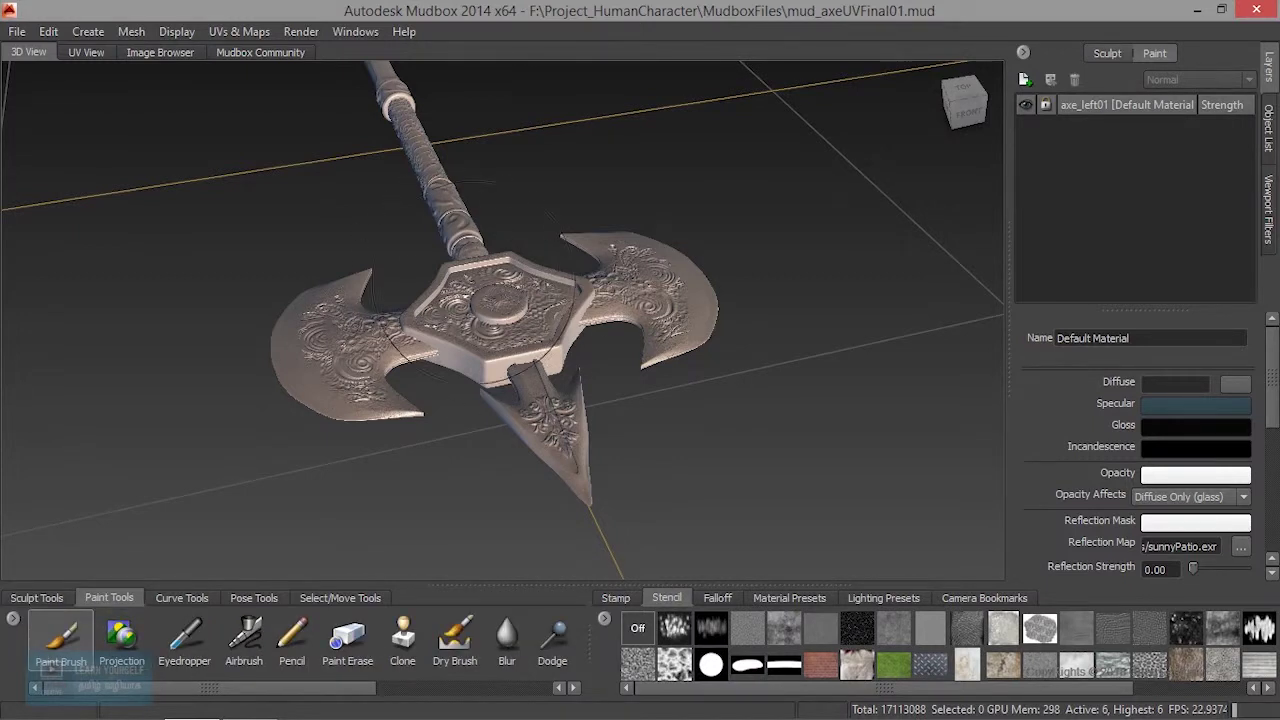
left_click_drag(620, 310, 382, 358, "alt")
right_click_drag(384, 358, 468, 353, "alt")
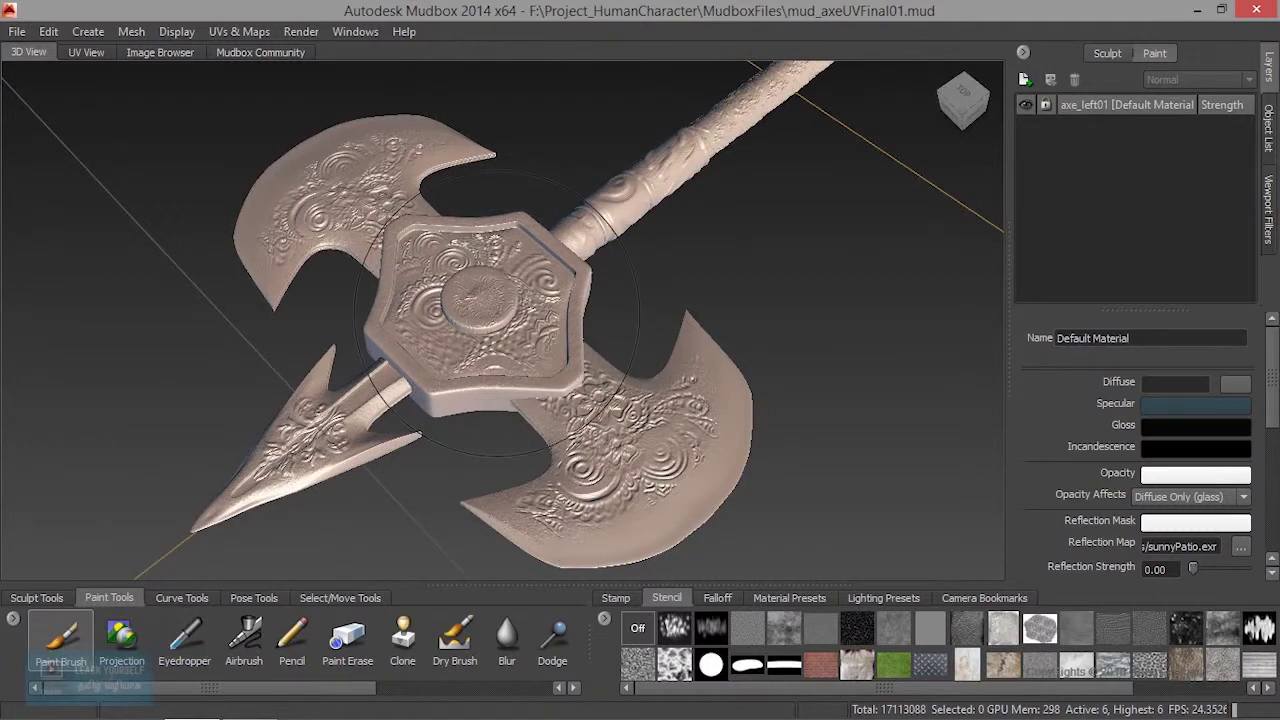
left_click(497, 327)
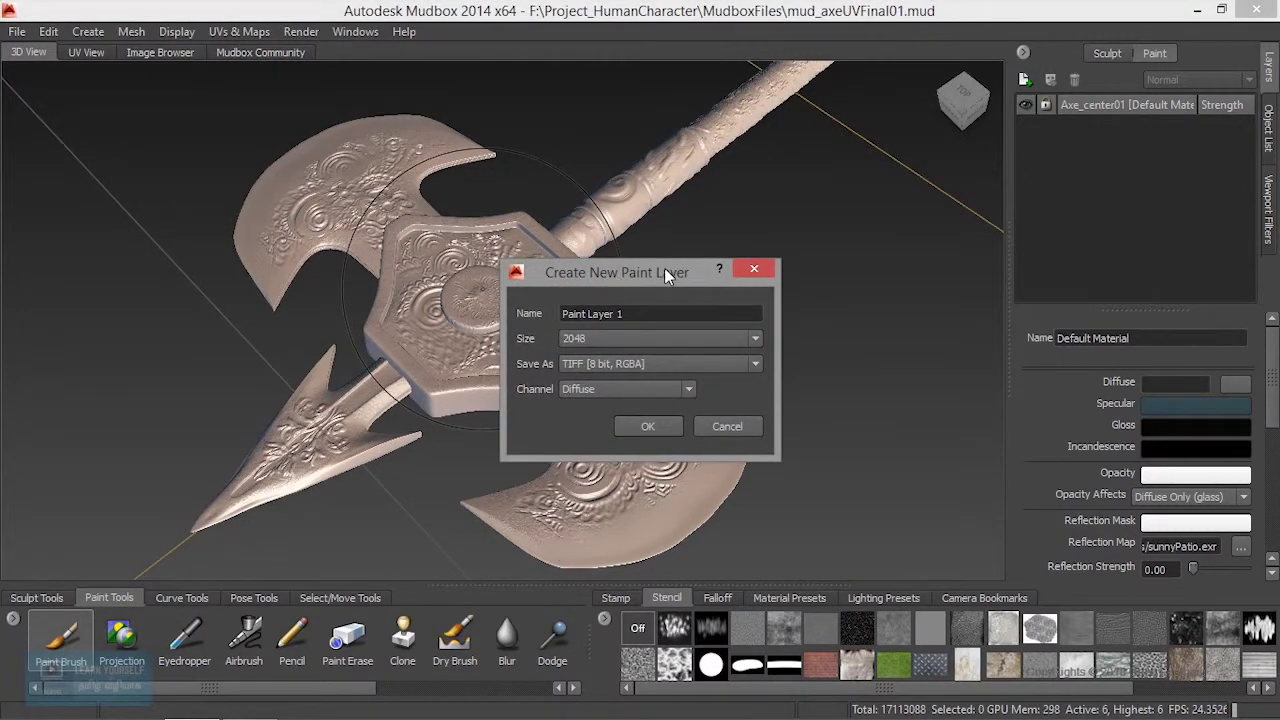
Name the new paint layer BlackMat01.
left_click_drag(640, 315, 534, 316)
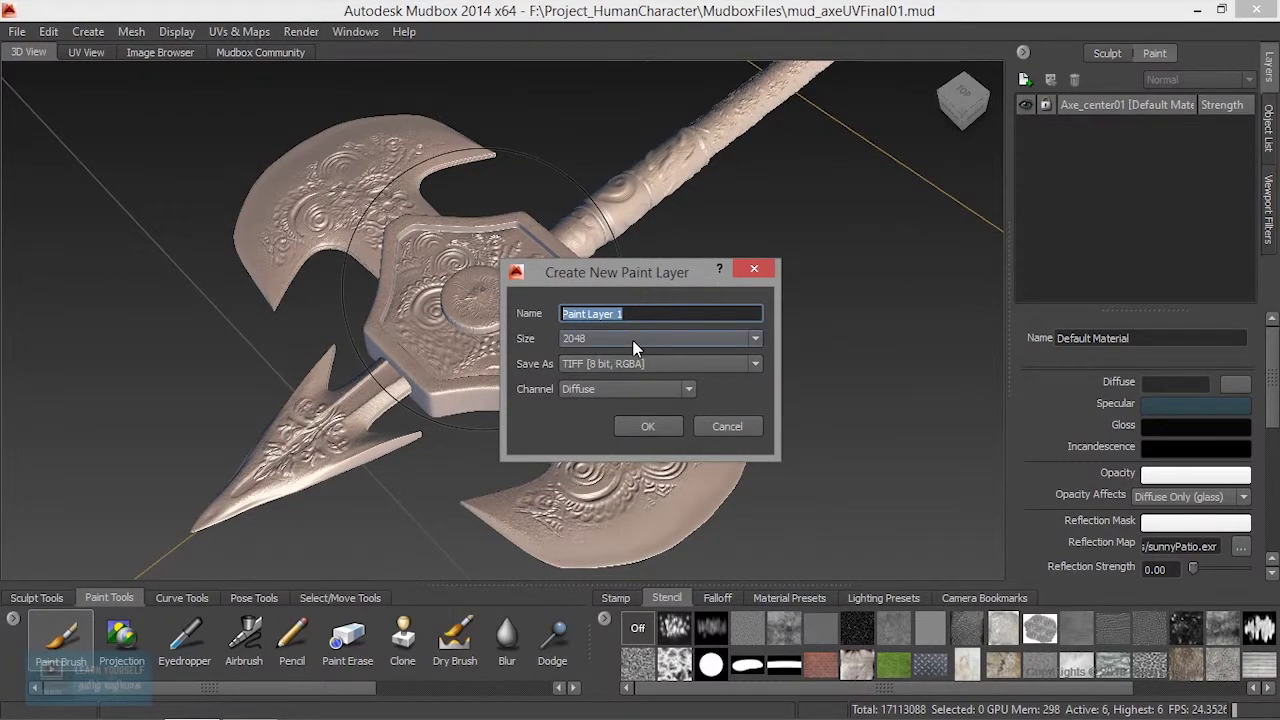
left_click_drag(631, 292, 605, 292)
type("B")
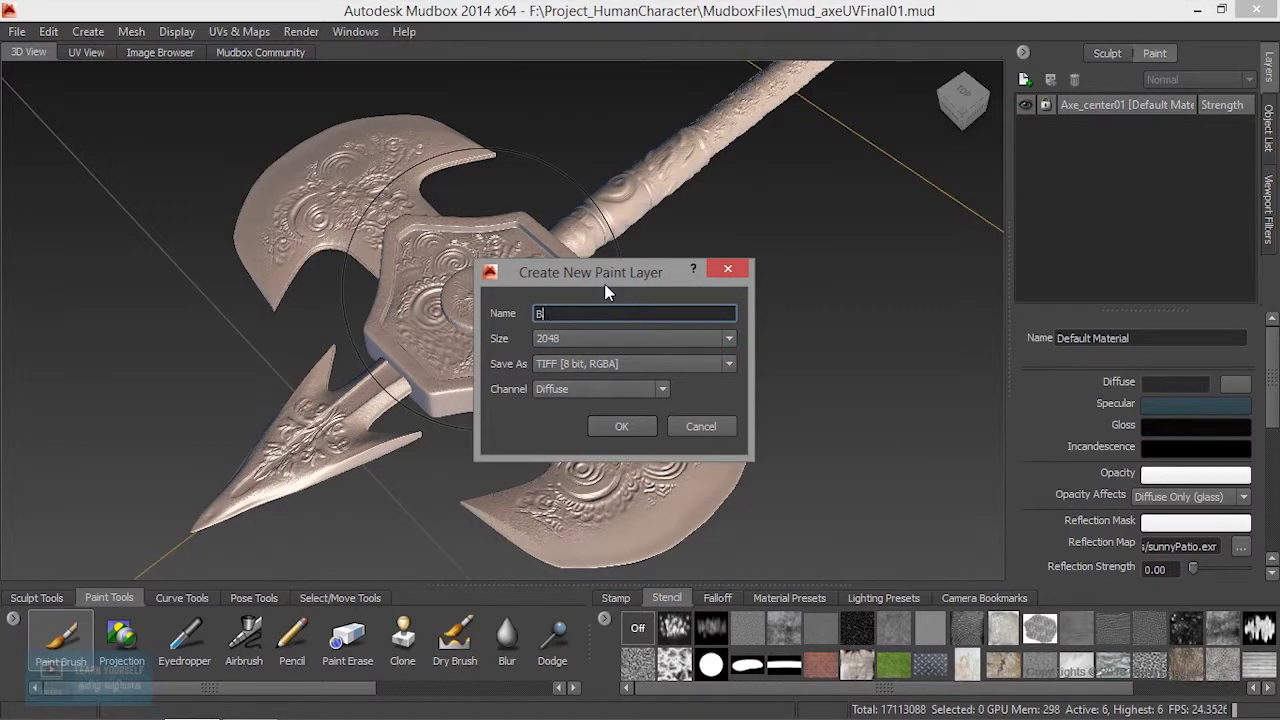
type("alckMat01")
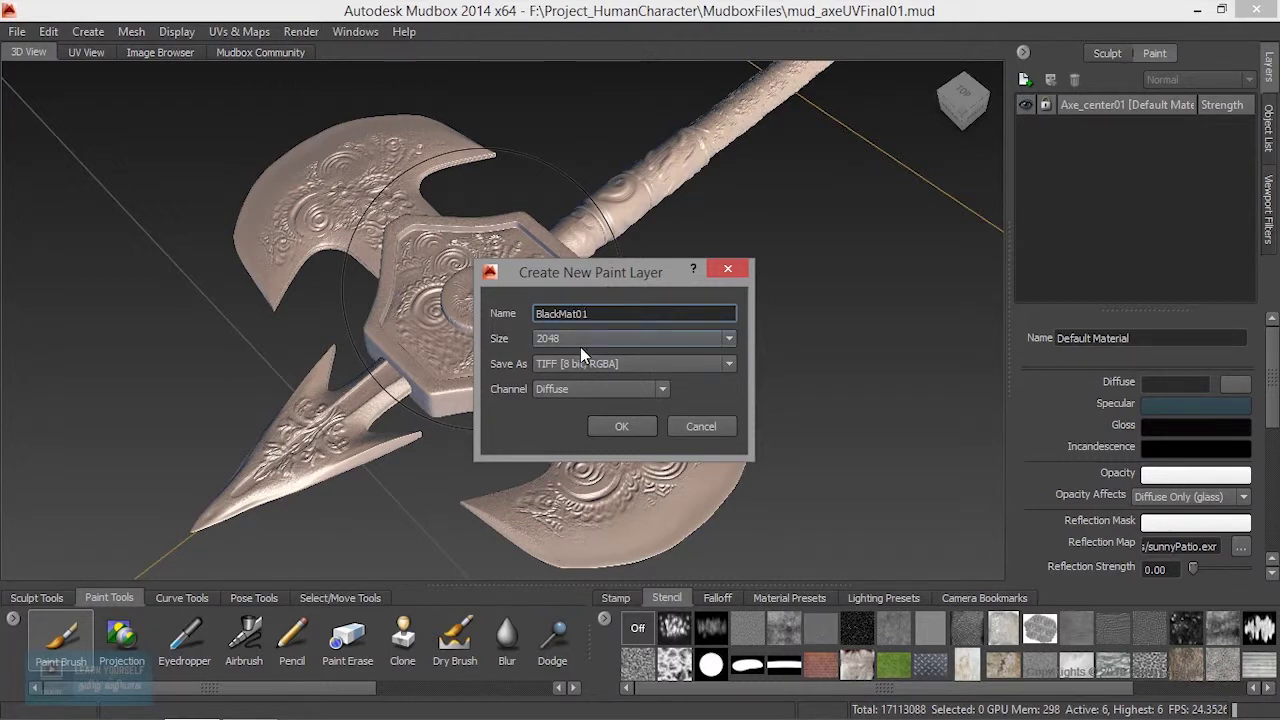
left_click_drag(599, 271, 648, 242)
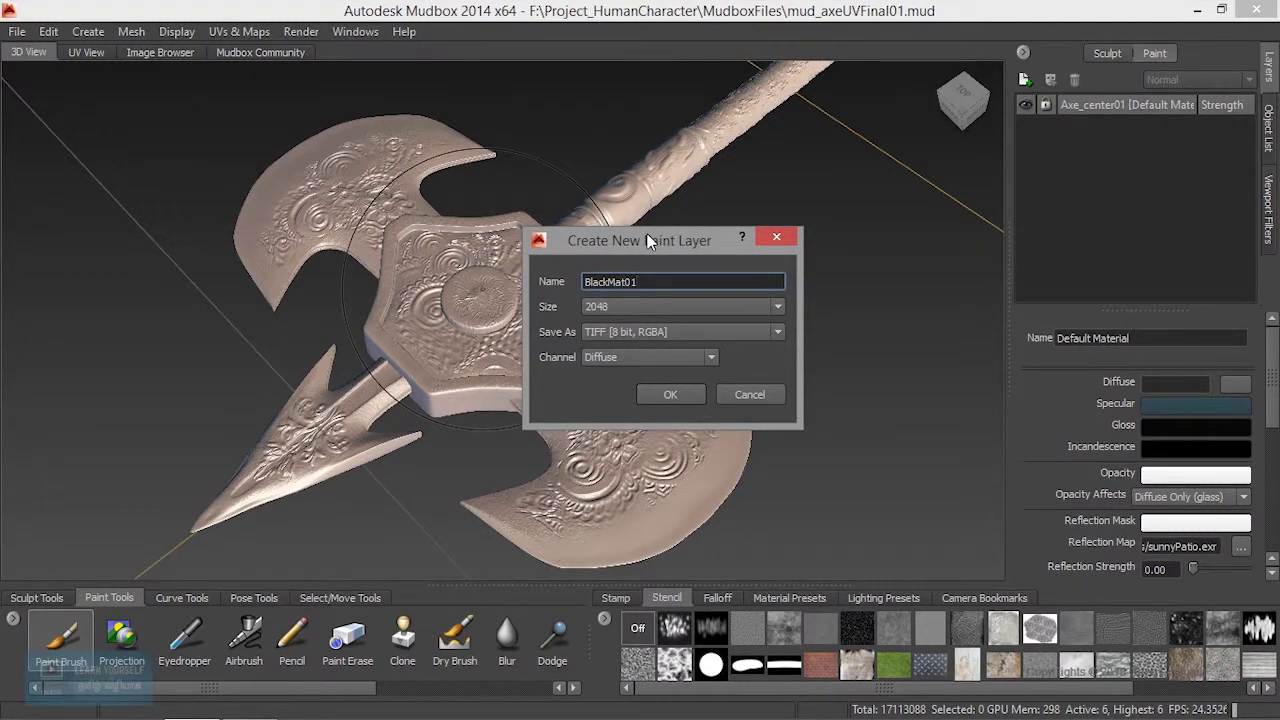
Create the paint layer at size 2048, saved as TIFF [8 bit, RGBA], in the Diffuse channel.
mouse_move(648, 300)
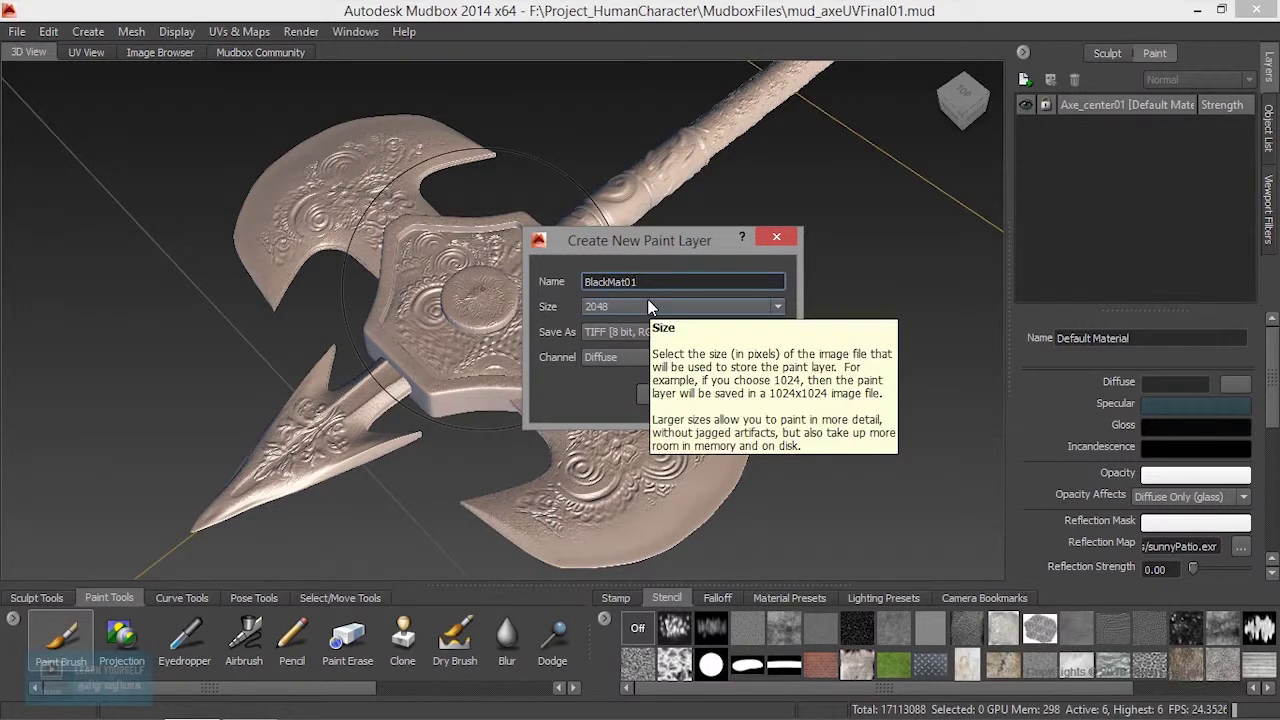
left_click(628, 330)
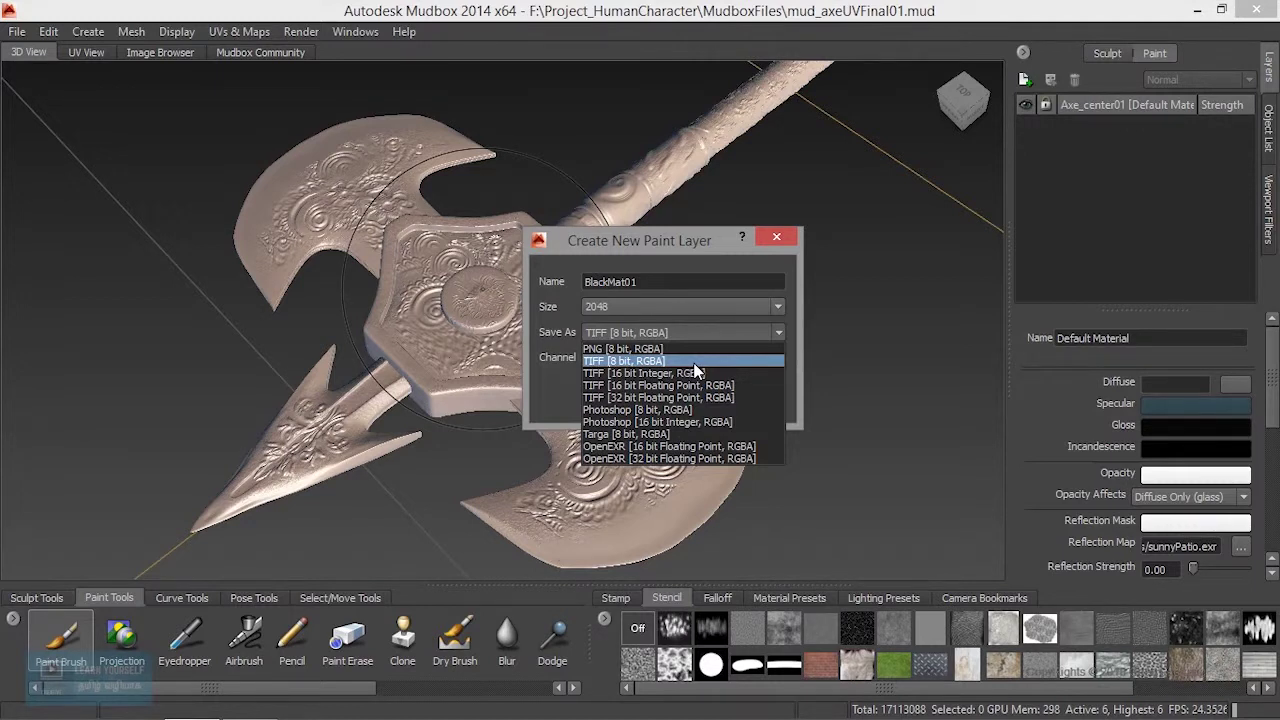
left_click(600, 360)
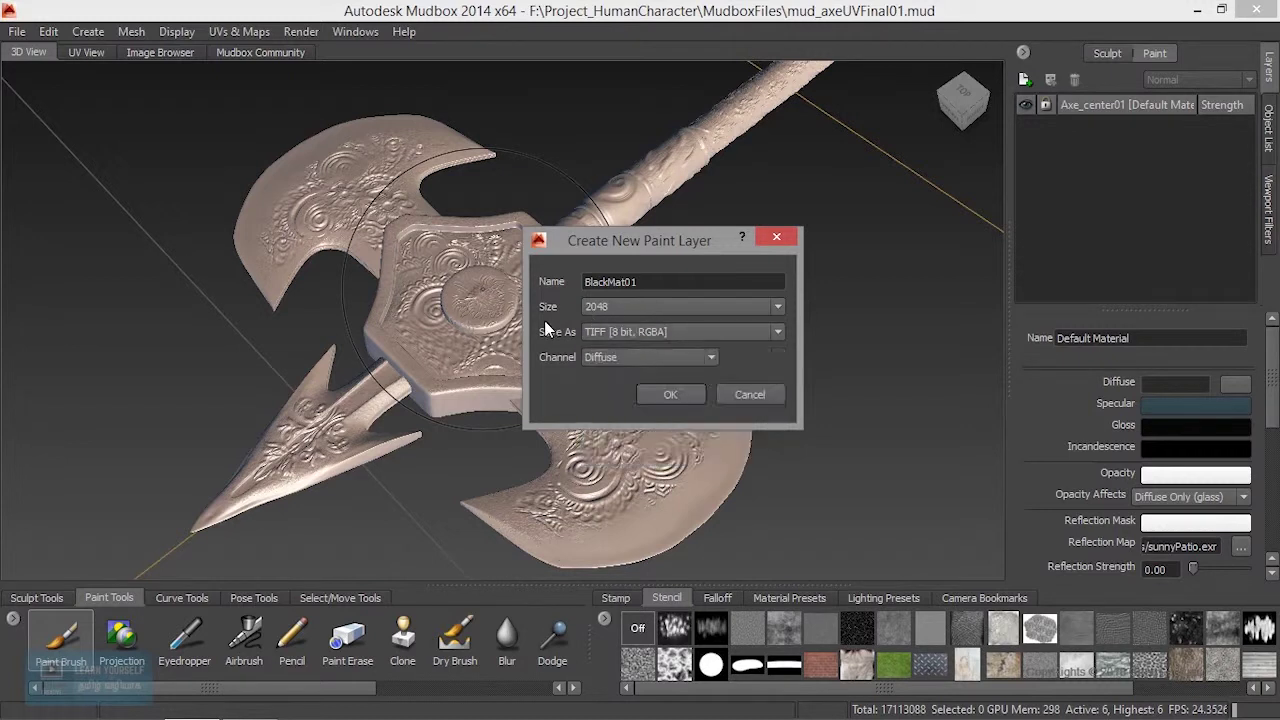
left_click(642, 358)
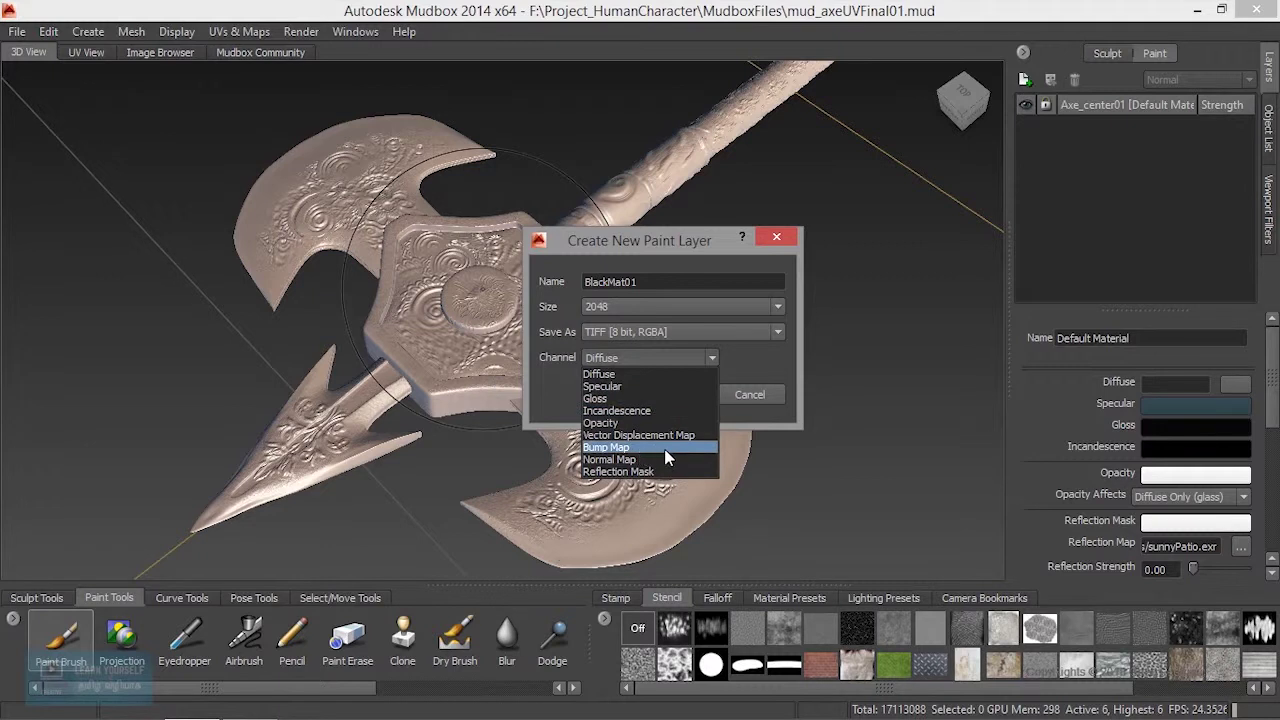
left_click(622, 375)
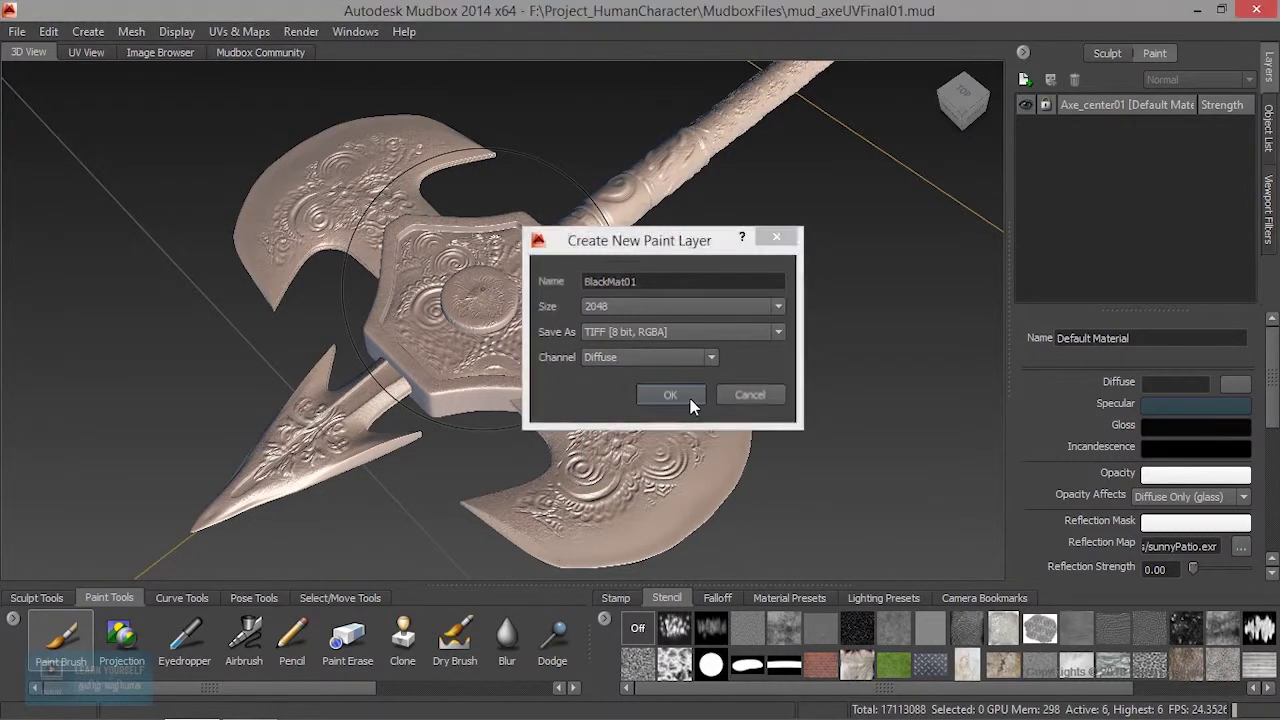
left_click(690, 397)
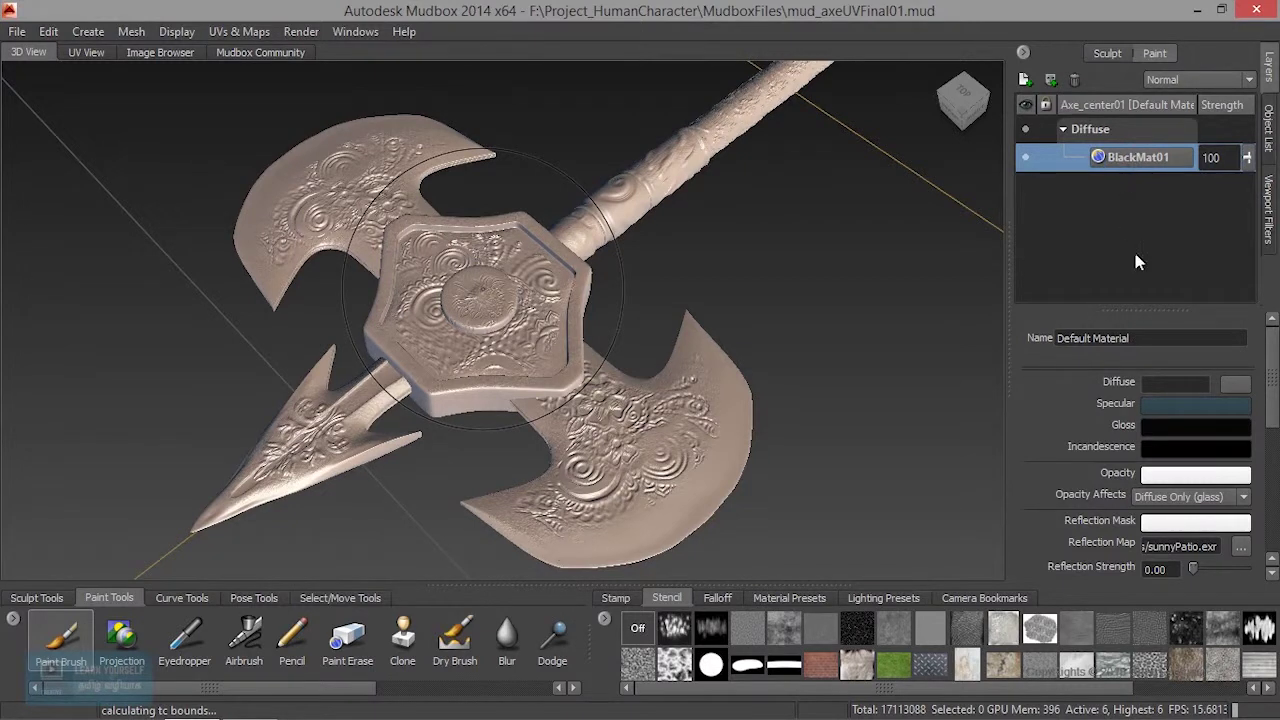
left_click(1237, 386)
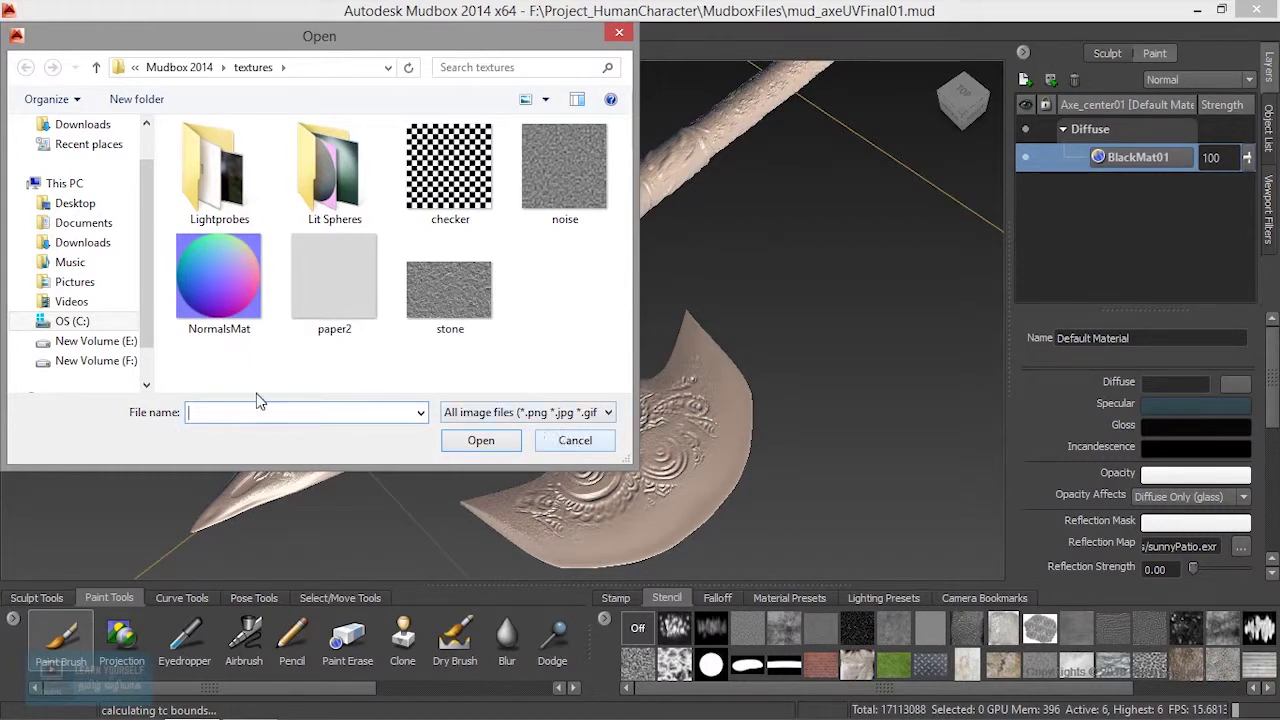
left_click(585, 450)
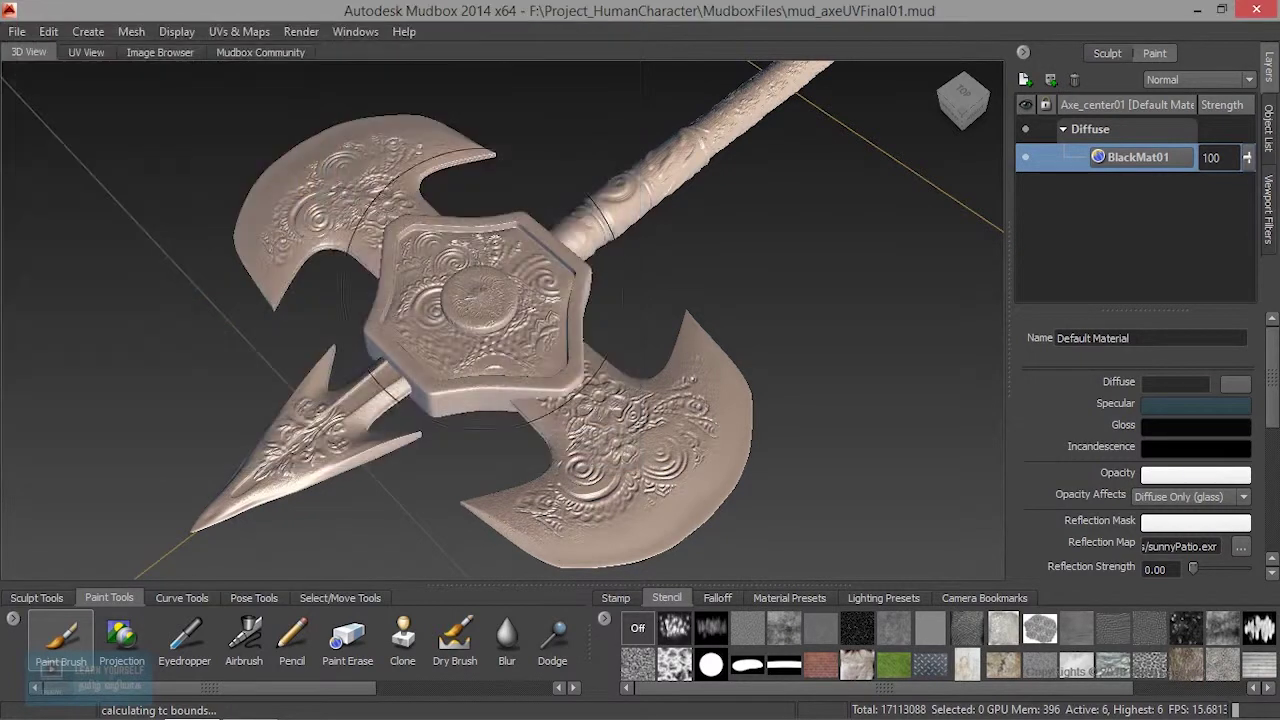
left_click(1197, 383)
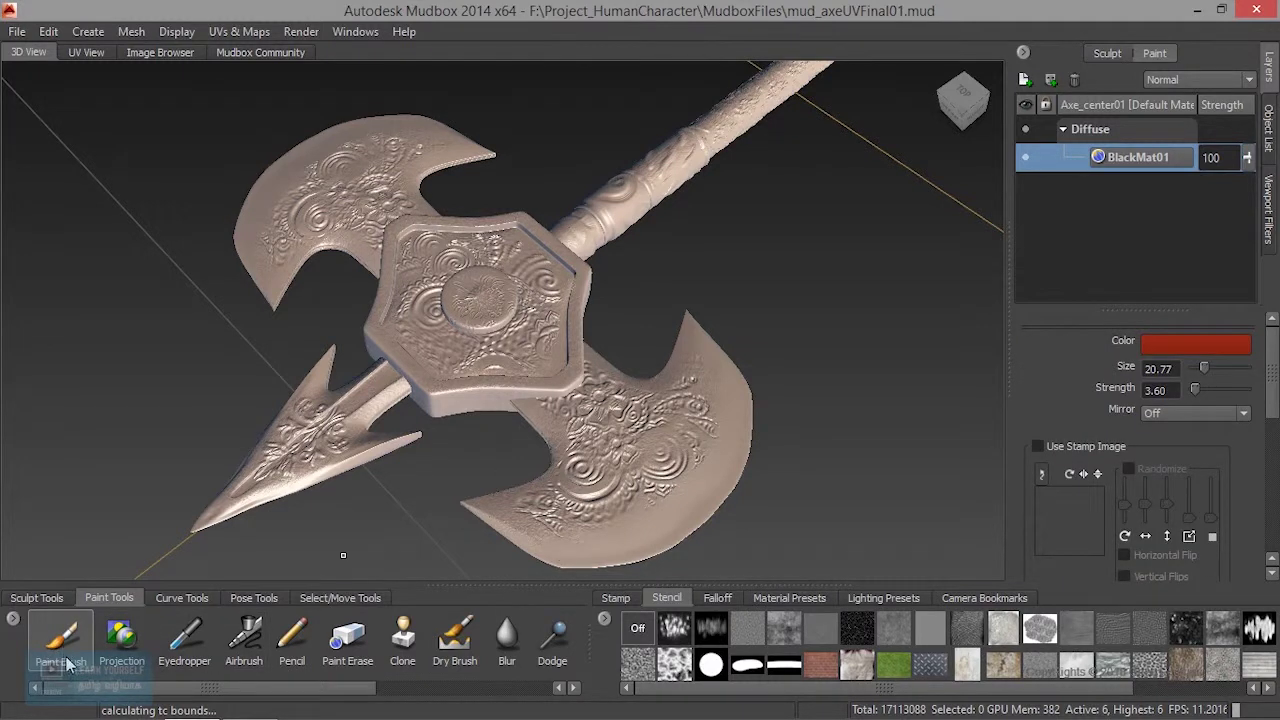
Set the Paint Brush color to a very dark grey and shrink the brush size to 4.51.
left_click(1190, 346)
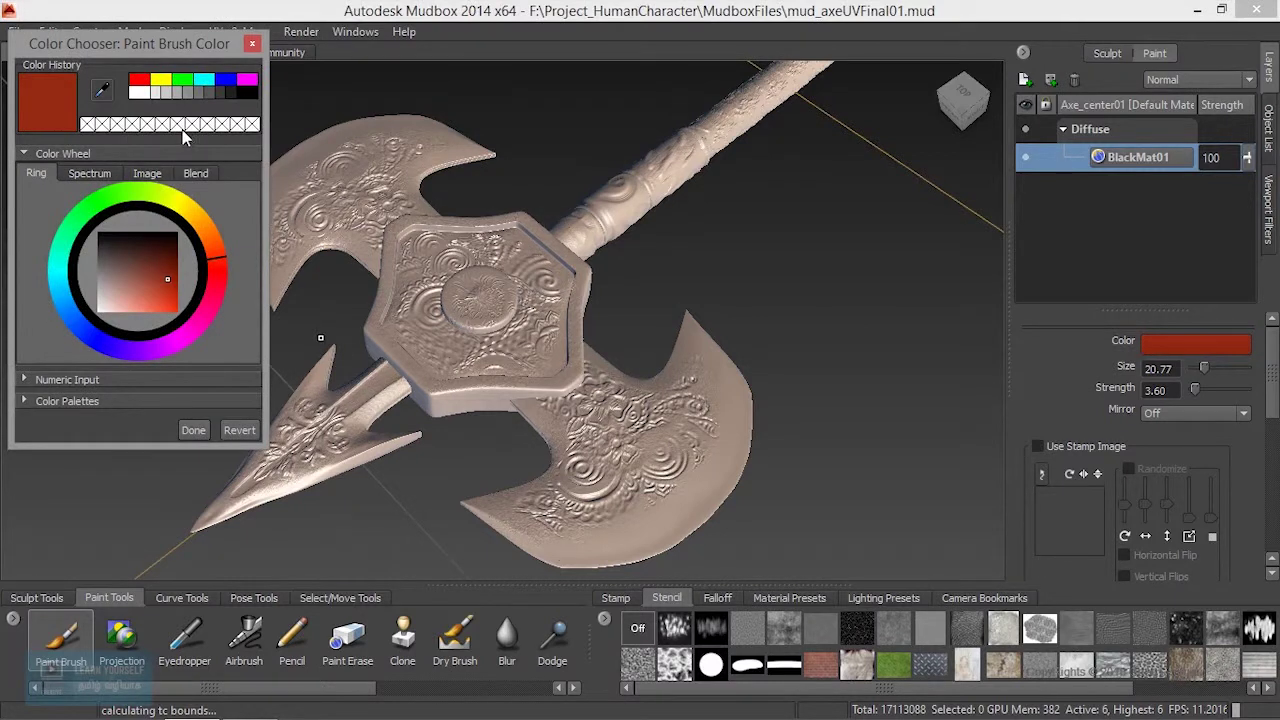
left_click(215, 93)
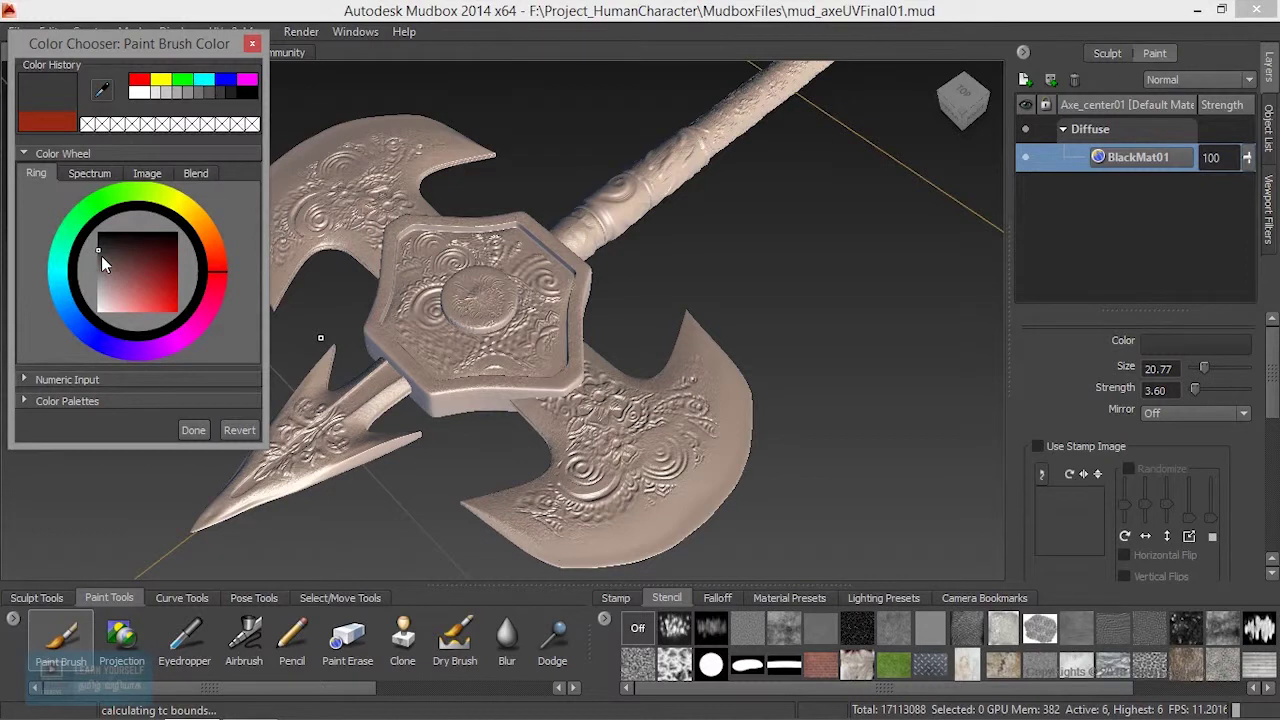
left_click_drag(100, 257, 99, 243)
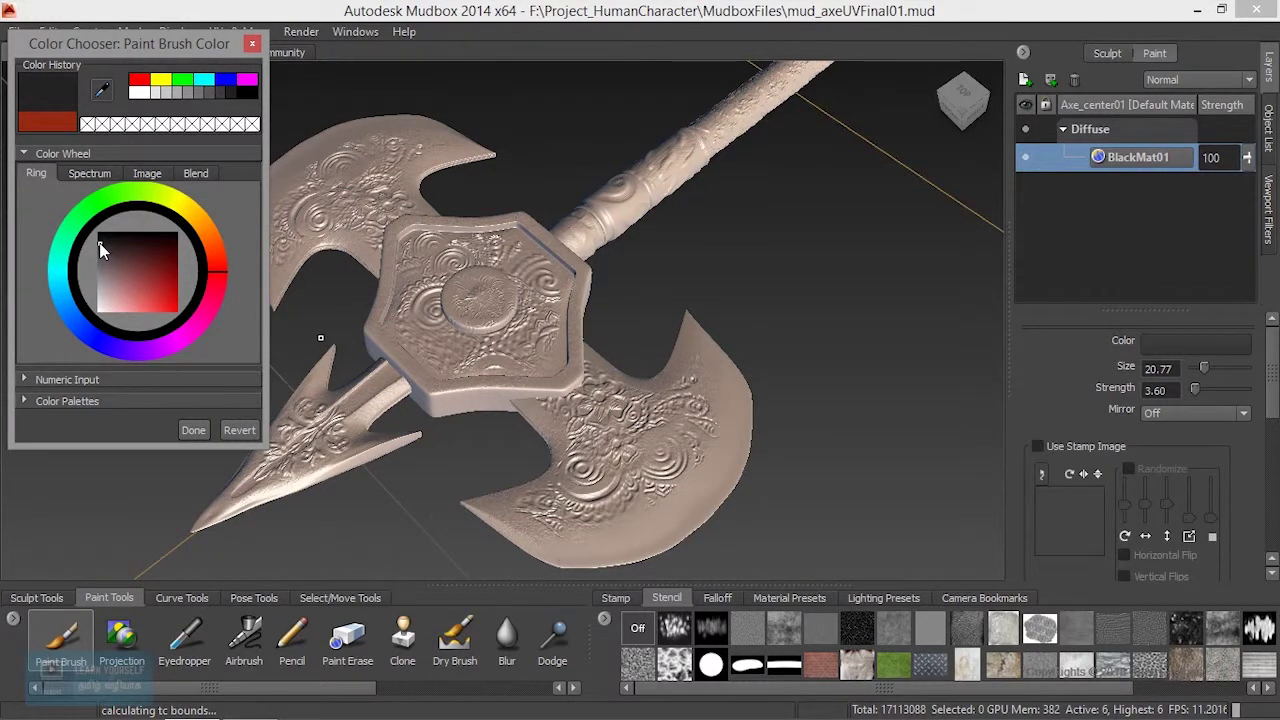
left_click(201, 435)
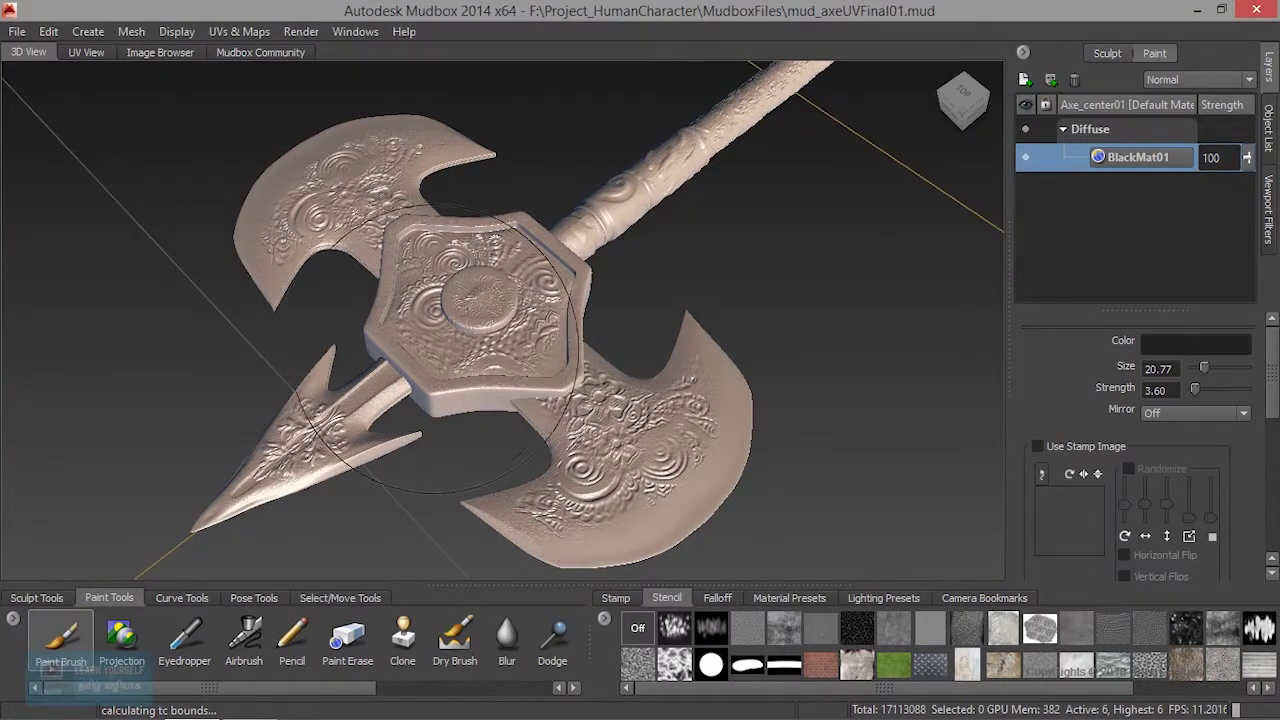
left_click_drag(505, 339, 394, 339)
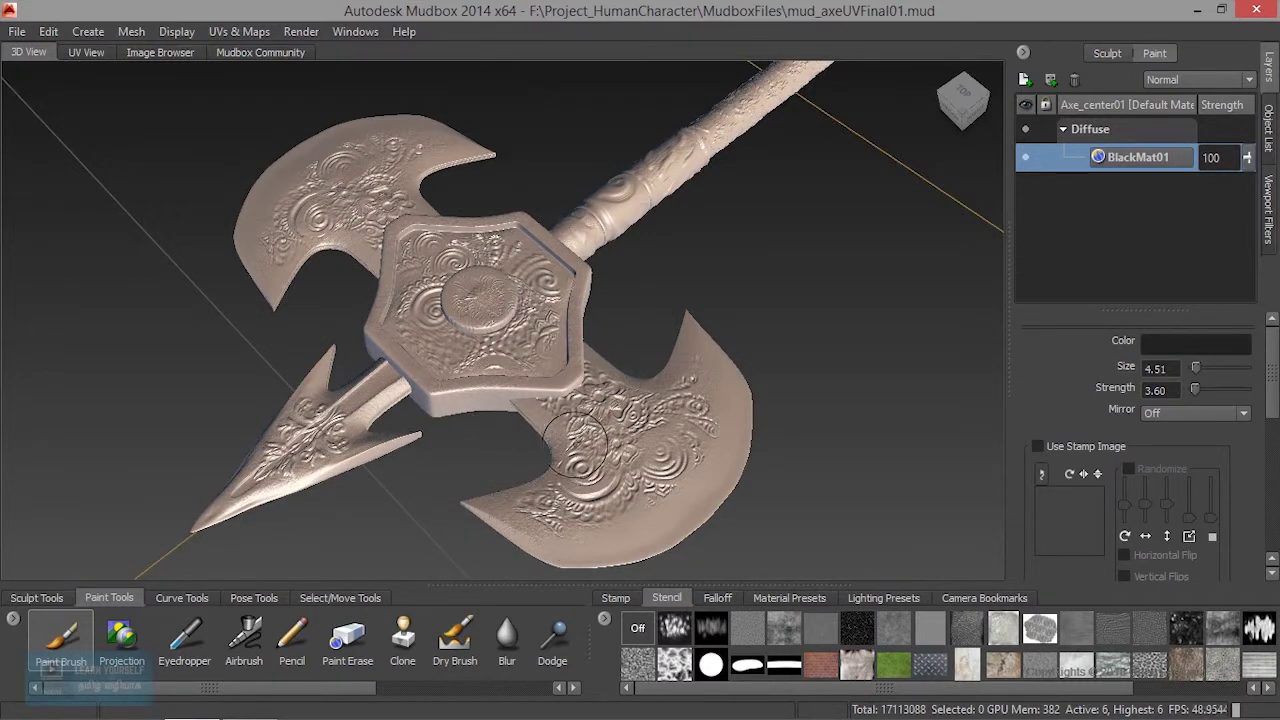
Turn on mirroring across the X axis for the Paint Brush.
middle_click_drag(575, 443, 528, 340, "alt")
right_click_drag(517, 350, 711, 412, "alt")
left_click_drag(711, 412, 569, 474, "alt")
middle_click_drag(569, 474, 543, 357, "alt")
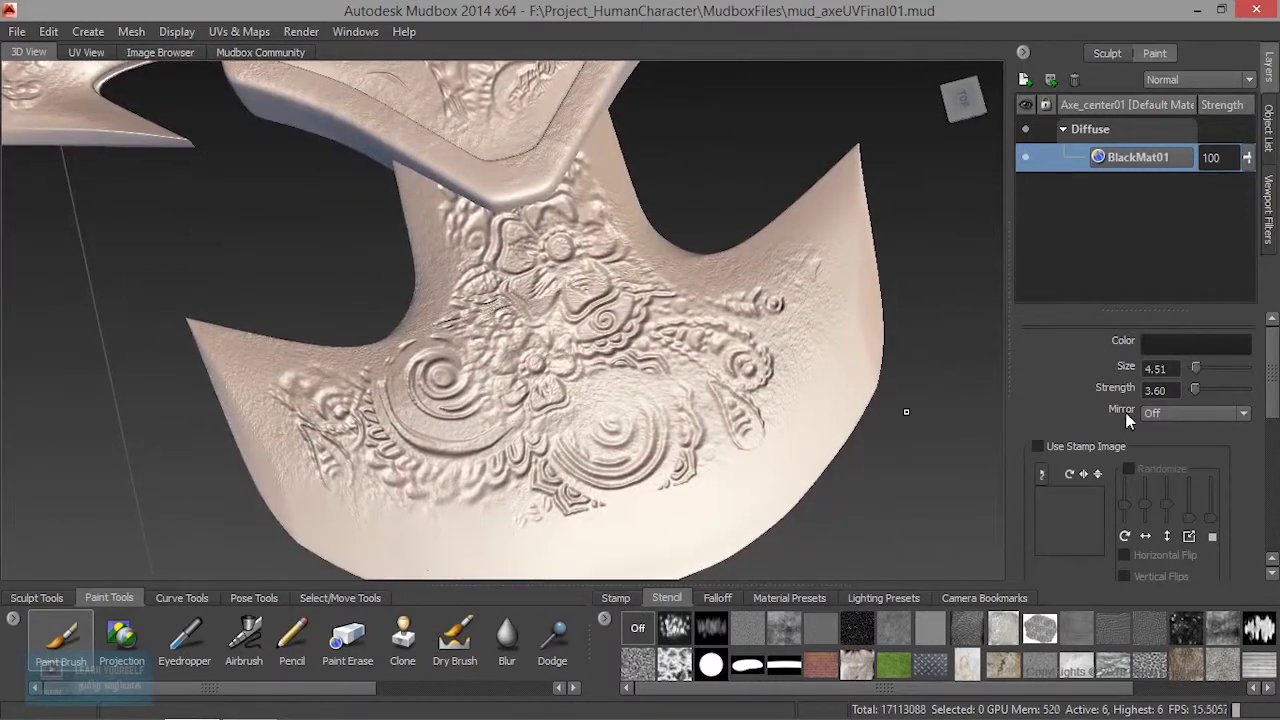
left_click(1192, 413)
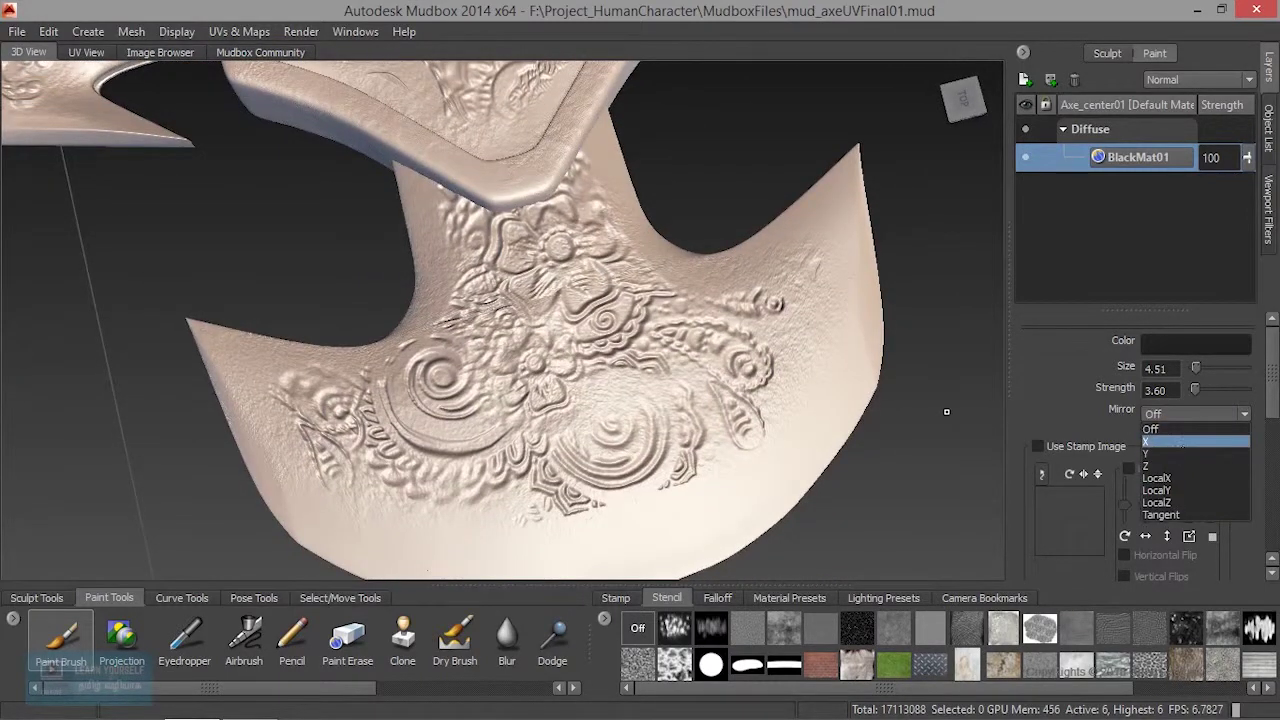
left_click(1178, 429)
right_click_drag(640, 335, 540, 325, "alt")
left_click_drag(540, 325, 649, 225, "alt")
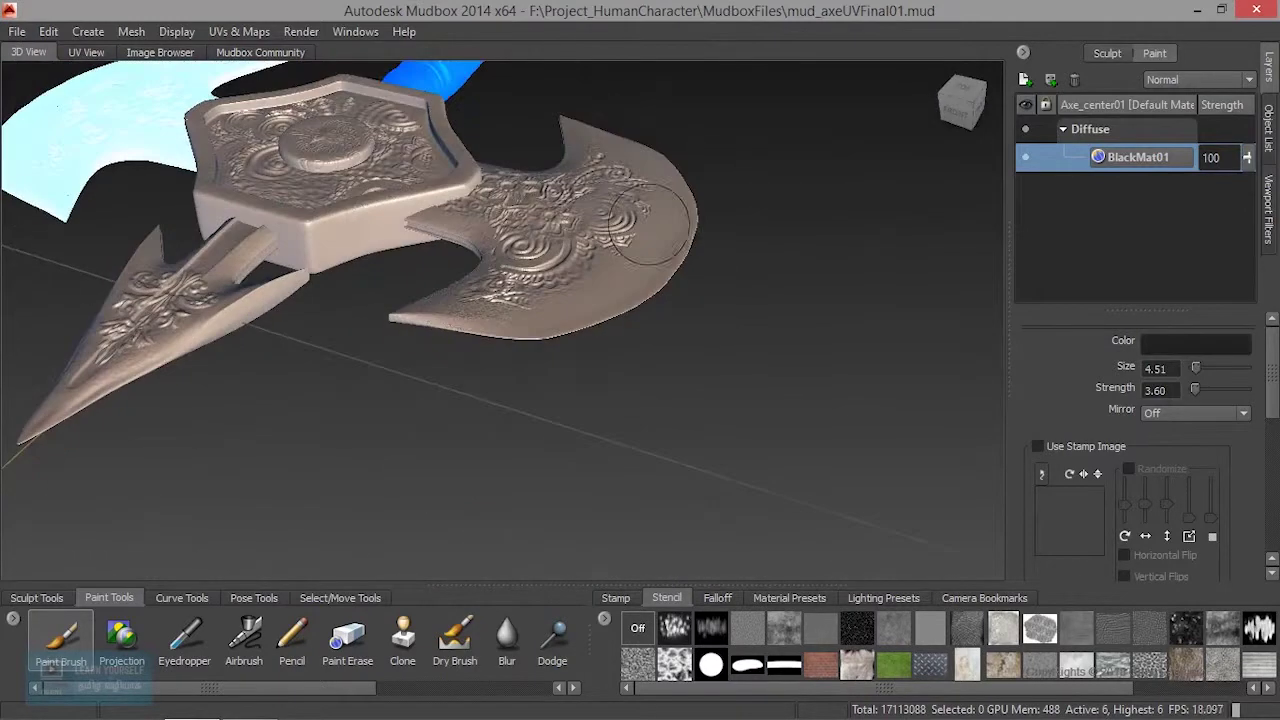
left_click(1176, 416)
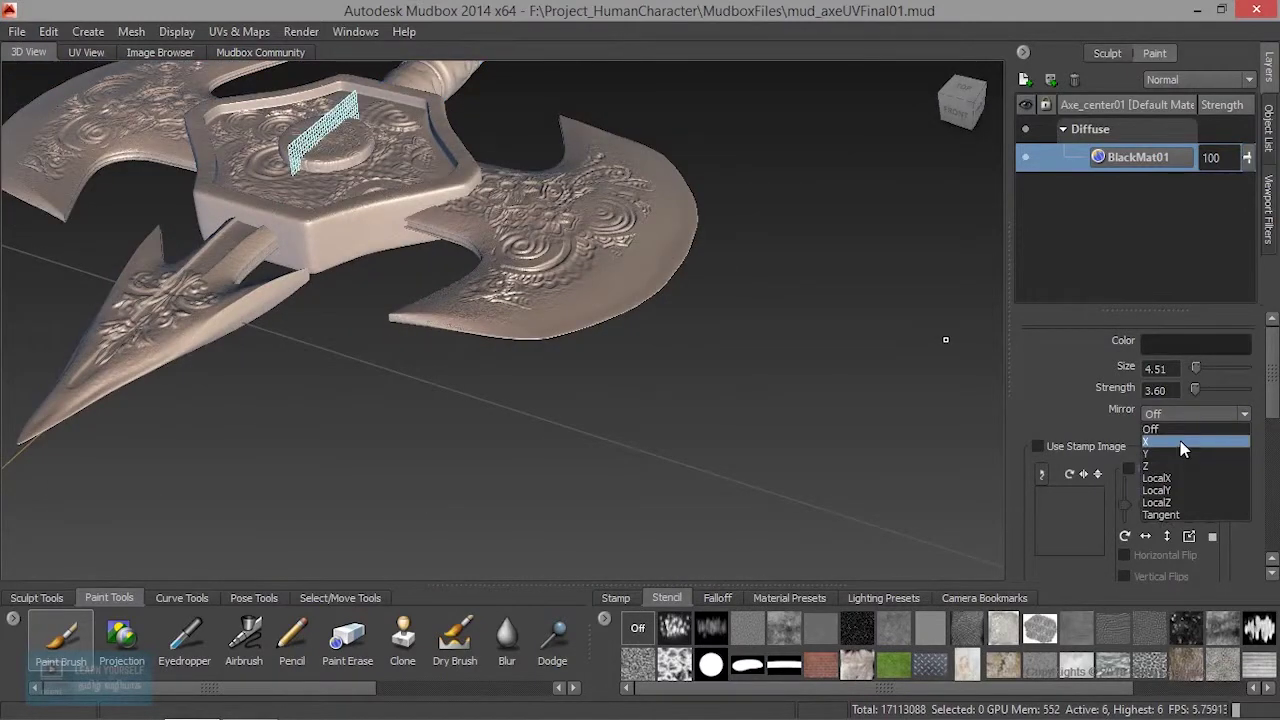
left_click(1180, 442)
left_click_drag(560, 260, 540, 258, "alt")
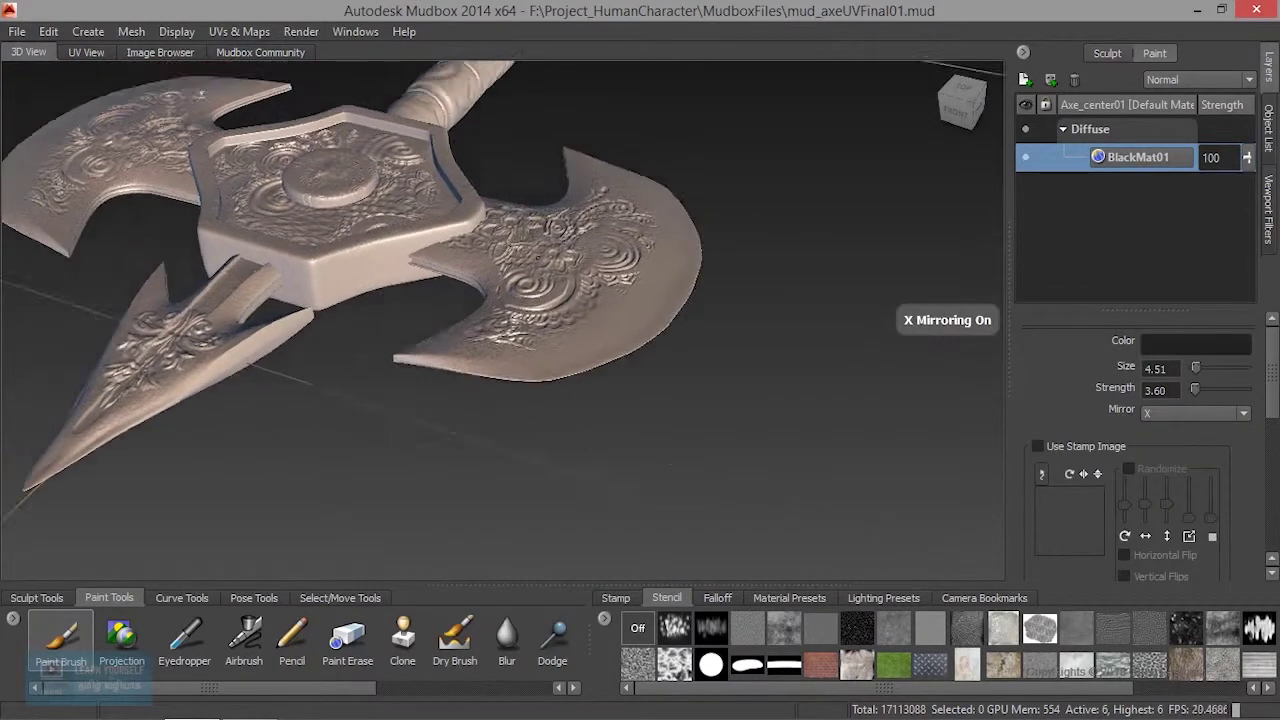
Examine the axe head's blades, center piece and spike from several angles before painting.
middle_click_drag(538, 258, 598, 376, "alt")
right_click_drag(598, 376, 660, 380, "alt")
left_click_drag(660, 380, 586, 442, "alt")
middle_click_drag(586, 442, 518, 254, "alt")
right_click_drag(518, 254, 542, 328, "alt")
mouse_move(524, 321)
left_mouse_down("alt")
mouse_move(485, 310)
mouse_move(470, 286)
mouse_move(478, 328)
mouse_move(535, 310)
mouse_move(510, 275)
mouse_move(430, 240)
mouse_move(338, 225)
mouse_move(378, 342)
left_mouse_up("alt")
right_click_drag(386, 346, 318, 300, "alt")
left_click_drag(330, 310, 420, 240, "alt")
middle_click_drag(270, 290, 520, 327, "alt")
left_click_drag(520, 327, 527, 358, "alt")
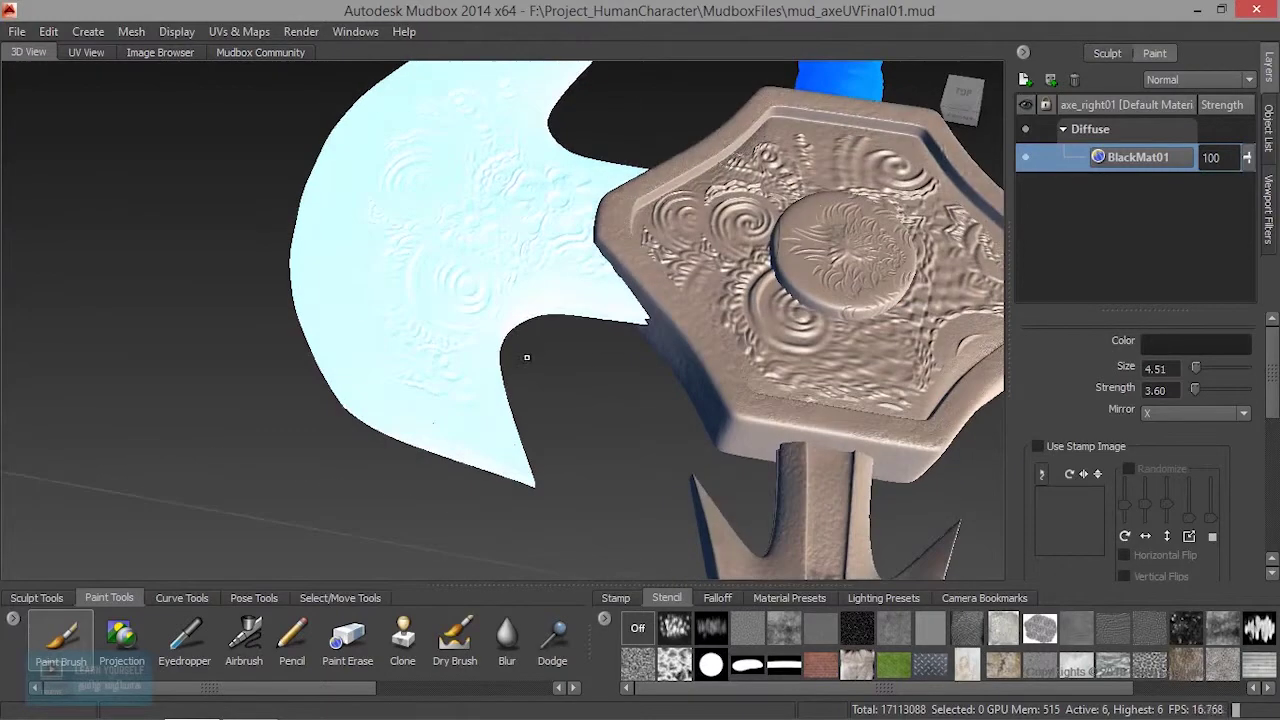
left_click_drag(529, 318, 327, 268, "alt")
Brush the dark color over the flower and spiral ornaments near the base of the axe blade.
left_click(537, 138)
mouse_move(491, 105)
middle_mouse_down("alt")
mouse_move(500, 152)
mouse_move(641, 380)
middle_mouse_up("alt")
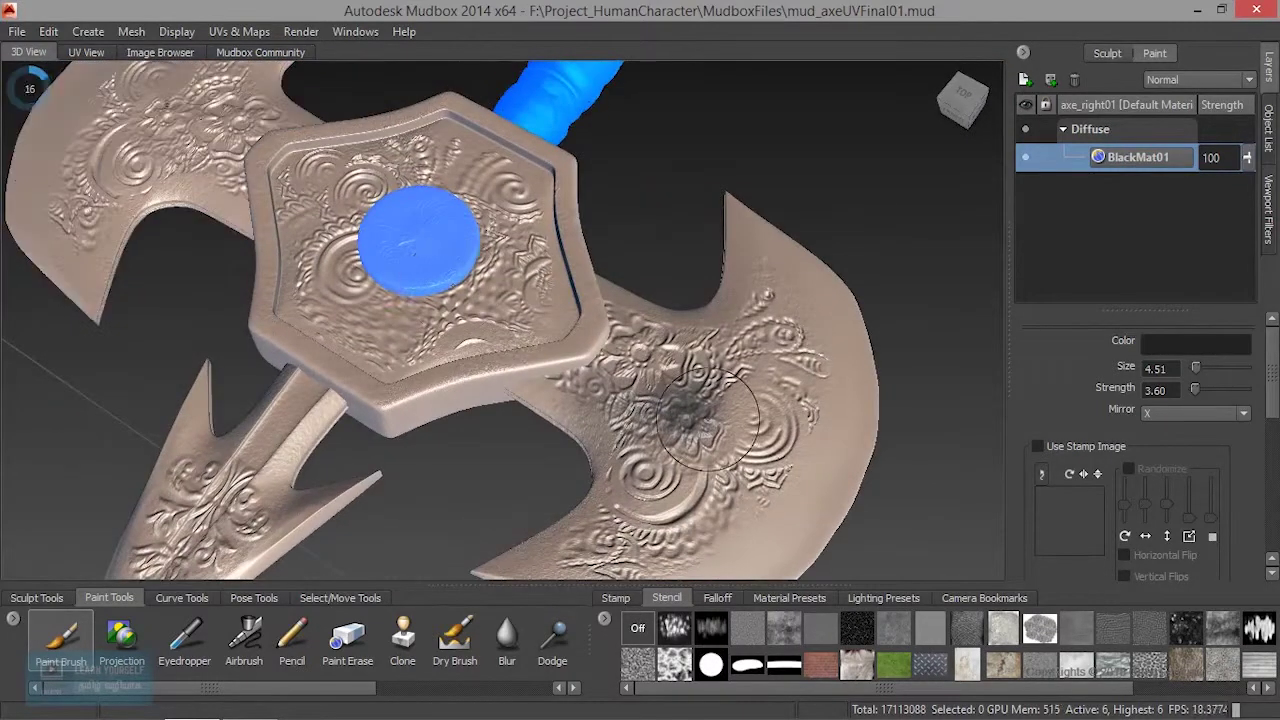
left_click_drag(653, 398, 700, 418)
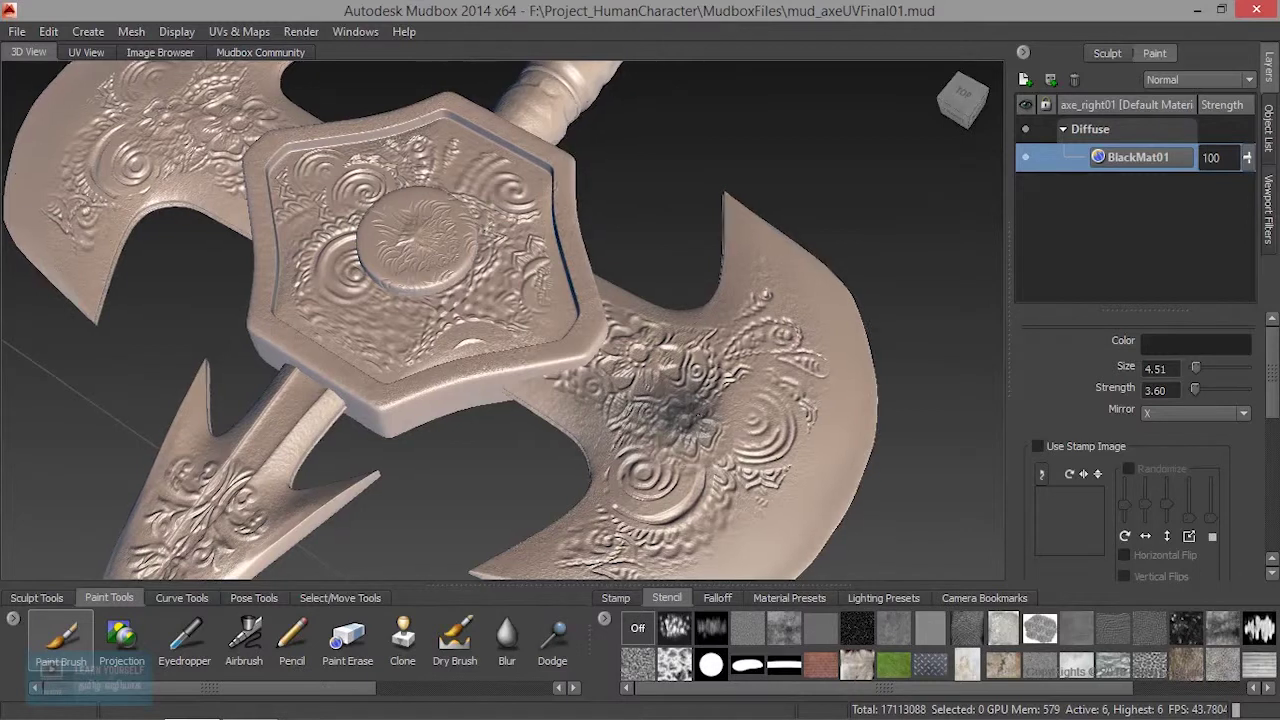
middle_click_drag(700, 418, 524, 296, "alt")
right_click_drag(524, 296, 650, 368, "alt")
left_click_drag(649, 368, 678, 372, "alt")
mouse_move(602, 408)
left_mouse_down()
mouse_move(550, 379)
mouse_move(498, 450)
mouse_move(471, 430)
mouse_move(440, 431)
mouse_move(530, 333)
mouse_move(610, 292)
mouse_move(684, 314)
mouse_move(658, 245)
mouse_move(550, 170)
mouse_move(490, 160)
mouse_move(465, 135)
mouse_move(518, 212)
mouse_move(310, 288)
mouse_move(262, 262)
mouse_move(370, 345)
mouse_move(400, 405)
mouse_move(430, 300)
mouse_move(470, 410)
mouse_move(600, 510)
mouse_move(746, 377)
mouse_move(805, 270)
mouse_move(812, 215)
mouse_move(786, 148)
left_mouse_up()
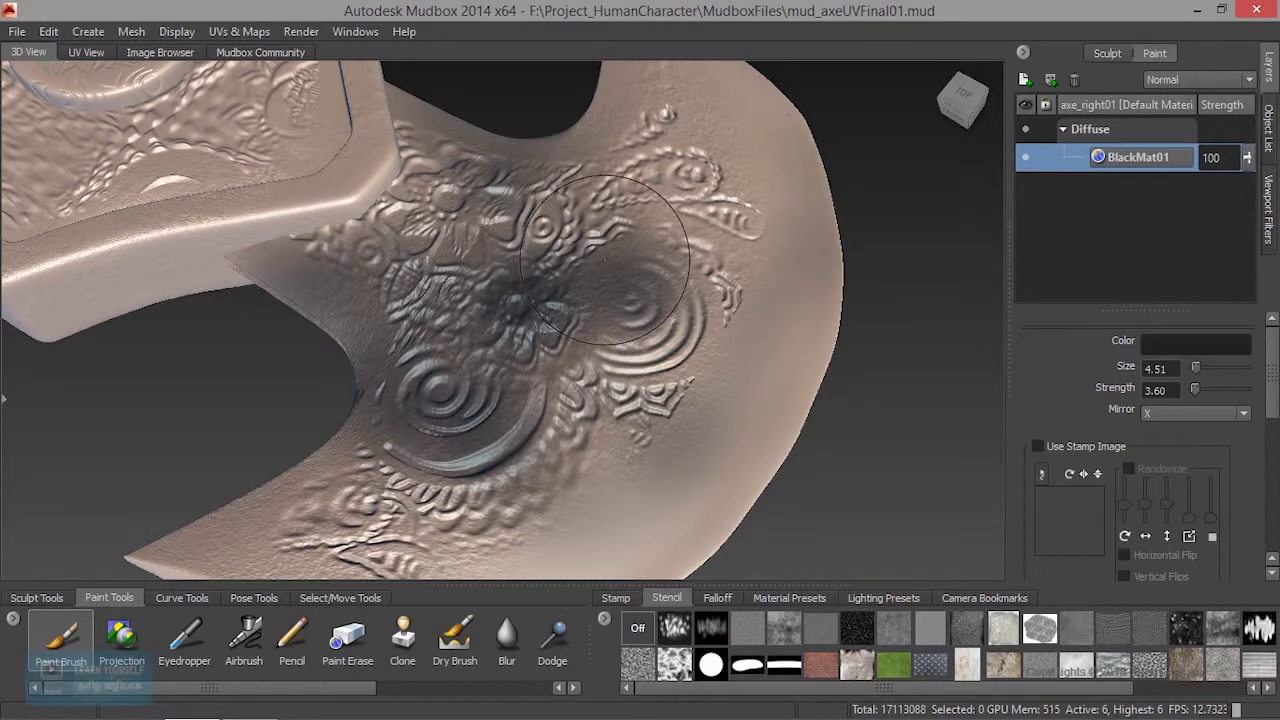
Set the brush size to 4.57 and strength to 6.41, and darken the blade's ornaments, upper horn and outer edge.
mouse_move(607, 260)
left_mouse_down()
mouse_move(640, 260)
mouse_move(619, 247)
mouse_move(609, 261)
mouse_move(625, 246)
left_mouse_up()
left_click_drag(625, 180, 632, 153)
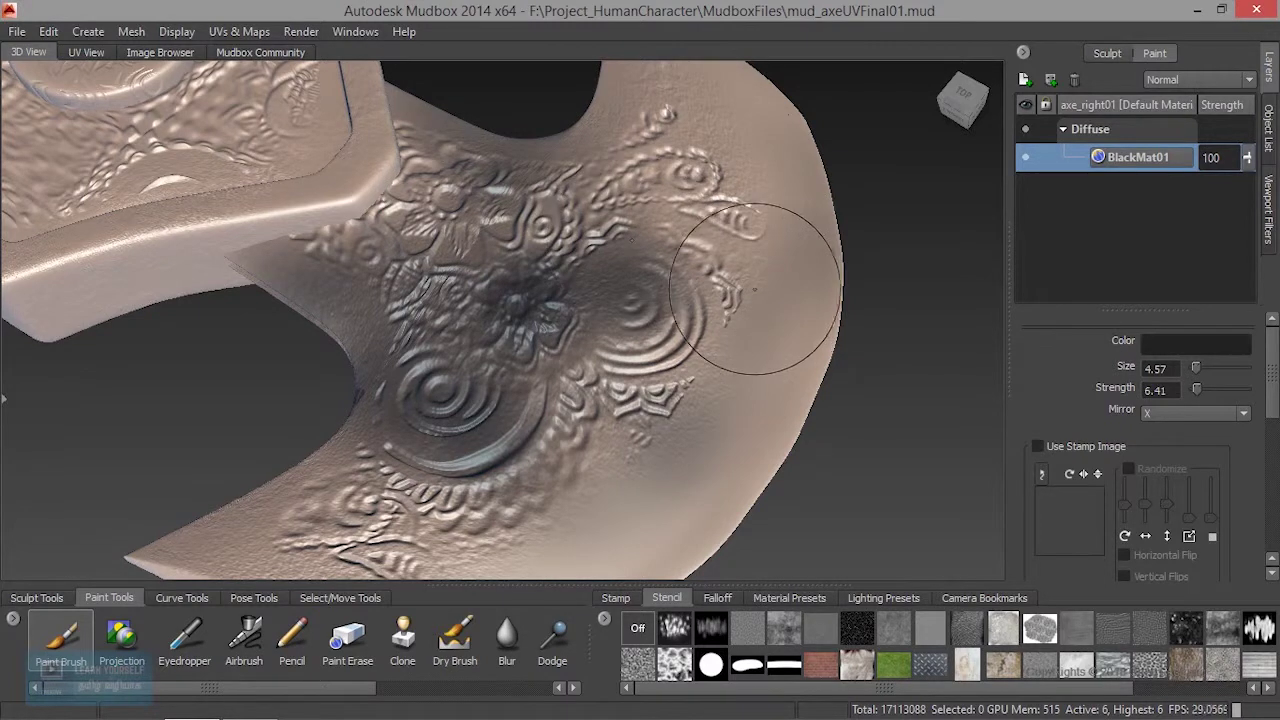
middle_click_drag(758, 288, 729, 442, "alt")
mouse_move(616, 323)
left_mouse_down()
mouse_move(605, 252)
mouse_move(615, 130)
mouse_move(752, 366)
mouse_move(745, 262)
mouse_move(700, 200)
left_mouse_up()
mouse_move(632, 243)
left_mouse_down()
mouse_move(418, 374)
mouse_move(368, 368)
mouse_move(392, 325)
left_mouse_up()
mouse_move(563, 380)
left_mouse_down()
mouse_move(677, 362)
mouse_move(693, 269)
mouse_move(665, 390)
mouse_move(682, 470)
mouse_move(750, 410)
mouse_move(713, 305)
mouse_move(712, 338)
mouse_move(772, 455)
mouse_move(752, 503)
left_mouse_up()
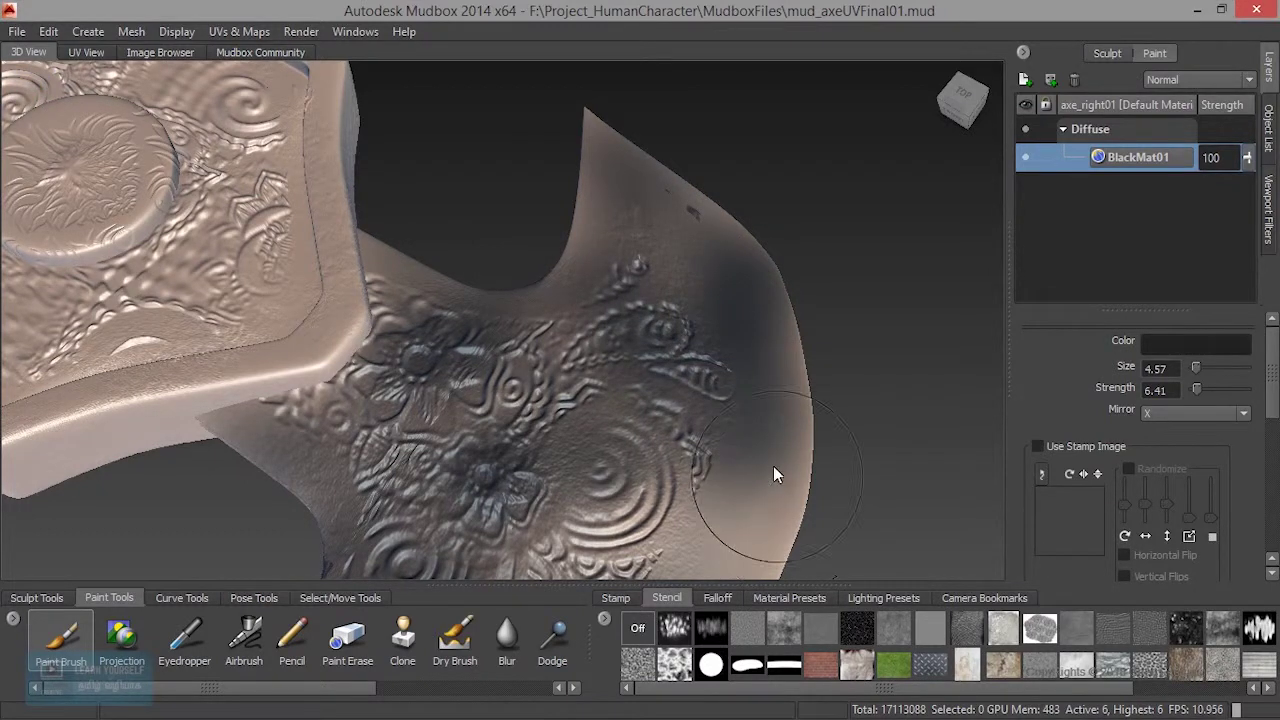
Brush the dark color over the blade's lower horn, its ornaments and the remaining light areas along the cutting edge.
right_click(773, 467)
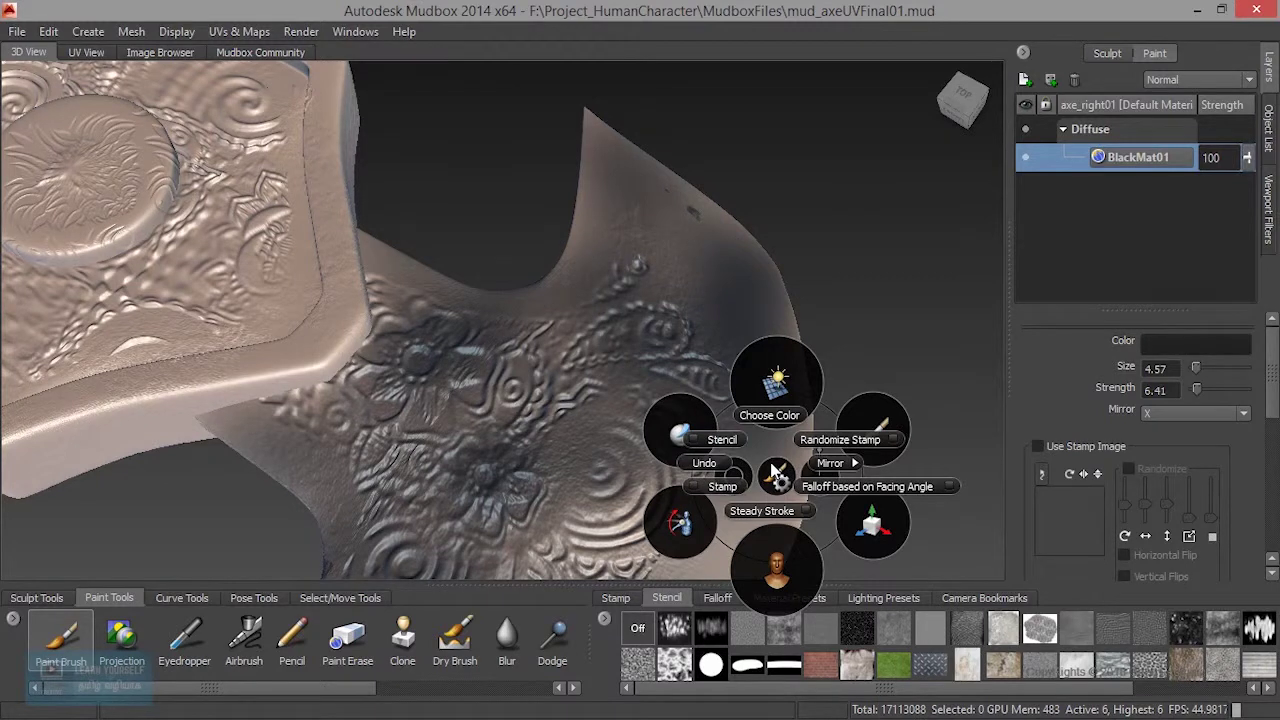
left_click(778, 470)
middle_click_drag(761, 450, 767, 297, "alt")
mouse_move(732, 305)
left_mouse_down()
mouse_move(680, 340)
mouse_move(715, 252)
mouse_move(575, 300)
mouse_move(500, 400)
mouse_move(330, 440)
mouse_move(174, 424)
mouse_move(236, 439)
mouse_move(520, 400)
mouse_move(360, 506)
mouse_move(520, 470)
mouse_move(575, 480)
mouse_move(440, 500)
mouse_move(270, 500)
mouse_move(320, 450)
mouse_move(298, 378)
mouse_move(320, 366)
left_mouse_up()
left_click_drag(310, 246, 308, 252)
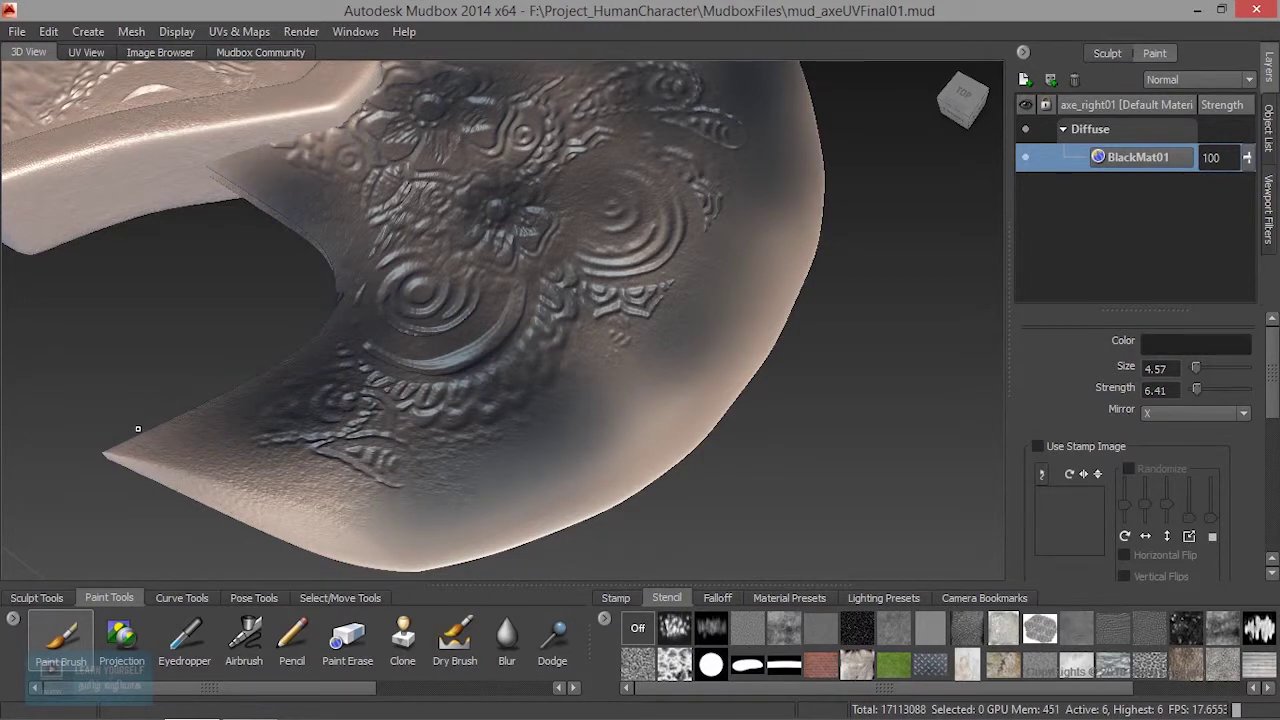
mouse_move(156, 464)
left_mouse_down()
mouse_move(139, 460)
mouse_move(330, 540)
mouse_move(370, 515)
mouse_move(335, 454)
mouse_move(270, 525)
mouse_move(500, 530)
mouse_move(450, 540)
mouse_move(588, 500)
mouse_move(745, 355)
mouse_move(802, 270)
mouse_move(812, 200)
mouse_move(735, 280)
mouse_move(557, 374)
mouse_move(653, 273)
left_mouse_up()
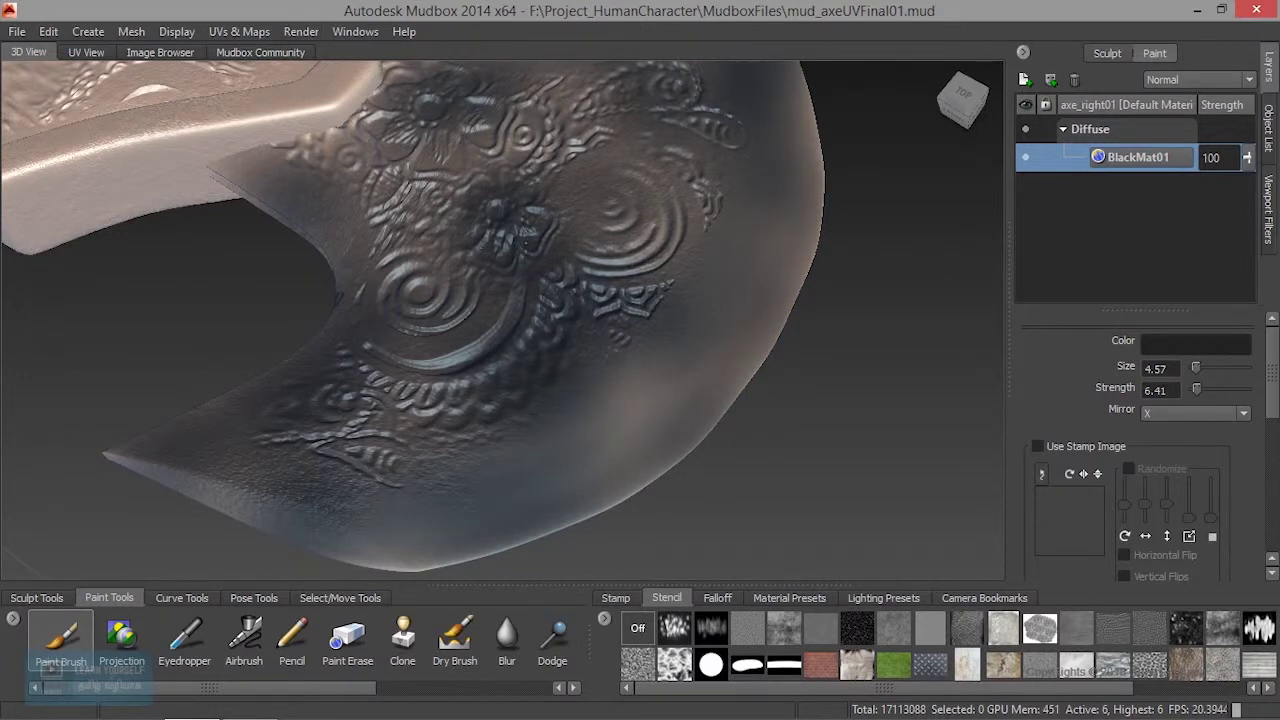
left_click_drag(496, 249, 420, 262, "alt")
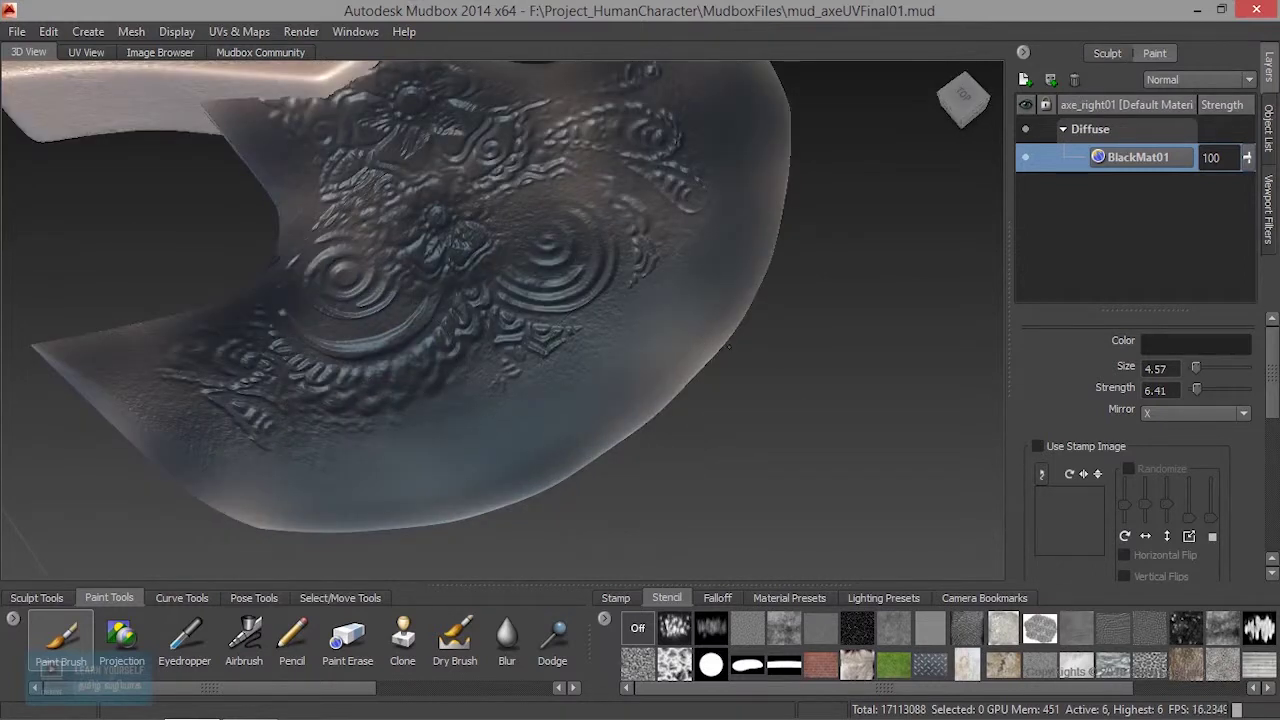
left_click_drag(729, 346, 616, 402)
Select the axe_left01 blade, isolate it, frame it in the view and deselect it for painting.
mouse_move(503, 340)
middle_mouse_down("alt")
mouse_move(665, 573)
mouse_move(445, 335)
mouse_move(492, 448)
middle_mouse_up("alt")
right_click(463, 318)
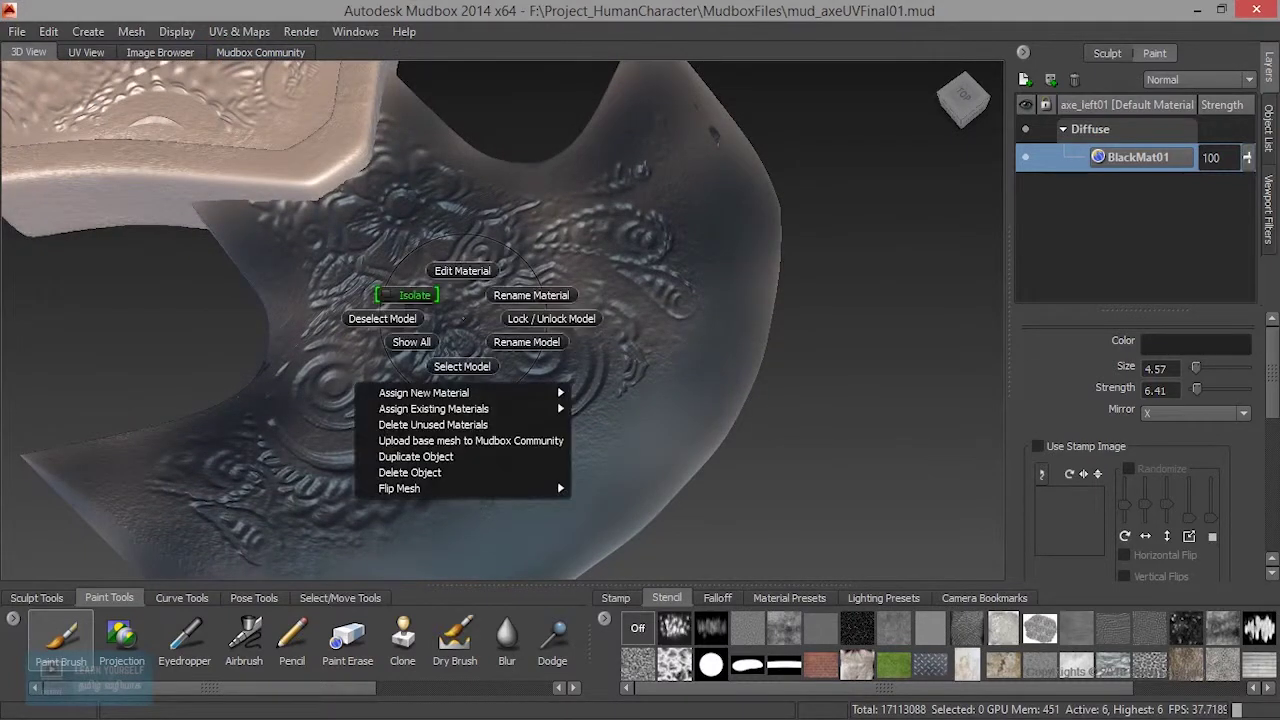
left_click(461, 366)
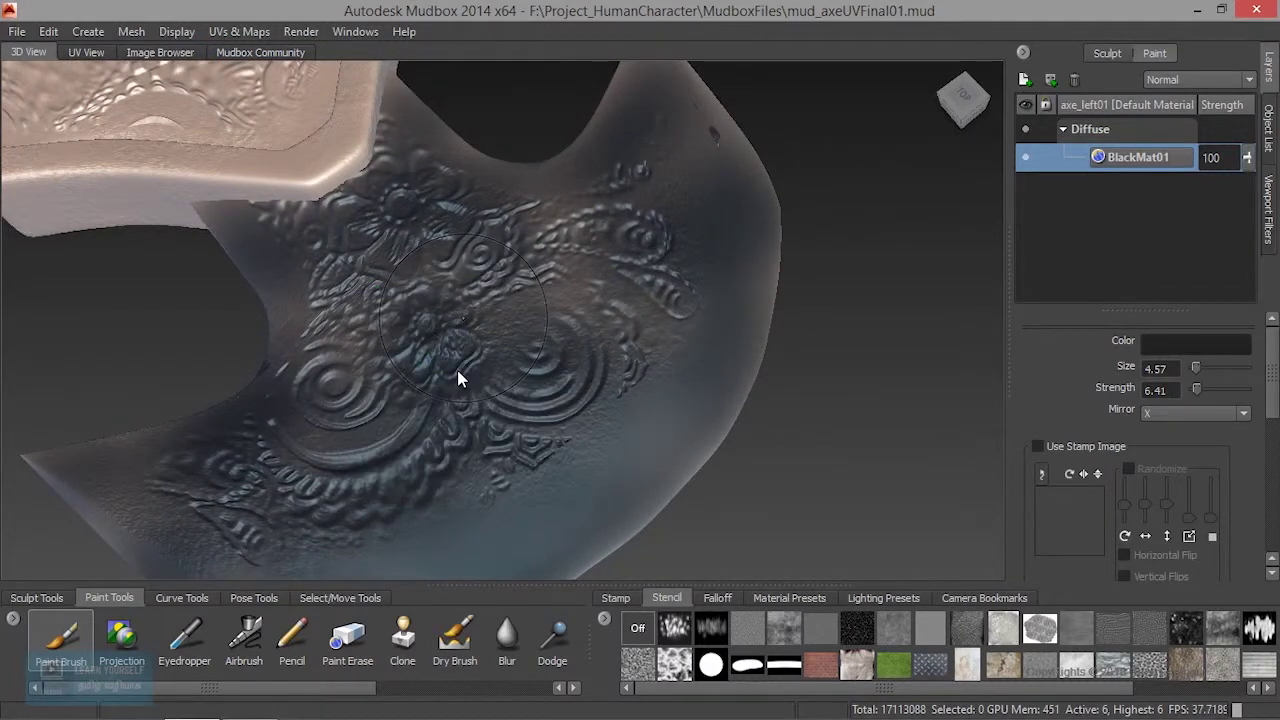
right_click(481, 289)
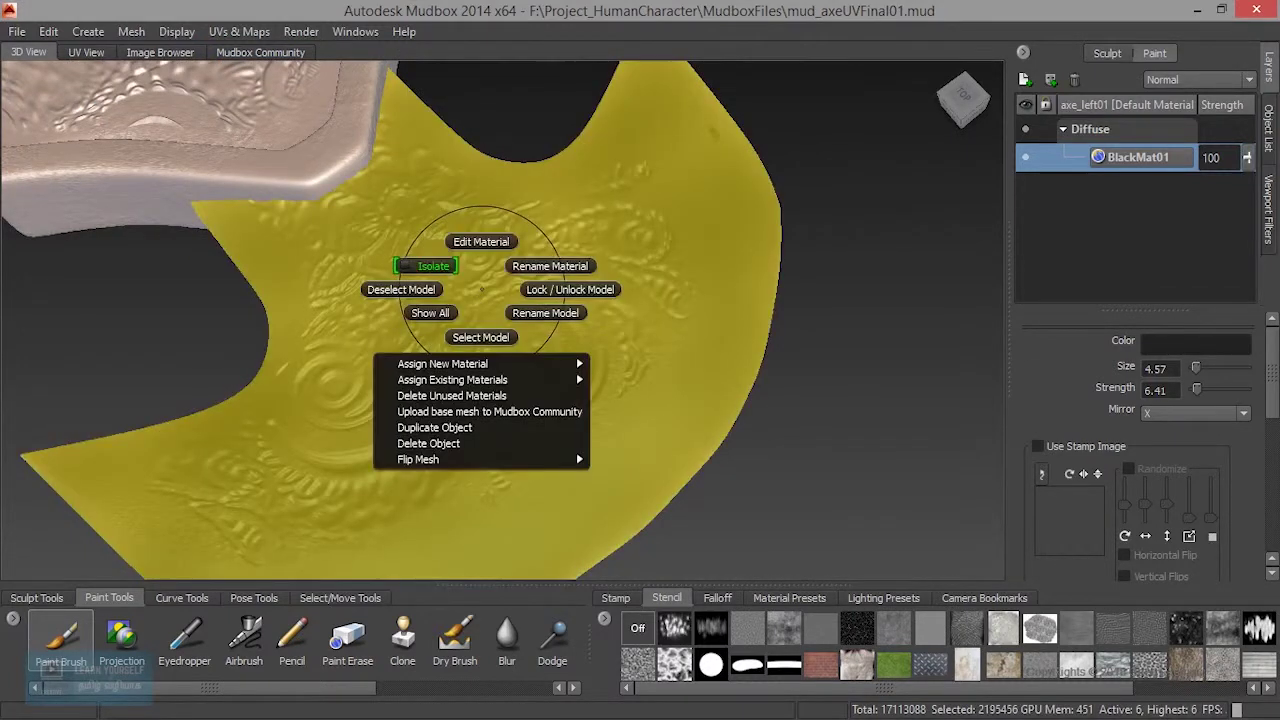
left_click(433, 266)
key("f")
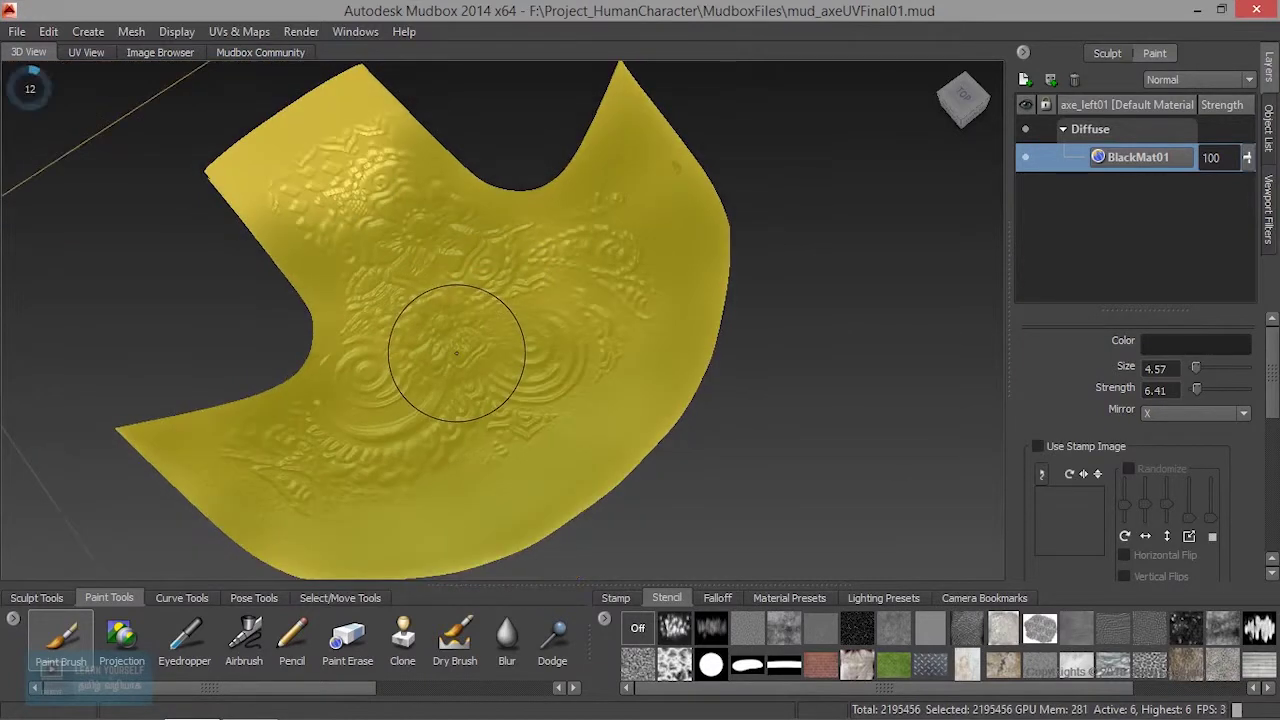
right_click(466, 291)
left_click(386, 291)
Darken the neck of the isolated blade where it joins the center piece, and turn off brush mirroring.
mouse_move(348, 248)
left_mouse_down()
mouse_move(362, 148)
mouse_move(302, 138)
mouse_move(318, 108)
mouse_move(252, 210)
mouse_move(233, 199)
mouse_move(383, 128)
left_mouse_up()
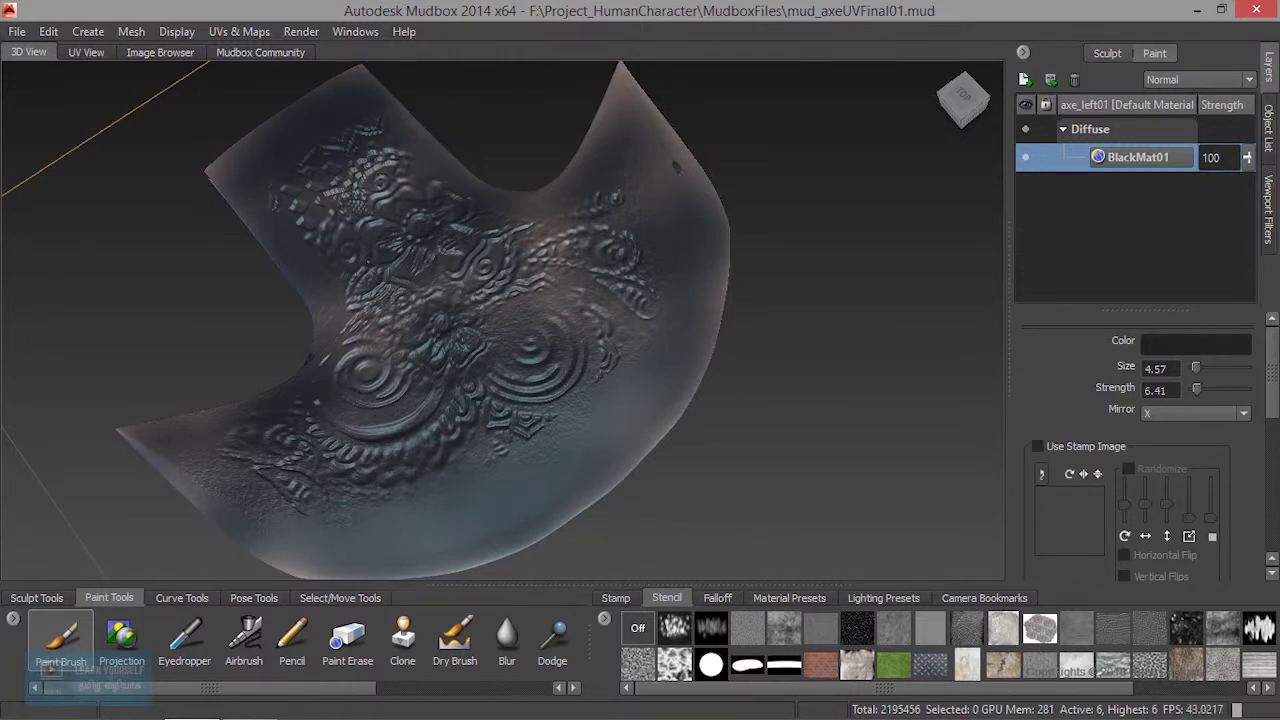
left_click(1165, 413)
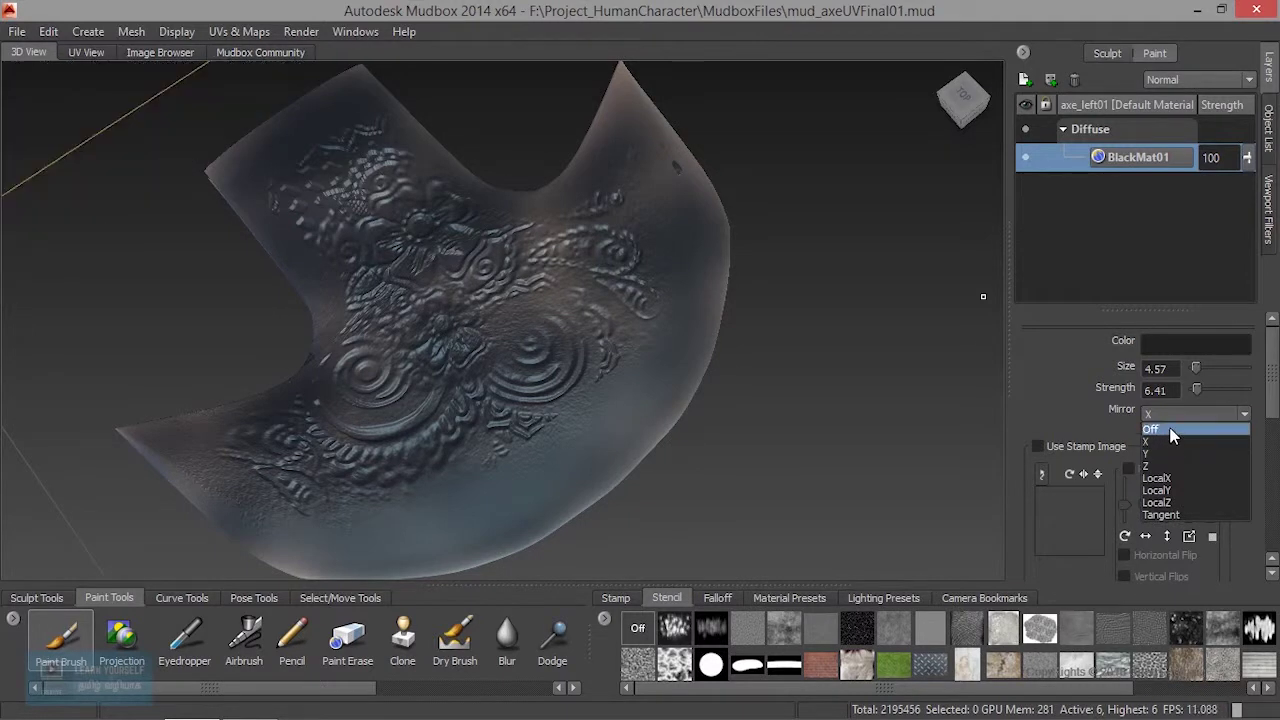
left_click(1162, 429)
Paint the dark color over the isolated blade's underside, covering the outer edge, the pointed horn and the neck corner.
mouse_move(517, 440)
left_mouse_down("alt")
mouse_move(469, 265)
mouse_move(365, 200)
mouse_move(320, 160)
mouse_move(297, 113)
mouse_move(155, 150)
mouse_move(375, 150)
mouse_move(415, 105)
mouse_move(443, 289)
left_mouse_up("alt")
mouse_move(555, 380)
left_mouse_down("alt")
mouse_move(619, 286)
mouse_move(440, 260)
mouse_move(420, 235)
mouse_move(290, 380)
mouse_move(255, 367)
mouse_move(200, 380)
mouse_move(215, 335)
mouse_move(300, 470)
mouse_move(293, 324)
mouse_move(600, 270)
mouse_move(720, 390)
mouse_move(620, 330)
mouse_move(743, 233)
mouse_move(390, 450)
mouse_move(545, 450)
mouse_move(800, 420)
mouse_move(630, 380)
mouse_move(700, 540)
mouse_move(858, 449)
left_mouse_up("alt")
left_click_drag(765, 398, 745, 510)
middle_click_drag(745, 510, 813, 340, "alt")
mouse_move(795, 375)
left_mouse_down()
mouse_move(665, 500)
mouse_move(655, 425)
left_mouse_up()
left_click_drag(633, 505, 615, 570)
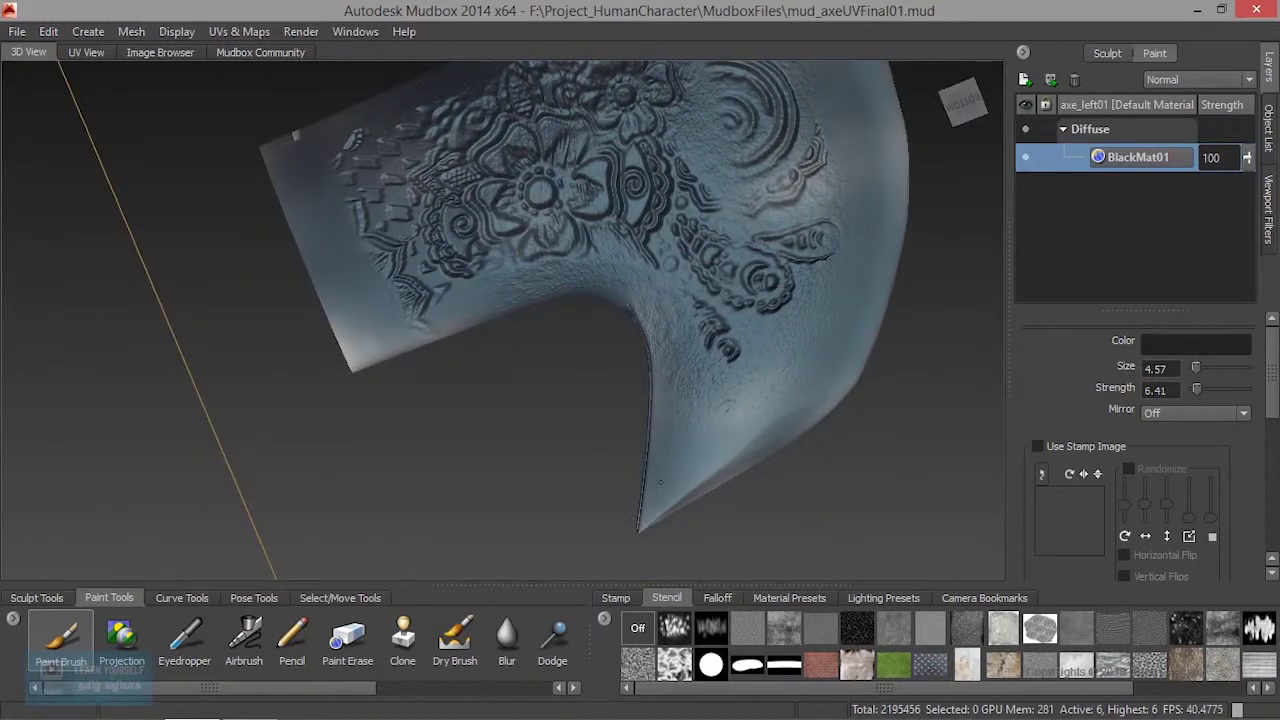
left_click_drag(660, 482, 660, 445)
mouse_move(333, 351)
left_mouse_down()
mouse_move(391, 356)
mouse_move(337, 338)
left_mouse_up()
Darken the remaining light patches on the underside along the cutting edge, the opposite horn and the inner curve.
middle_click_drag(620, 286, 585, 397, "alt")
left_click_drag(685, 429, 689, 492)
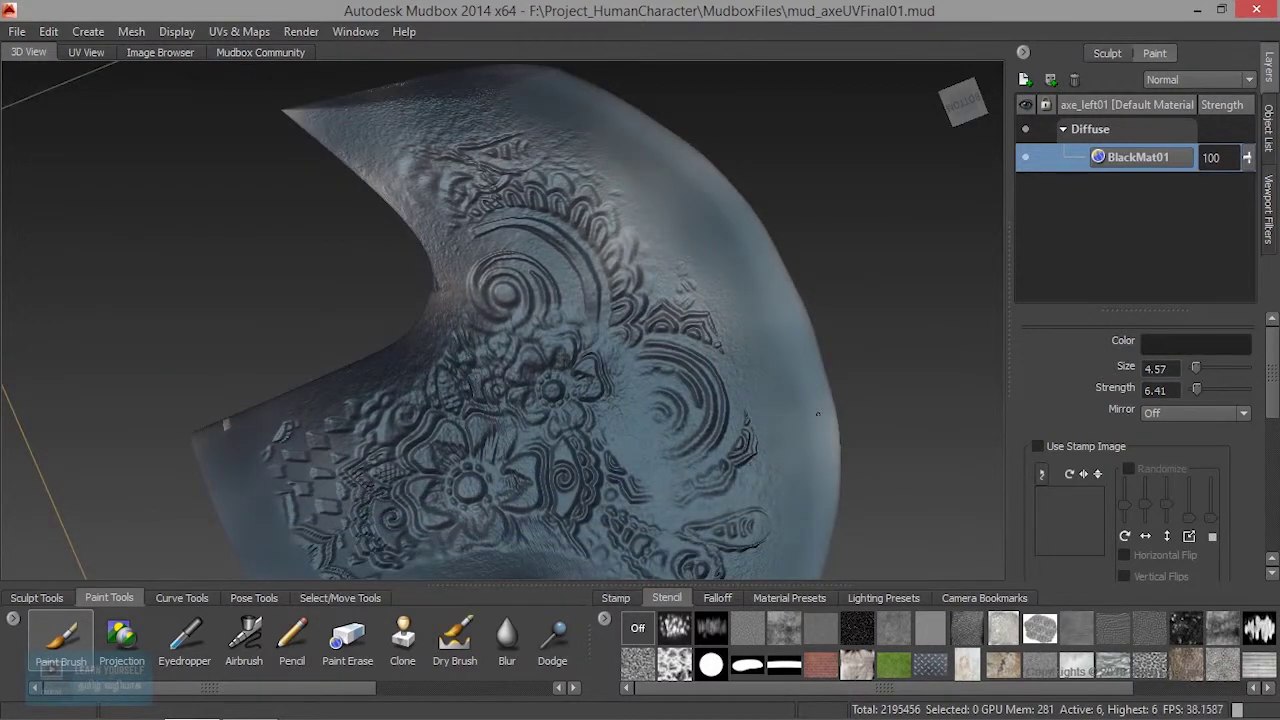
left_click_drag(787, 452, 833, 434)
mouse_move(679, 200)
left_mouse_down()
mouse_move(612, 240)
mouse_move(645, 279)
left_mouse_up()
middle_click_drag(645, 279, 771, 387, "alt")
mouse_move(556, 276)
left_mouse_down()
mouse_move(508, 286)
mouse_move(440, 253)
left_mouse_up()
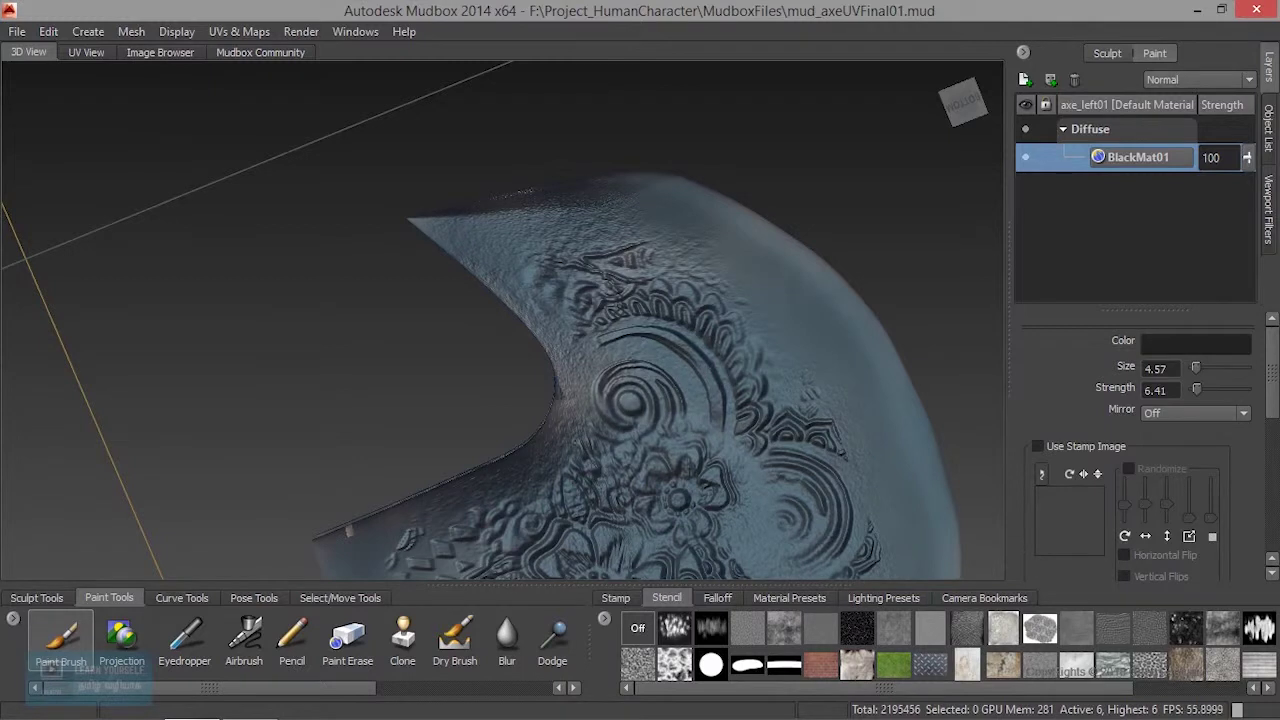
left_click_drag(556, 380, 569, 404)
Touch up the light patches among the ornaments on the blade's top face and near the horn on its underside.
left_click_drag(608, 300, 597, 398, "alt")
middle_click_drag(752, 376, 566, 470, "alt")
left_click_drag(487, 252, 600, 218)
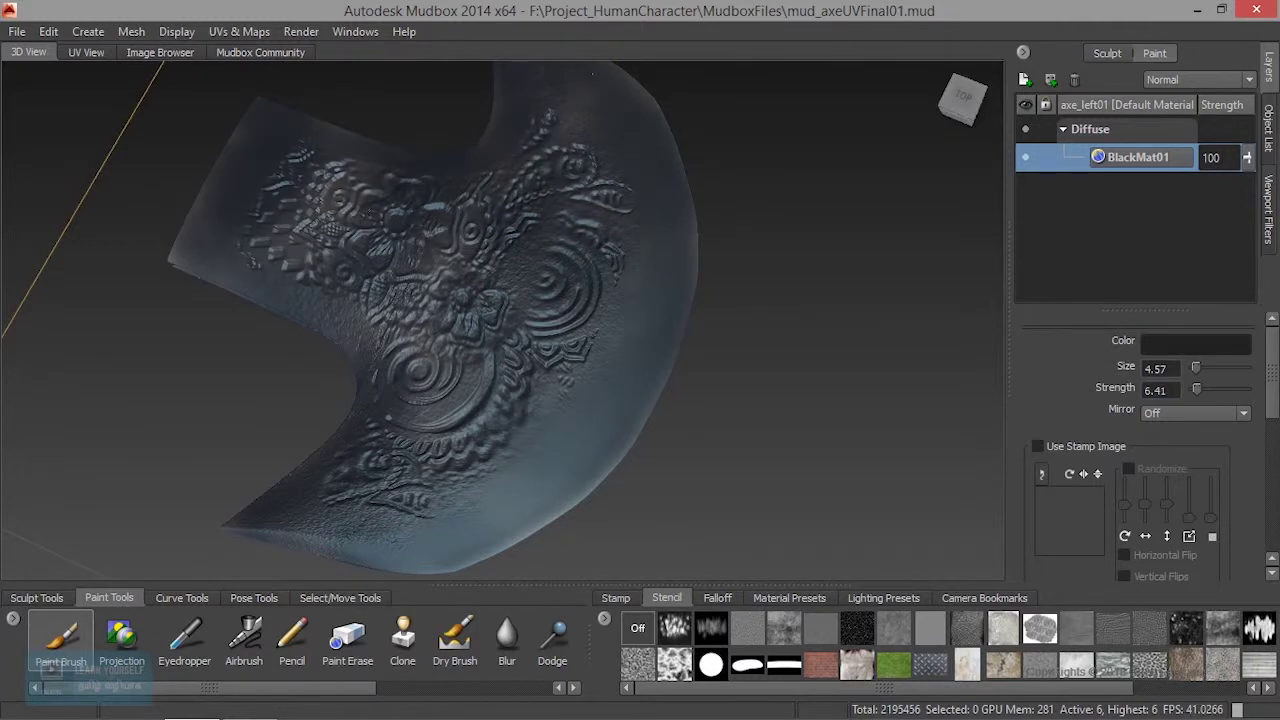
left_click_drag(420, 298, 415, 352)
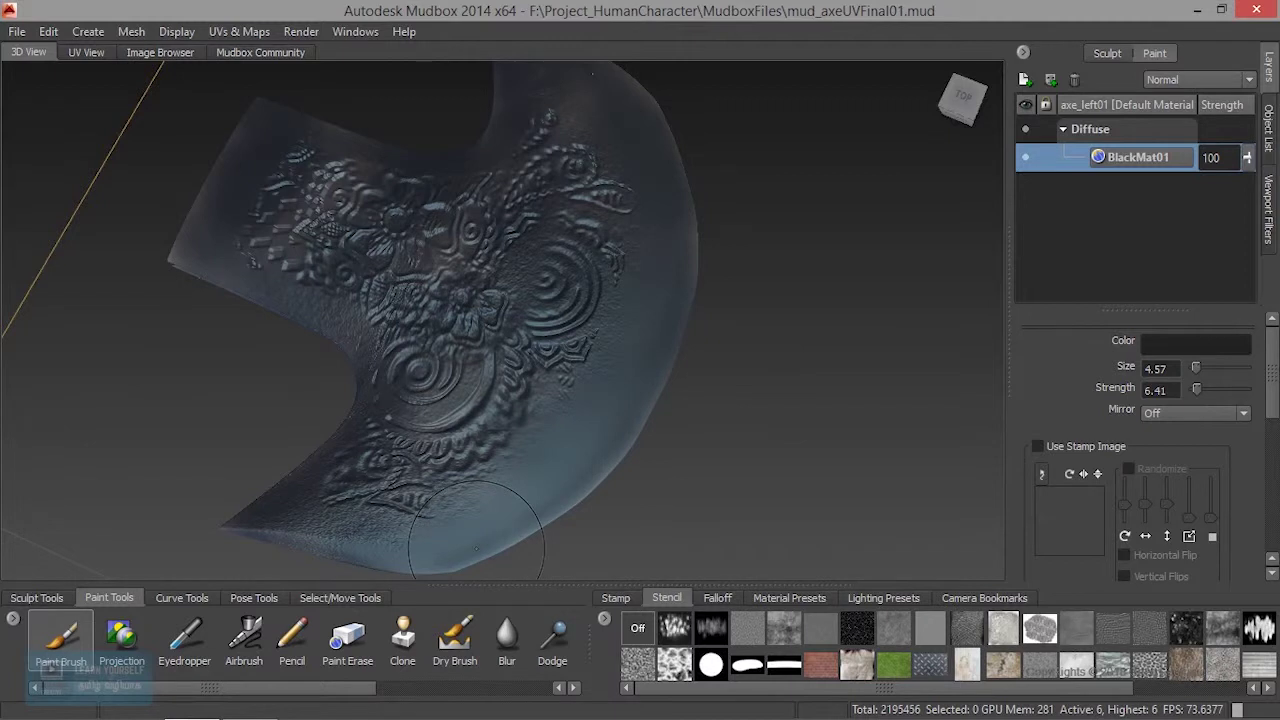
middle_click_drag(580, 290, 612, 440, "alt")
left_click_drag(612, 440, 612, 412, "alt")
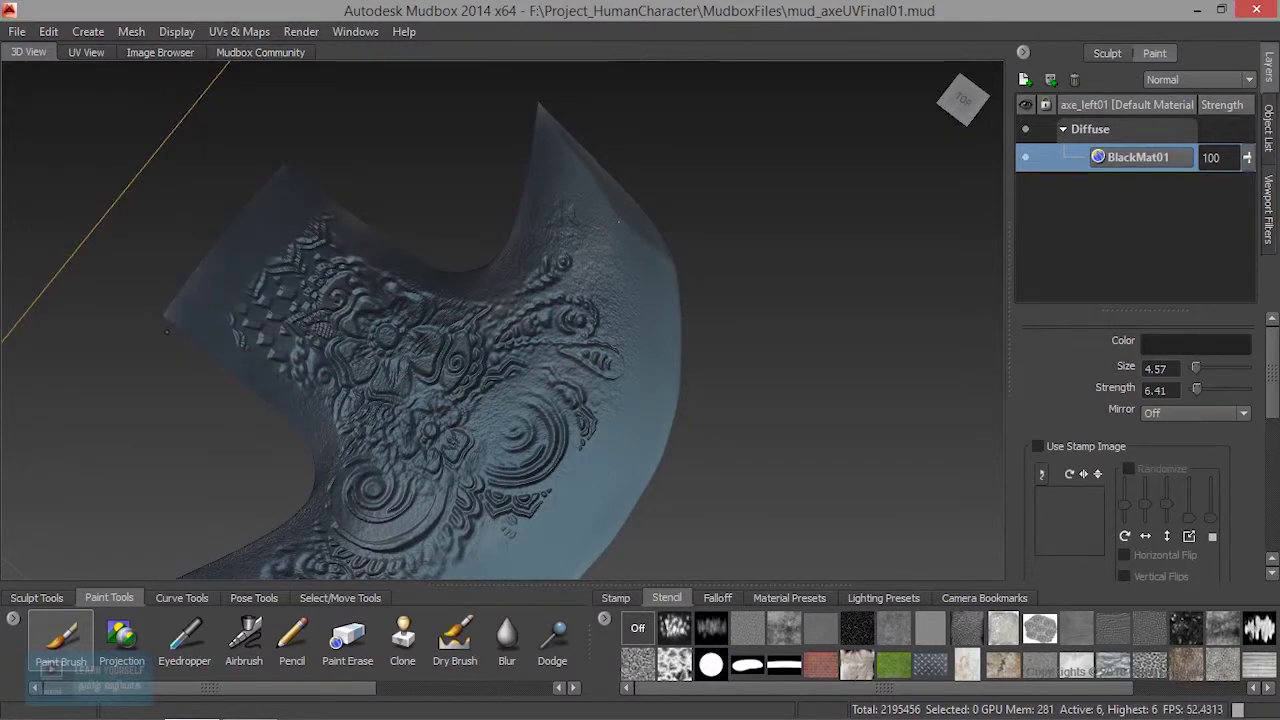
left_click_drag(358, 244, 393, 342, "alt")
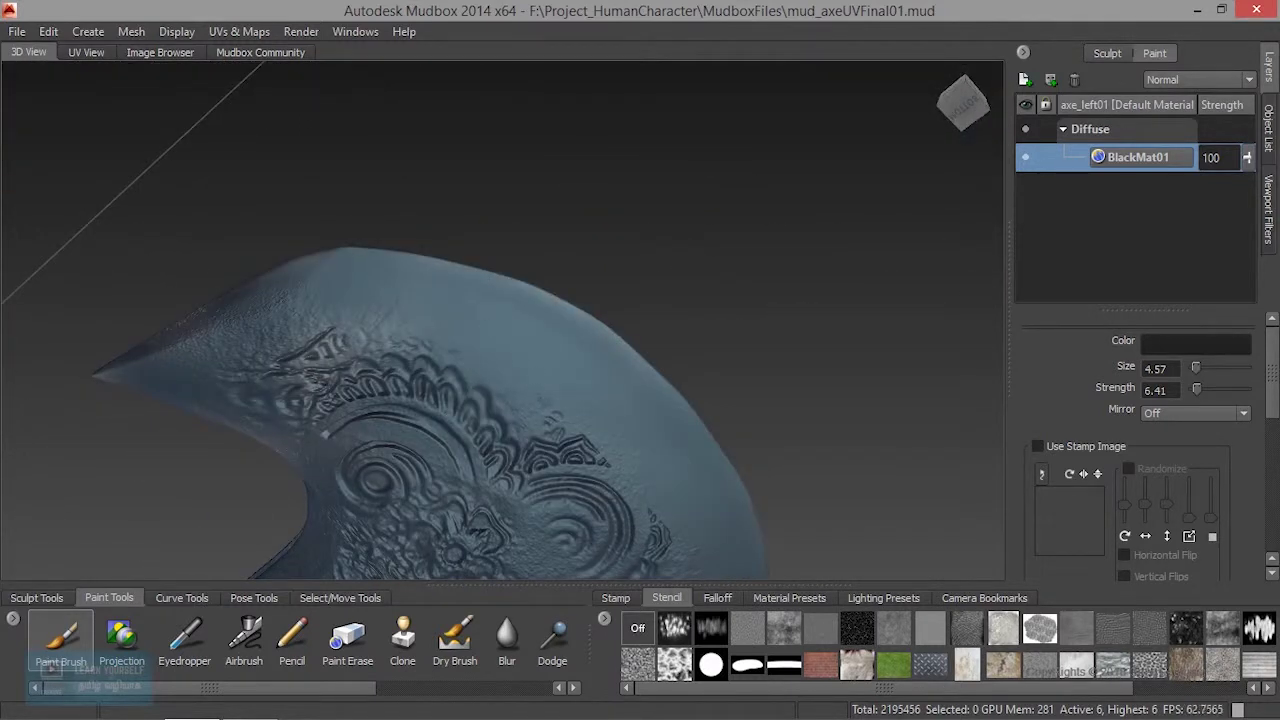
left_click_drag(302, 384, 366, 350)
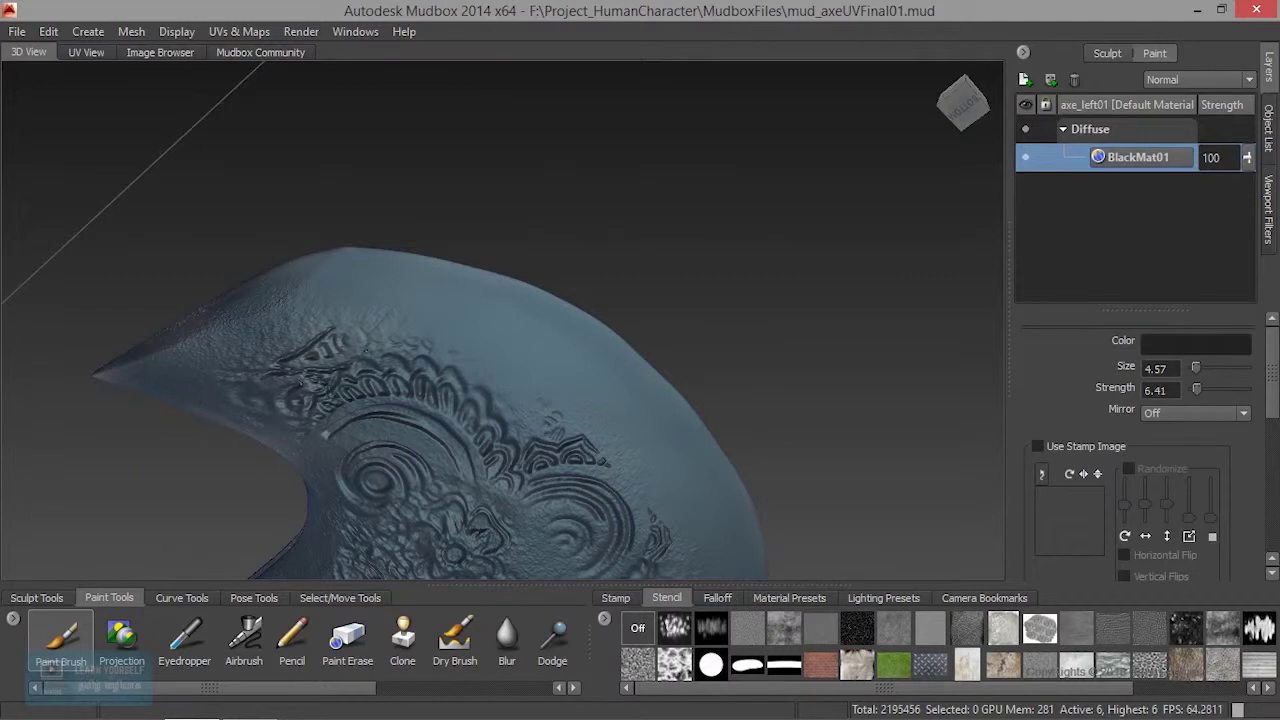
Turn off isolation of the painted blade to bring the whole axe back into view.
scroll(441, 333, "down", 5)
left_click_drag(580, 354, 535, 546, "alt")
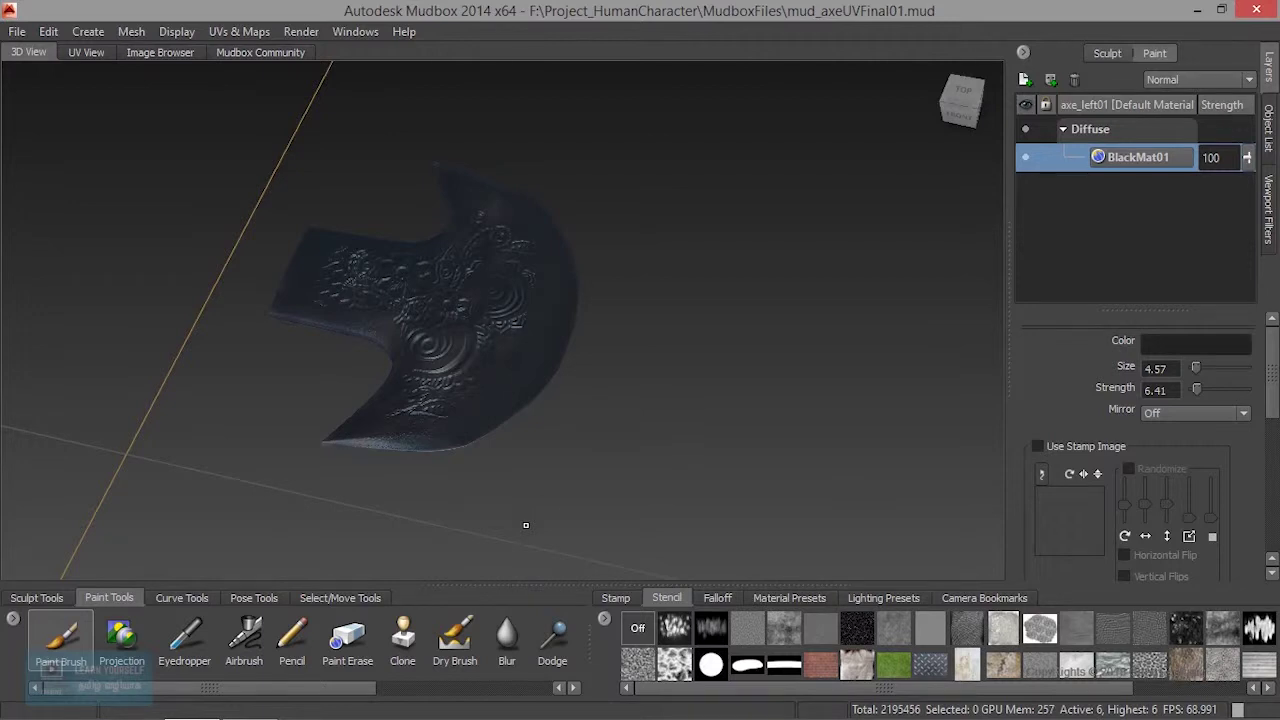
right_click(448, 279)
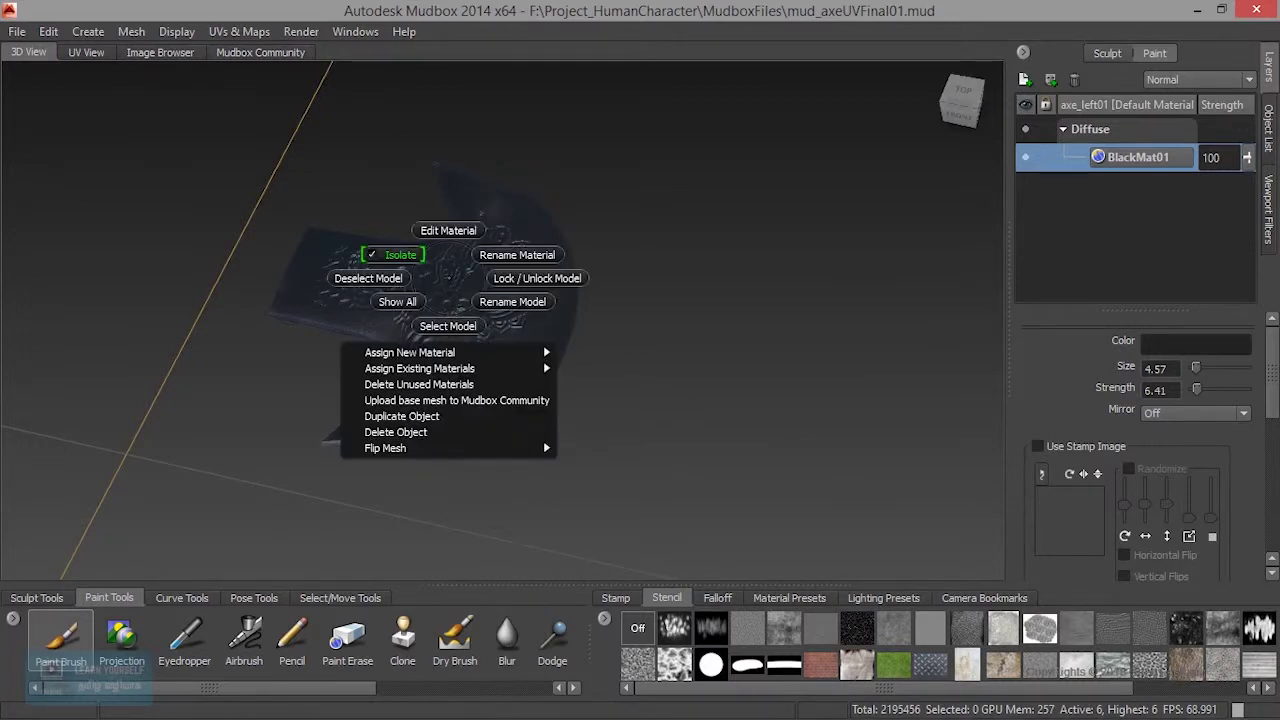
left_click(397, 301)
middle_click_drag(440, 372, 630, 405, "alt")
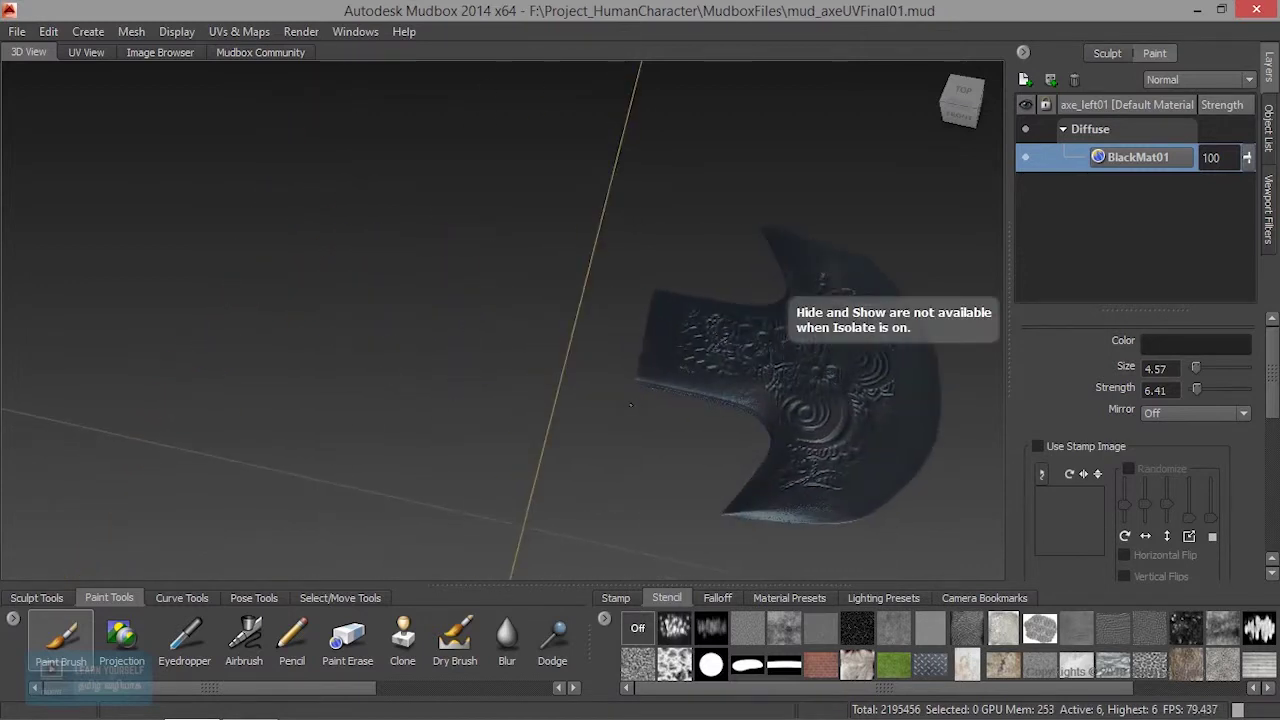
right_click(630, 345)
left_click(590, 369)
right_click(745, 346)
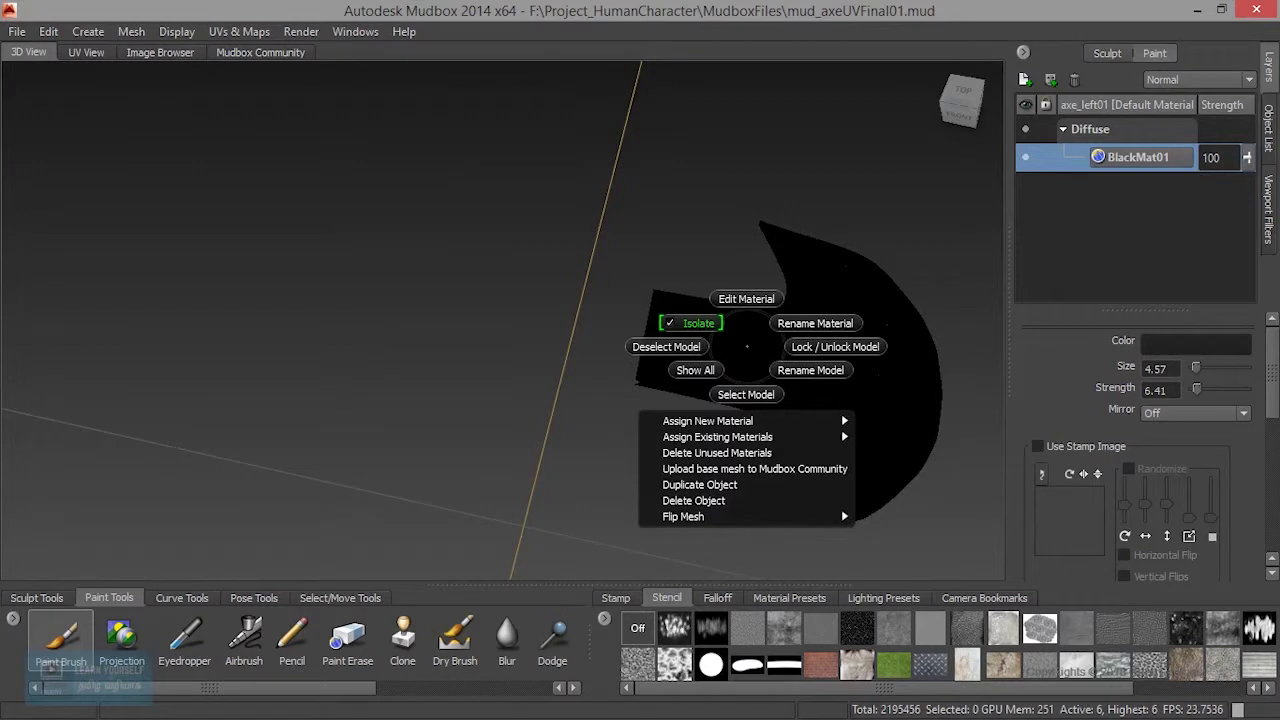
left_click(704, 325)
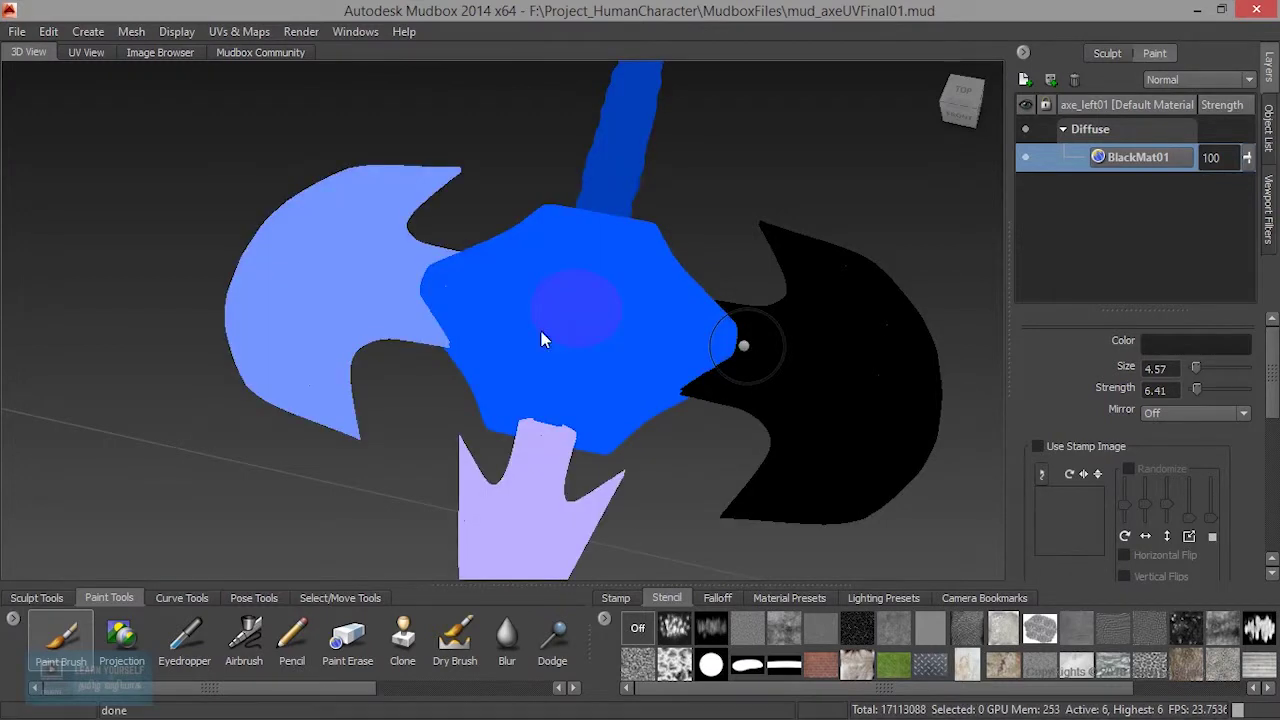
right_click(746, 346)
left_click(730, 229)
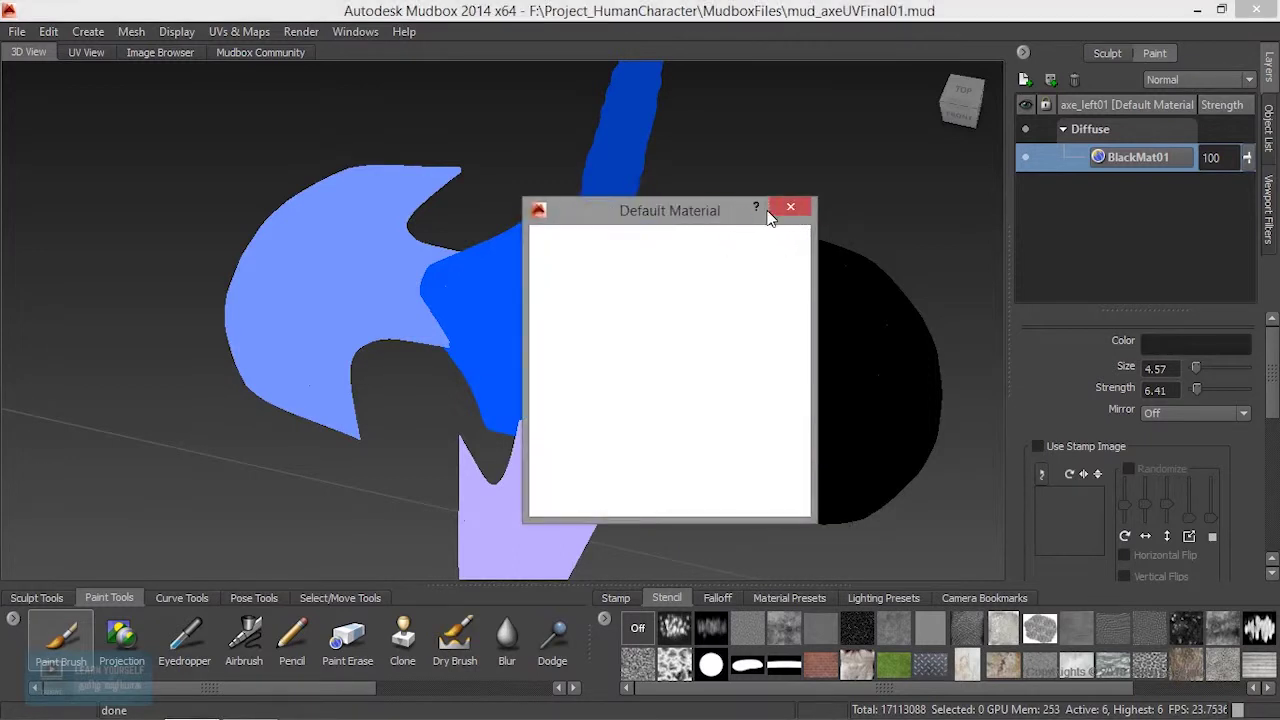
left_click(790, 207)
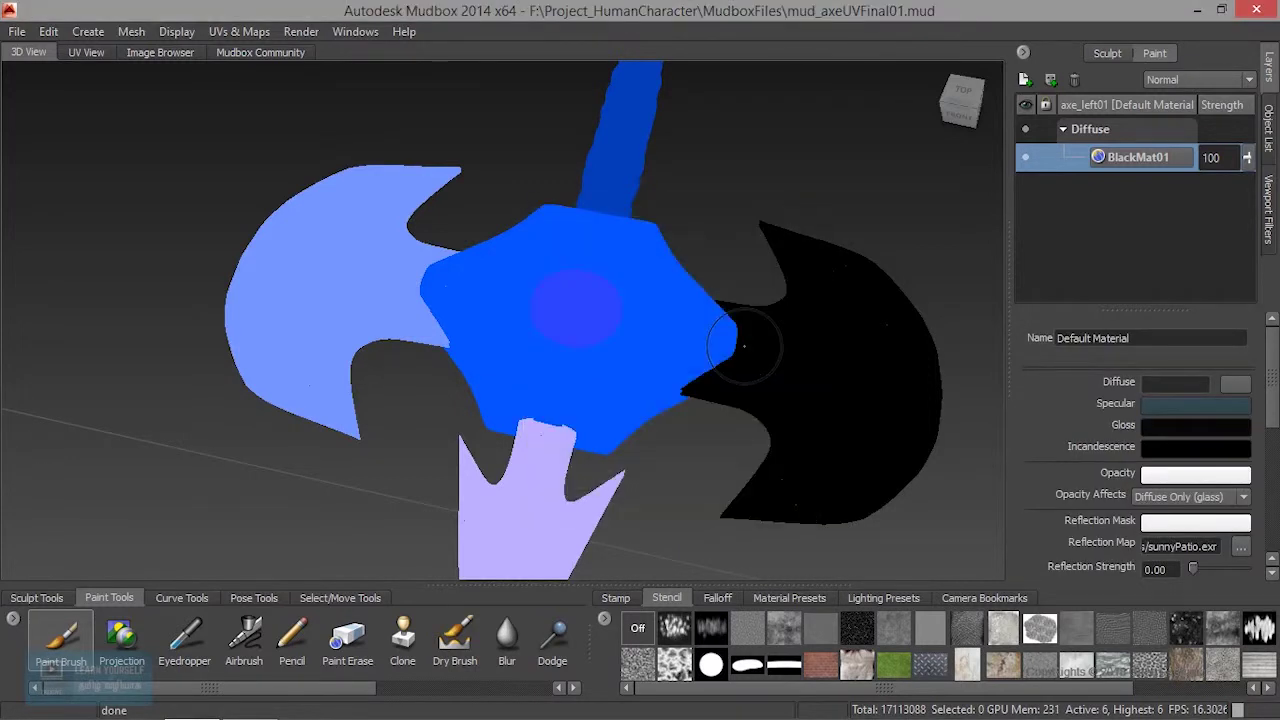
Turn on Lighting for the 3D view to restore the shaded display of the axe.
right_click(718, 115)
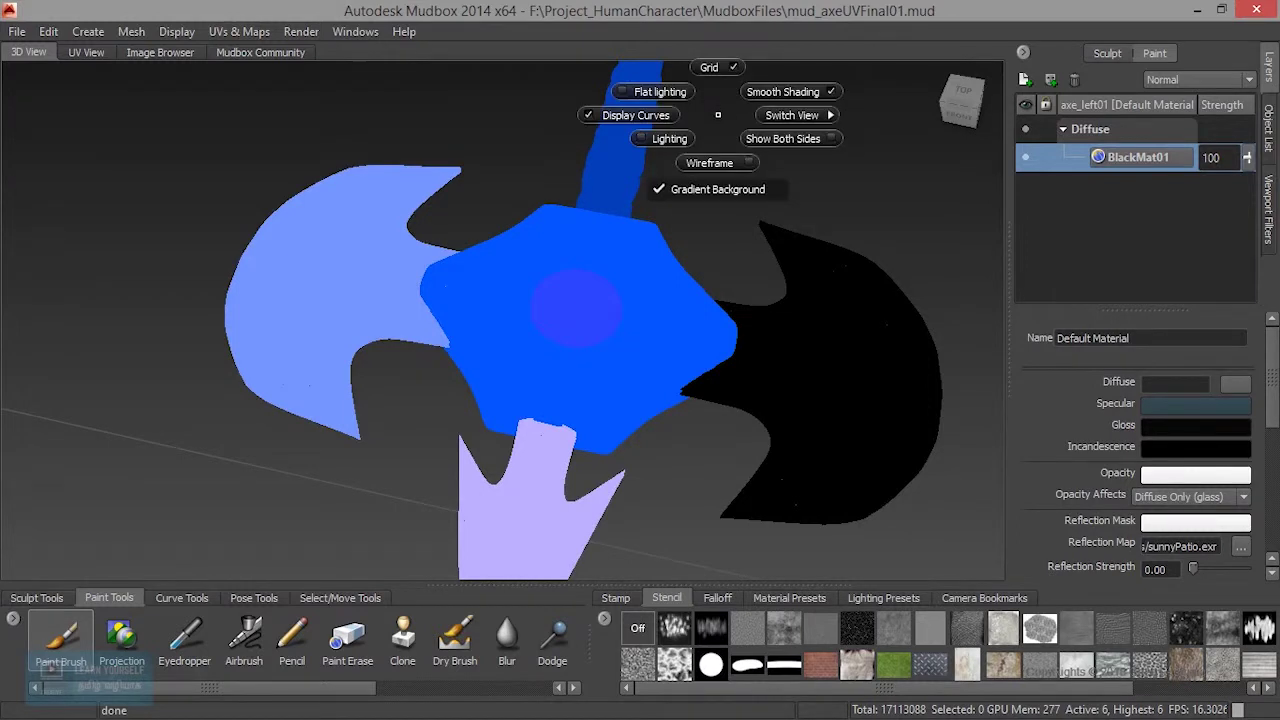
left_click(669, 139)
left_click_drag(603, 290, 480, 310, "alt")
scroll(540, 345, "up", 2)
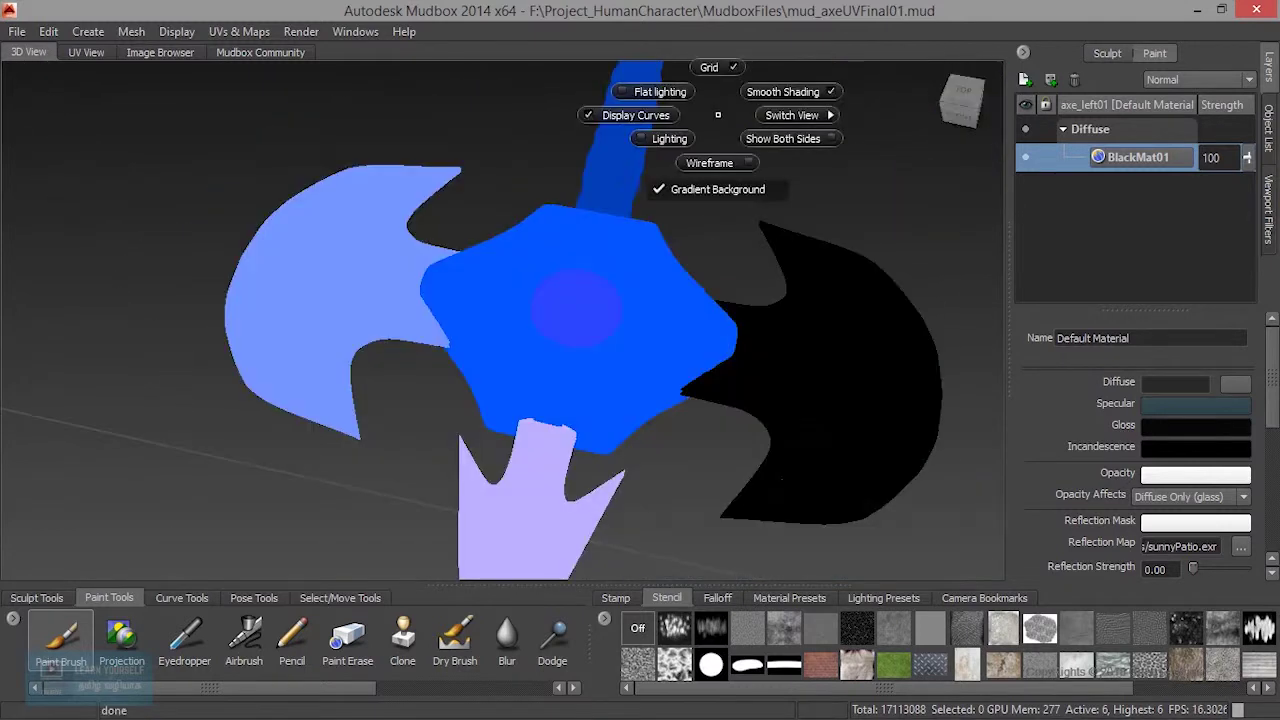
mouse_move(718, 115)
right_mouse_down()
mouse_move(665, 115)
mouse_move(662, 130)
right_mouse_up()
Examine the axe's blades, center piece and spike from several angles to check the paint coverage.
left_click_drag(682, 302, 574, 331, "alt")
scroll(574, 331, "up", 2)
middle_click_drag(574, 331, 466, 181, "alt")
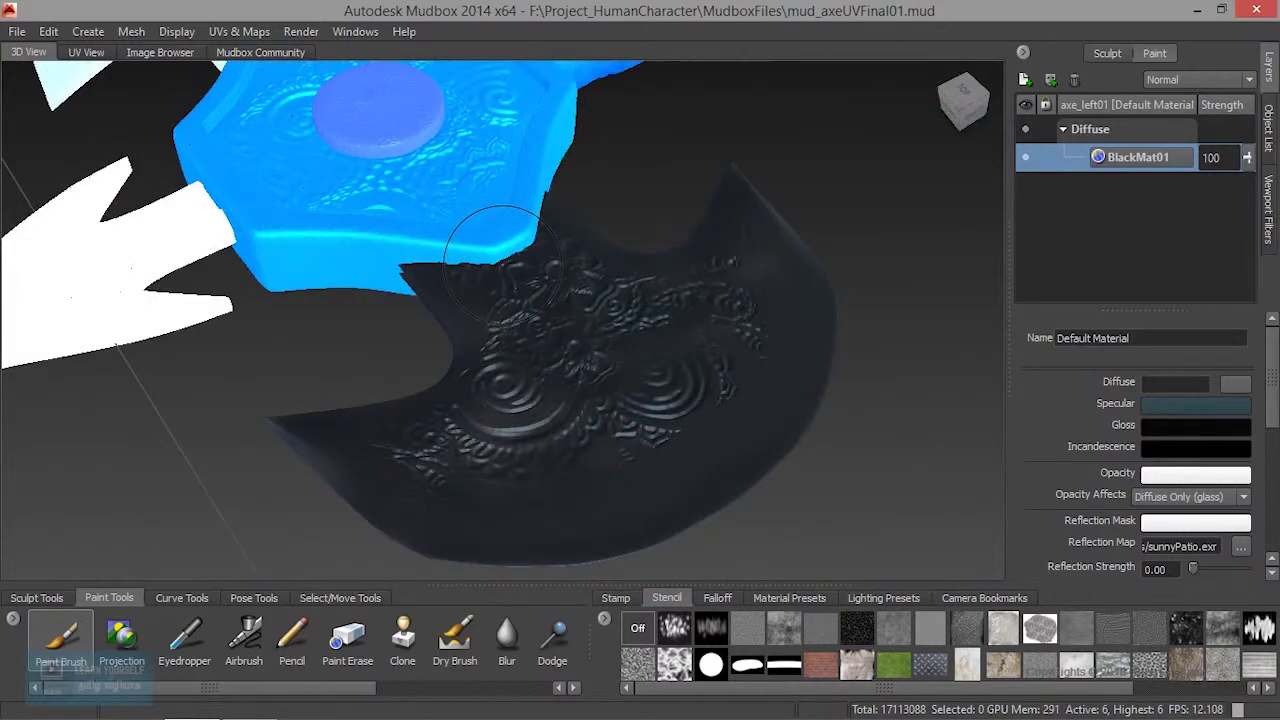
left_click_drag(486, 240, 562, 236, "alt")
middle_click_drag(300, 225, 480, 315, "alt")
right_click_drag(480, 315, 395, 307, "alt")
left_click_drag(396, 306, 574, 242, "alt")
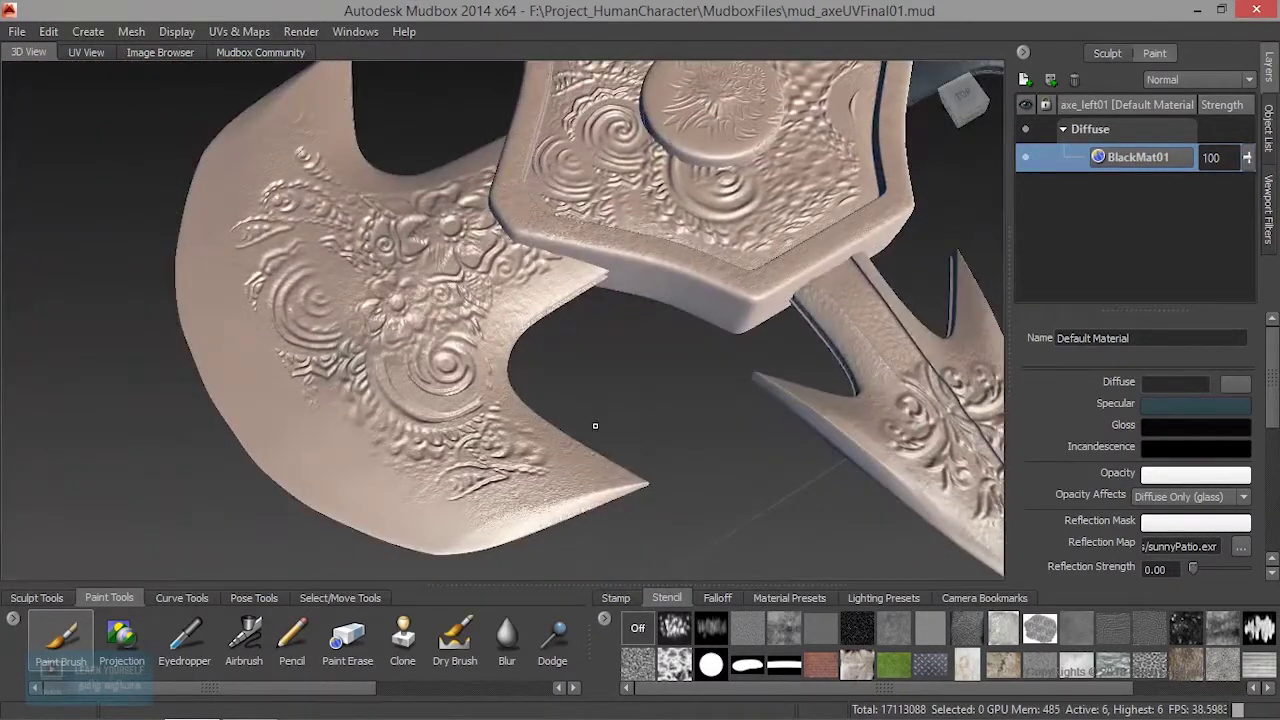
left_click_drag(507, 400, 443, 365, "alt")
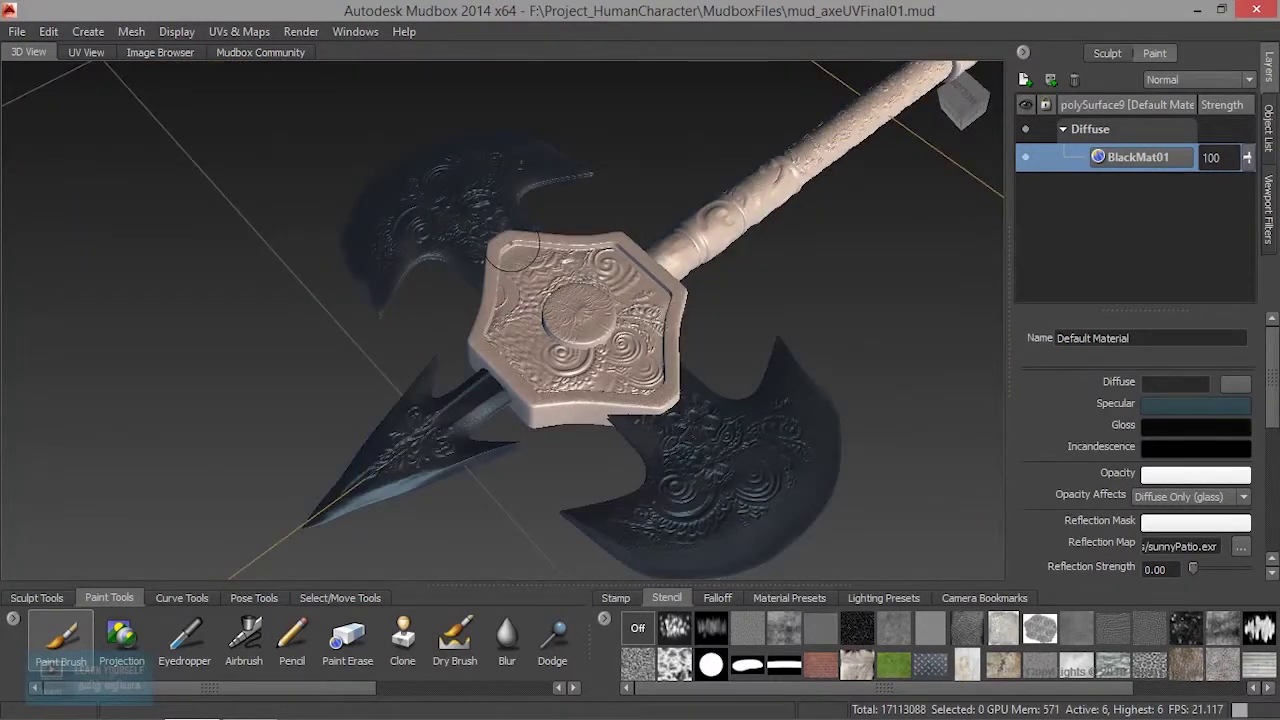
Set the Paint Brush color to pure black for painting the ornamented blade's underside.
left_click_drag(560, 420, 680, 385, "alt")
right_click_drag(680, 420, 820, 540, "alt")
middle_click_drag(820, 540, 745, 362, "alt")
left_click_drag(745, 362, 443, 332, "alt")
right_click_drag(443, 332, 519, 396, "alt")
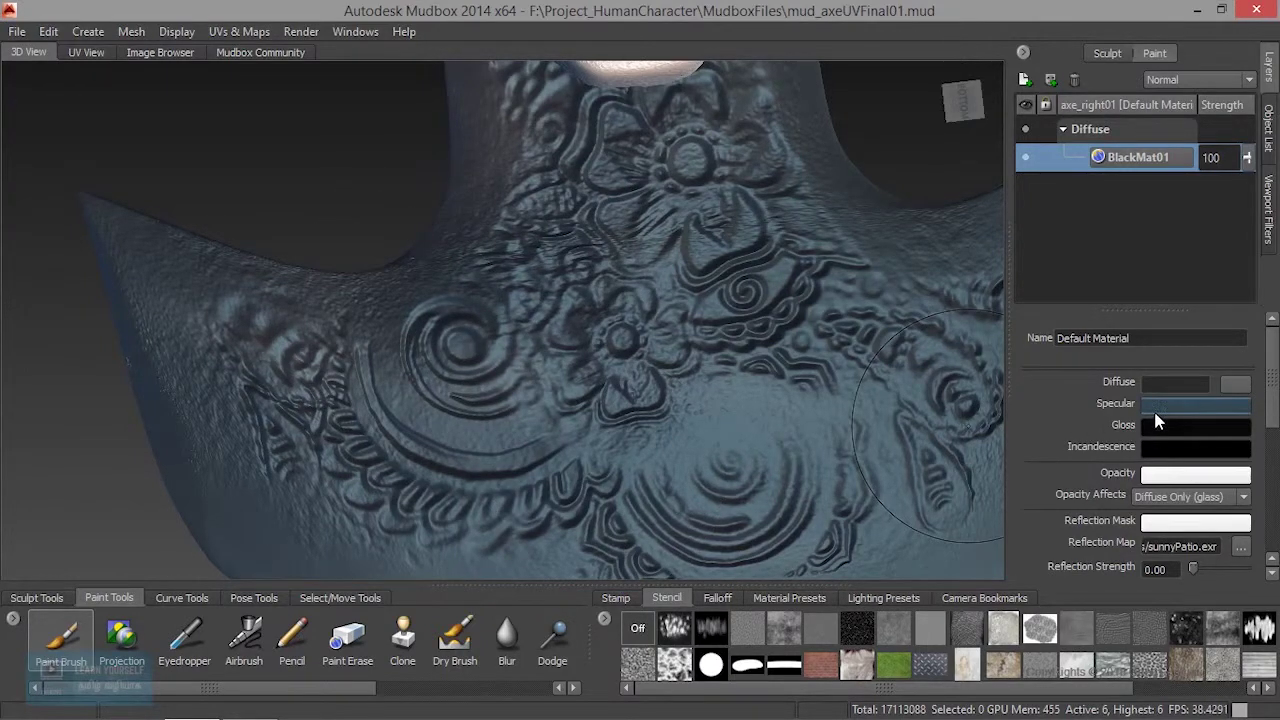
left_click(58, 655)
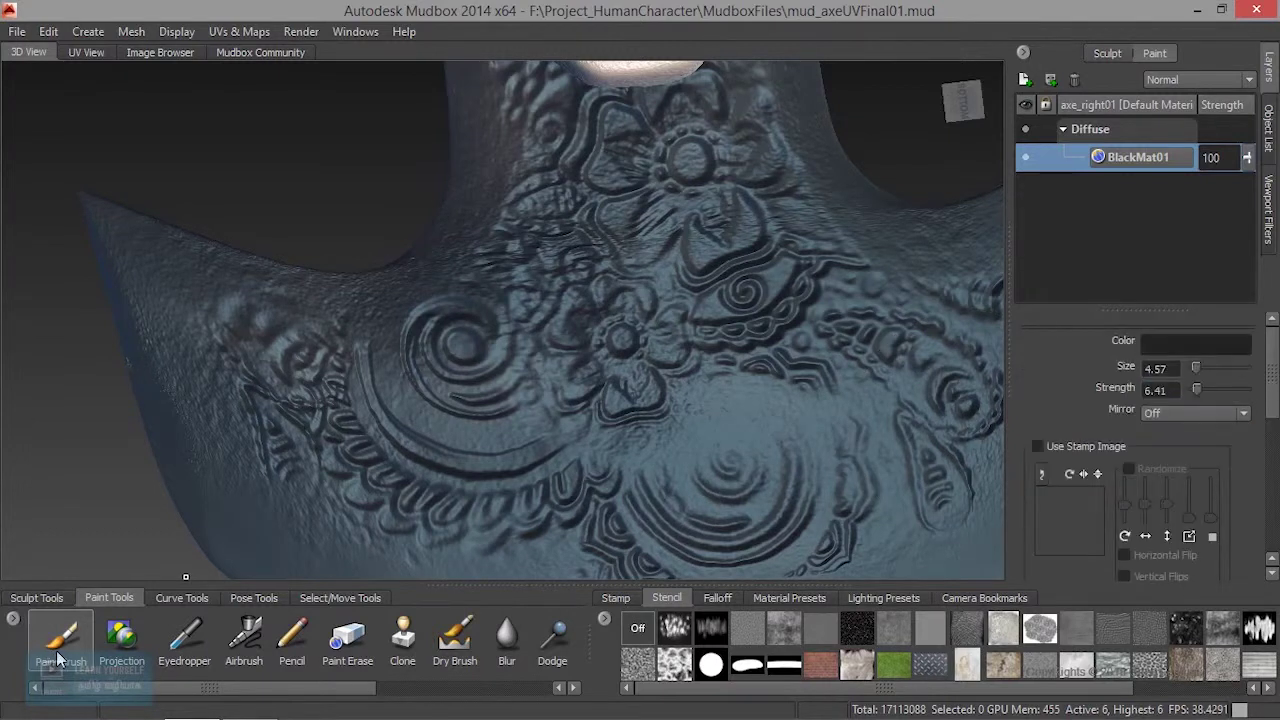
left_click(1183, 345)
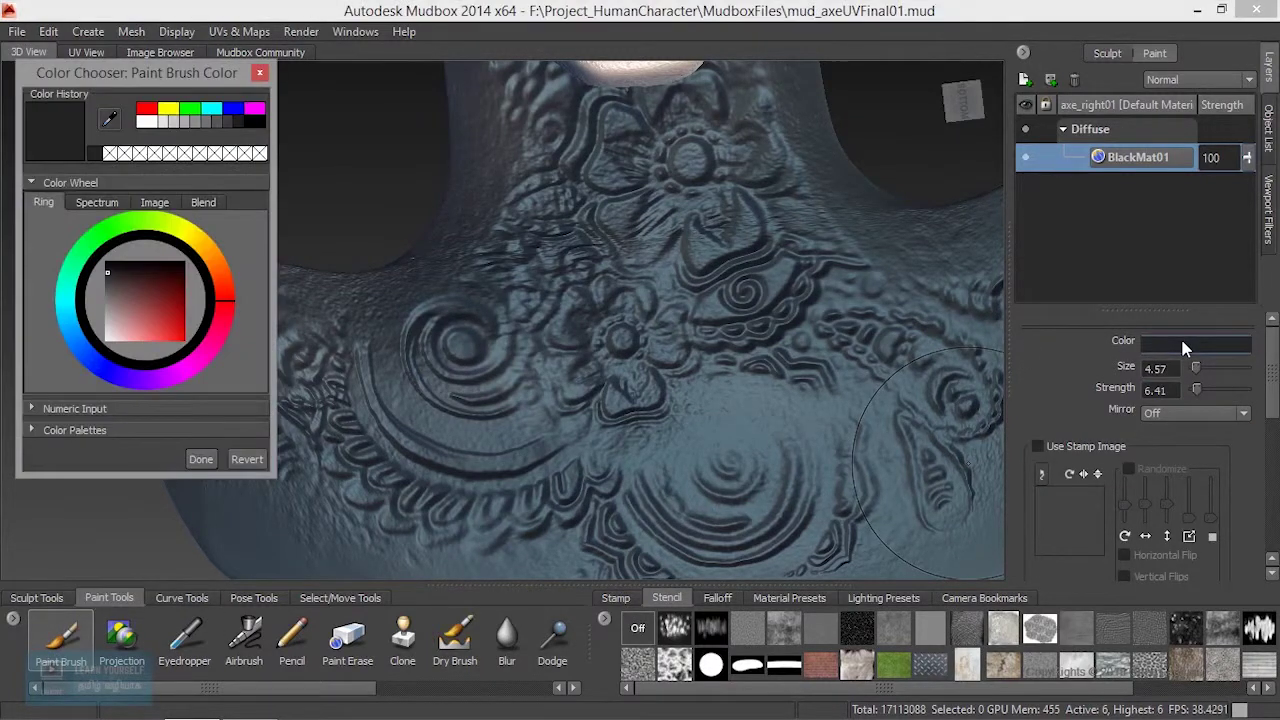
left_click(105, 268)
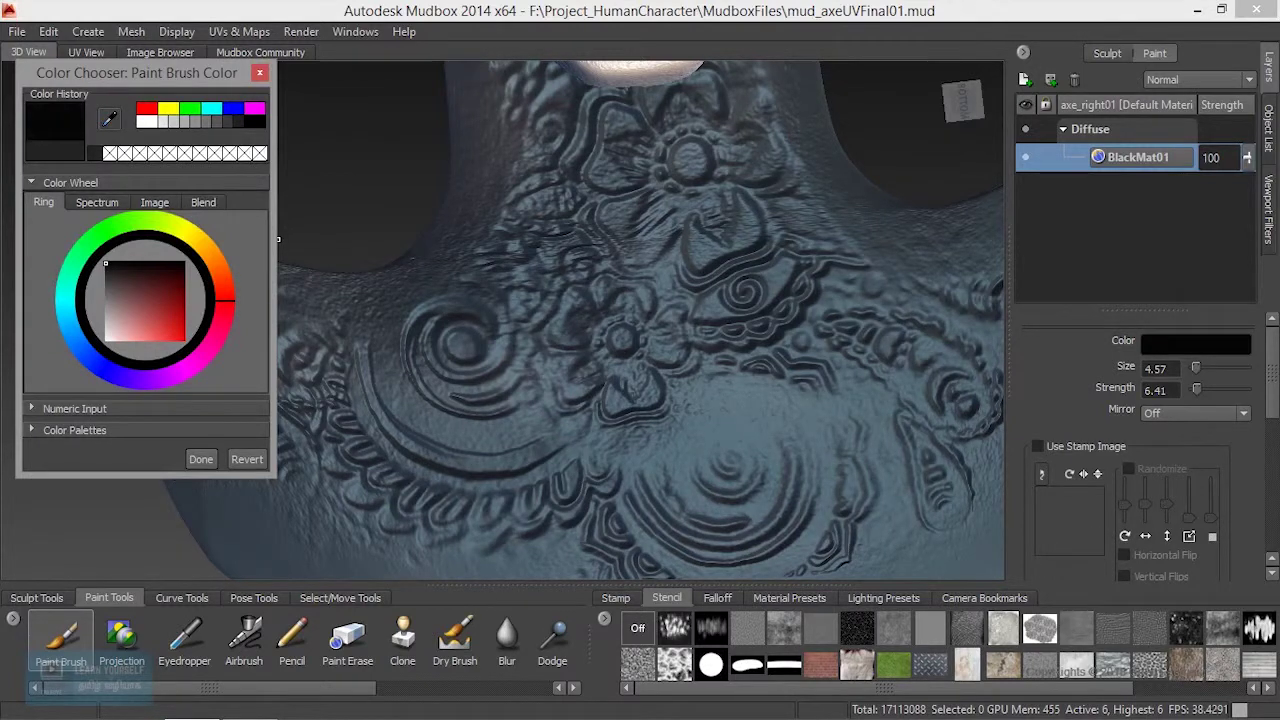
left_click(201, 459)
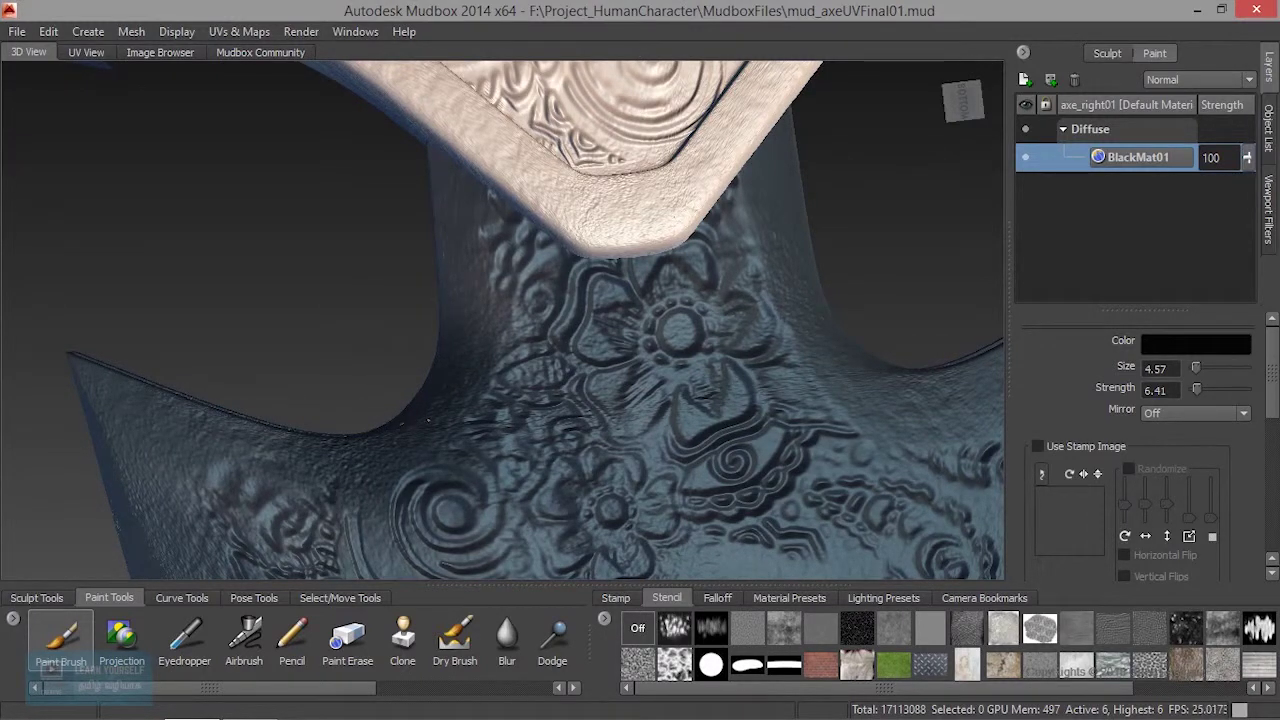
Paint black over the large spiral and scalloped ornaments on the blade's underside with a brush size of 1.32.
middle_click_drag(752, 336, 496, 226, "alt")
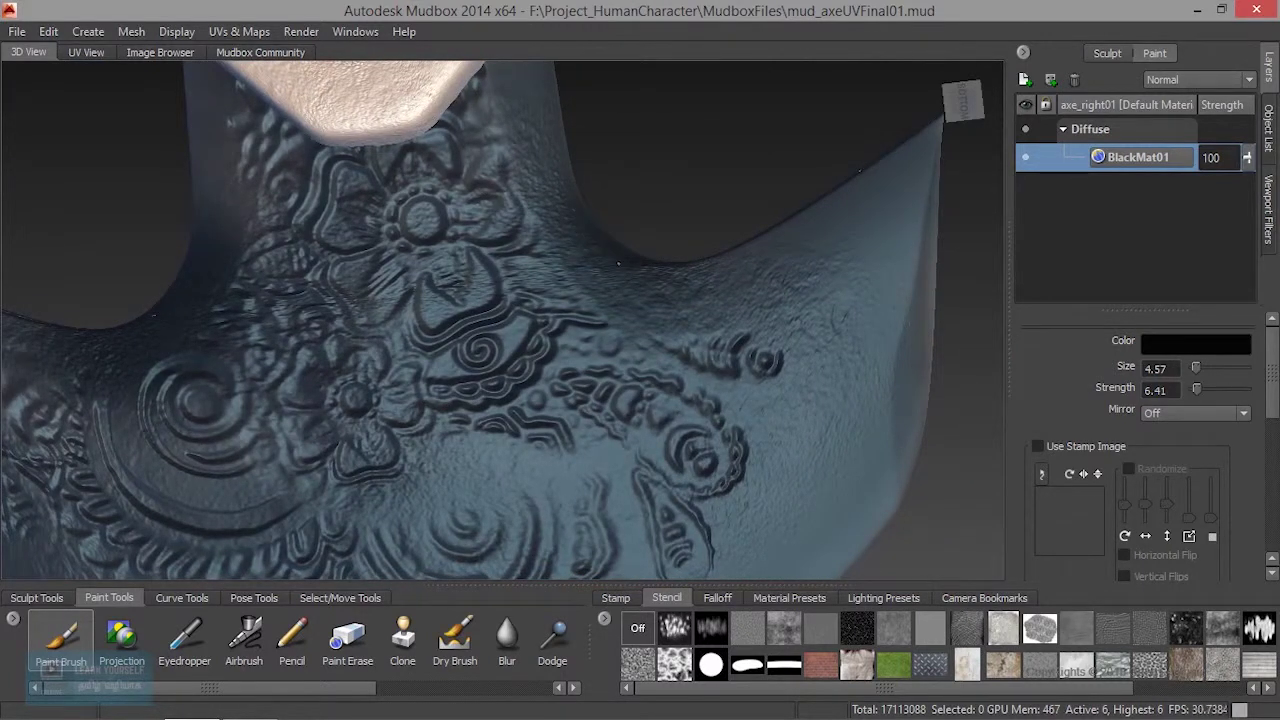
left_click_drag(606, 256, 598, 310, "alt")
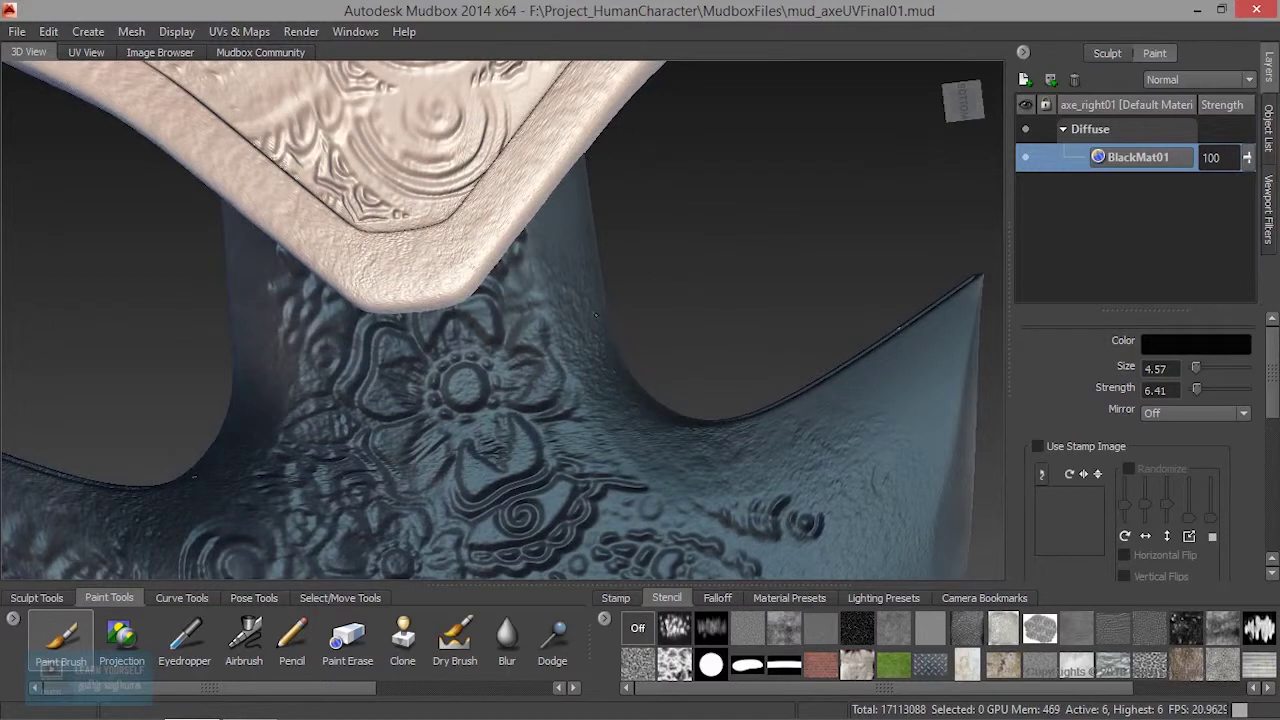
left_click_drag(588, 391, 520, 349, "alt")
right_click_drag(527, 351, 575, 352, "alt")
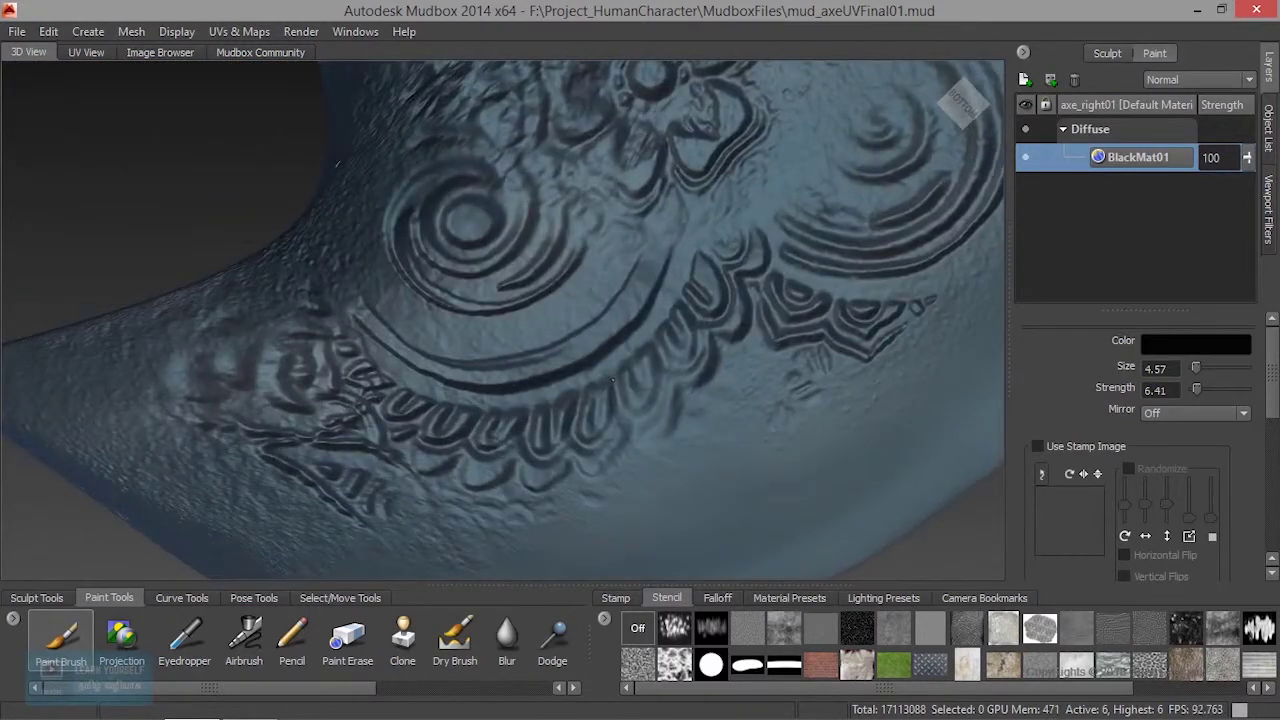
left_click_drag(589, 356, 573, 350)
mouse_move(641, 274)
left_mouse_down()
mouse_move(571, 356)
mouse_move(466, 378)
left_mouse_up()
left_click_drag(695, 380, 602, 366, "alt")
middle_click_drag(800, 110, 611, 383, "alt")
left_click_drag(640, 410, 620, 362)
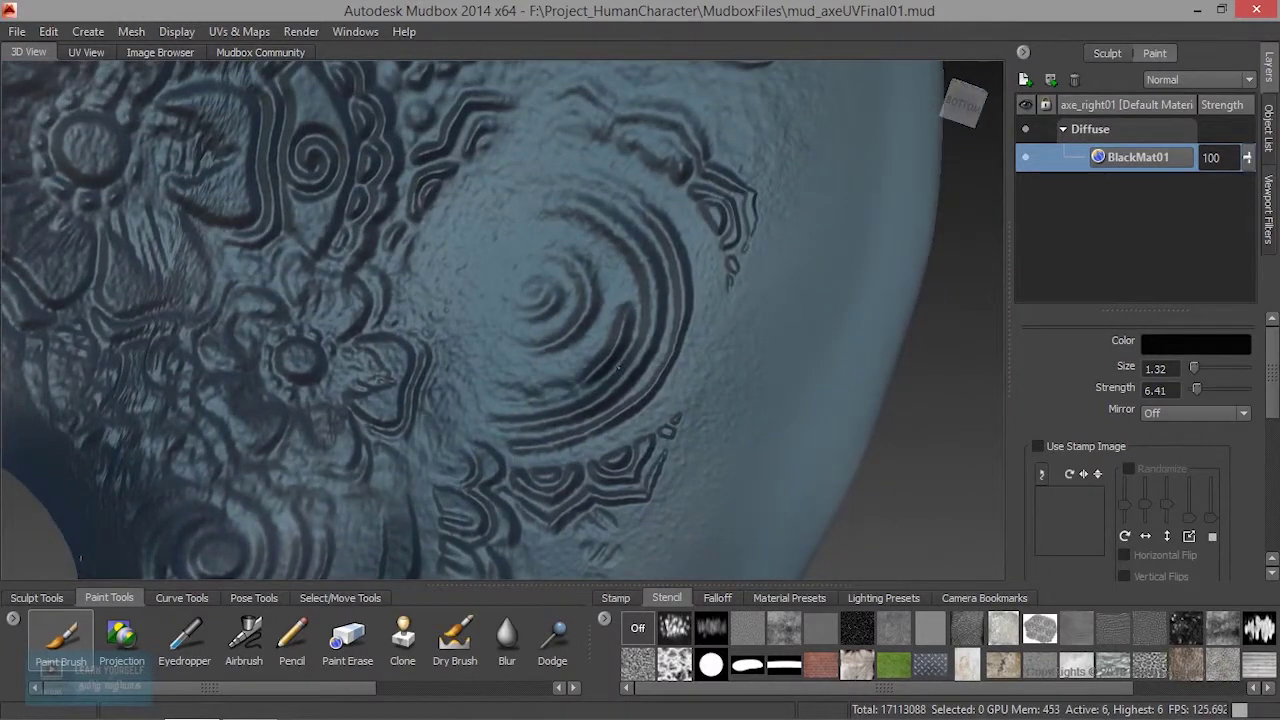
Continue darkening the carved grooves around the remaining spirals and flowers on the ornamented blade.
mouse_move(587, 404)
left_mouse_down()
mouse_move(545, 375)
mouse_move(500, 368)
mouse_move(480, 290)
left_mouse_up()
middle_click_drag(410, 245, 633, 473, "alt")
mouse_move(633, 473)
left_mouse_down("alt")
mouse_move(650, 450)
mouse_move(730, 430)
left_mouse_up("alt")
mouse_move(374, 480)
left_mouse_down()
mouse_move(398, 468)
mouse_move(398, 452)
left_mouse_up()
middle_click_drag(395, 470, 298, 374, "alt")
mouse_move(674, 432)
left_mouse_down()
mouse_move(708, 384)
mouse_move(598, 320)
left_mouse_up()
middle_click_drag(480, 470, 687, 220, "alt")
mouse_move(562, 270)
left_mouse_down()
mouse_move(511, 299)
mouse_move(504, 231)
left_mouse_up()
Paint black around the flower ornaments near the center piece on the blade's top face.
right_click_drag(545, 368, 440, 350, "alt")
left_click_drag(520, 380, 678, 186, "alt")
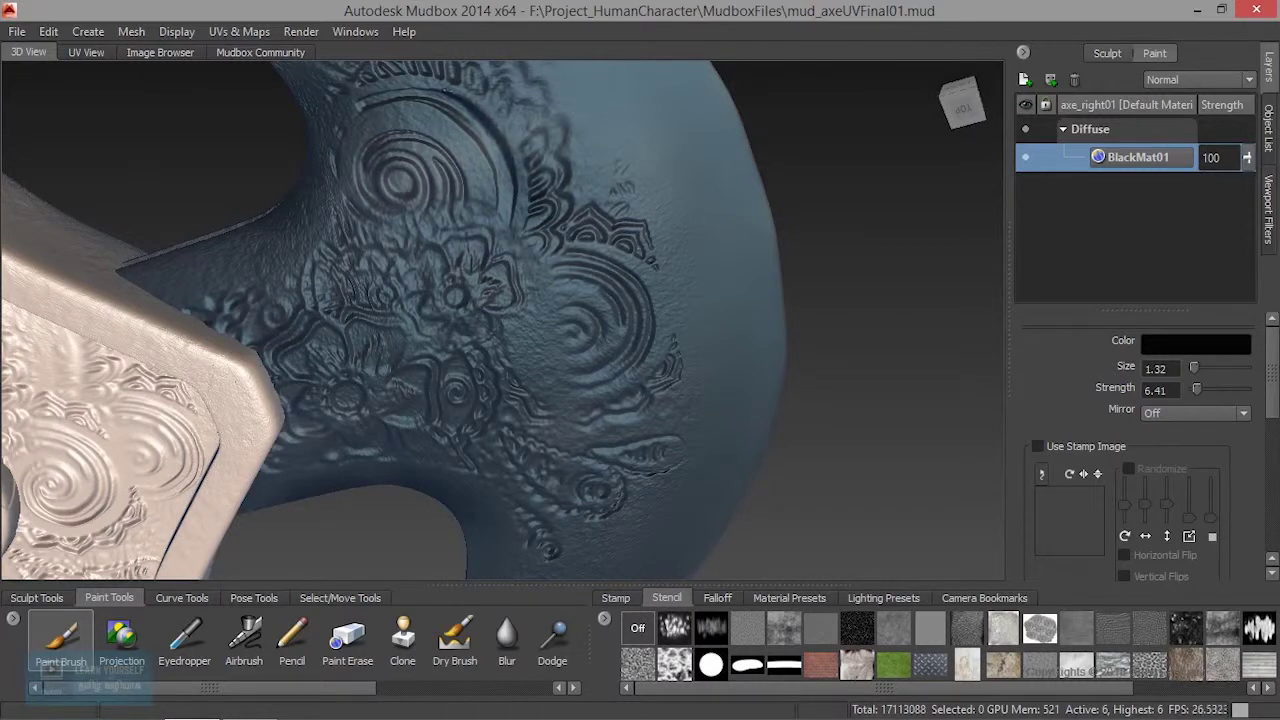
mouse_move(460, 271)
left_mouse_down()
mouse_move(434, 254)
mouse_move(377, 312)
left_mouse_up()
left_click_drag(432, 343, 508, 327, "alt")
mouse_move(609, 323)
left_mouse_down("alt")
mouse_move(553, 344)
mouse_move(592, 325)
left_mouse_up("alt")
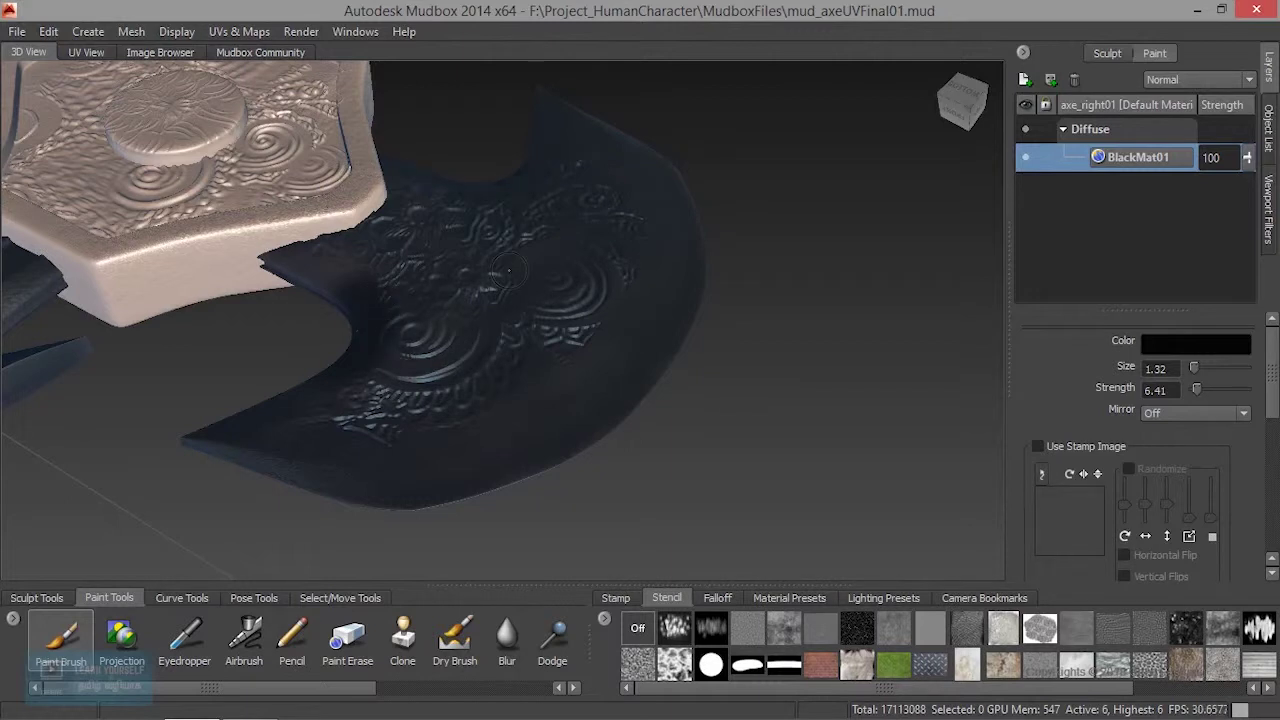
Create Paint Layer 1 on the blade at 2048 size, TIFF [8 bit, RGBA], in the Bump Map channel, and expand its channel group.
left_click_drag(509, 270, 600, 230, "alt")
right_click_drag(560, 260, 640, 260, "alt")
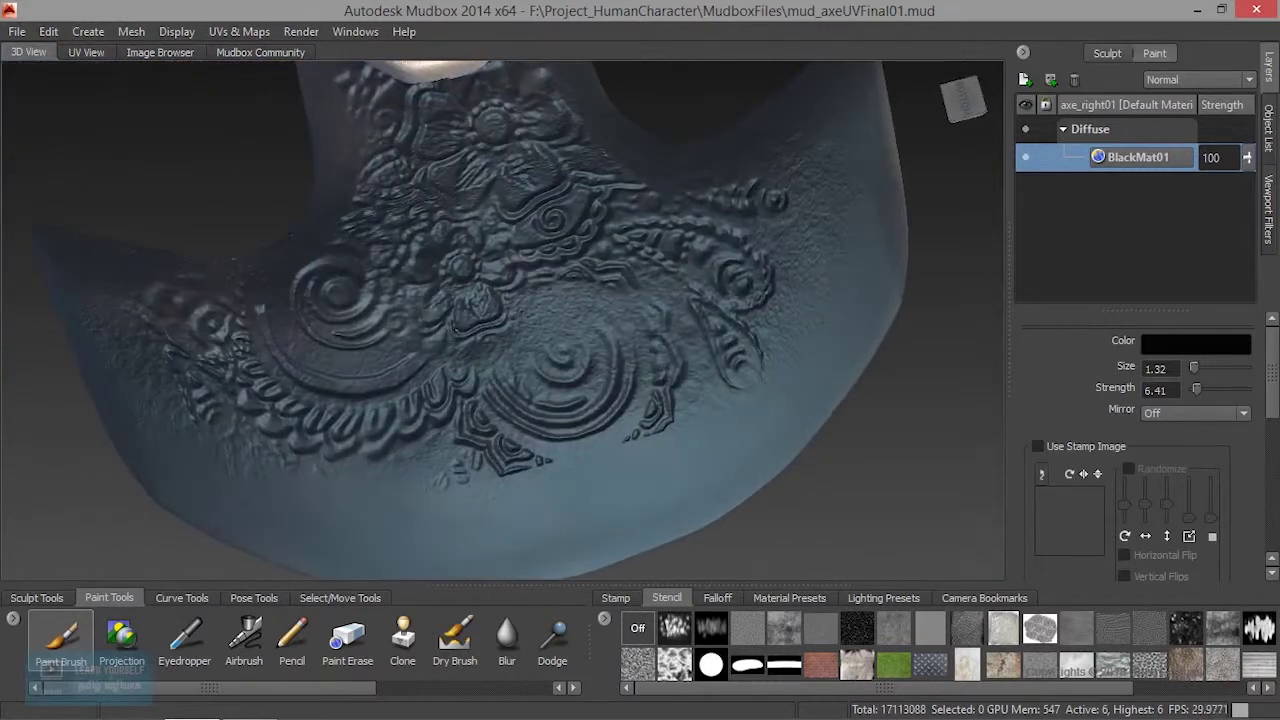
middle_click_drag(640, 260, 712, 412, "alt")
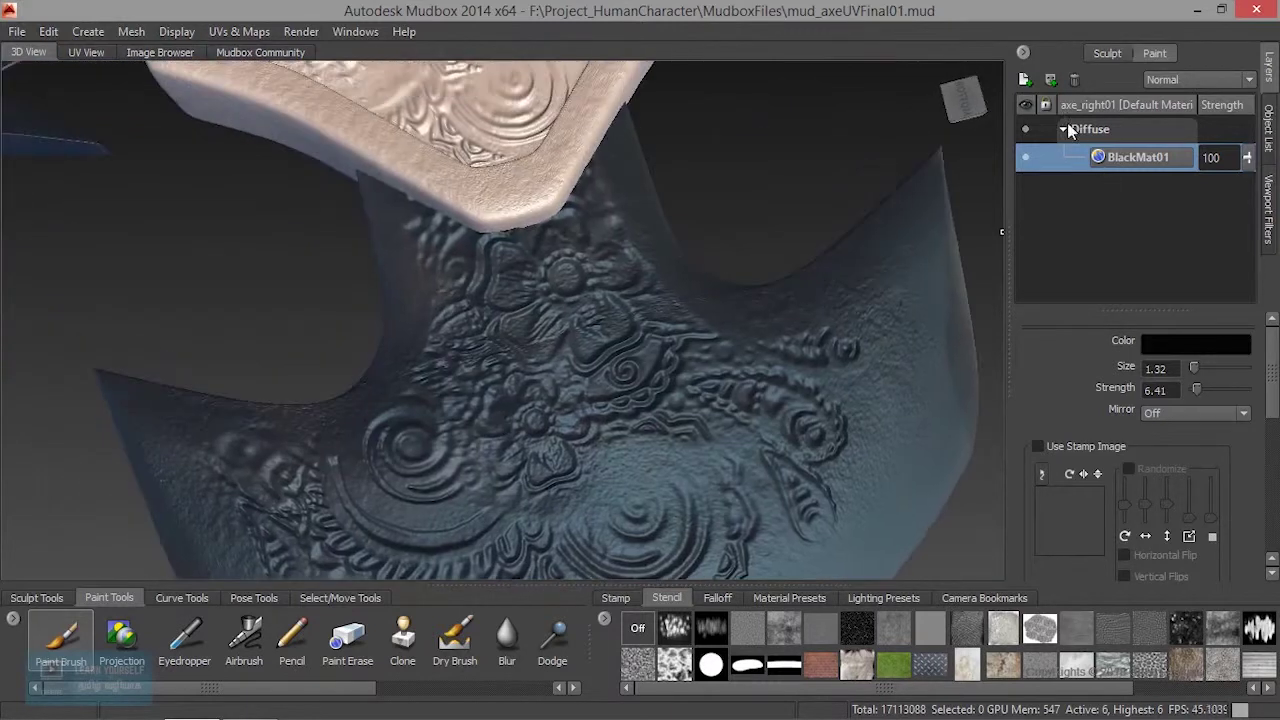
left_click(1024, 80)
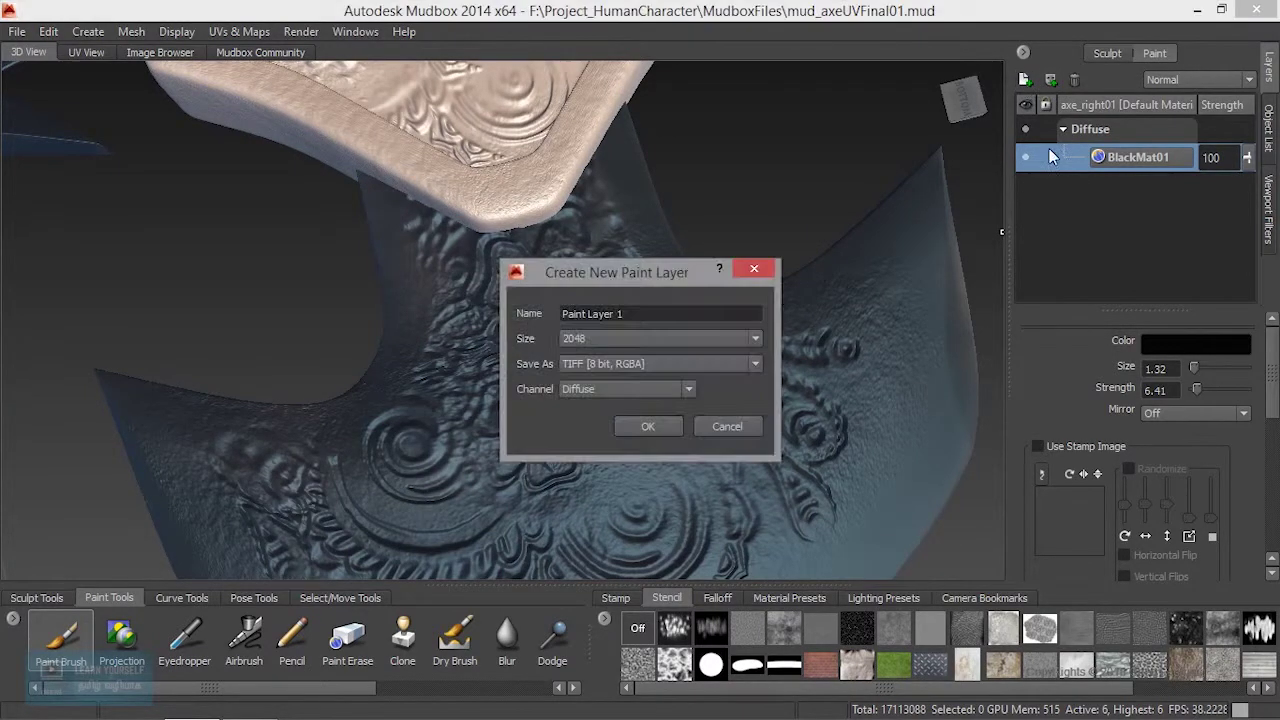
left_click(651, 389)
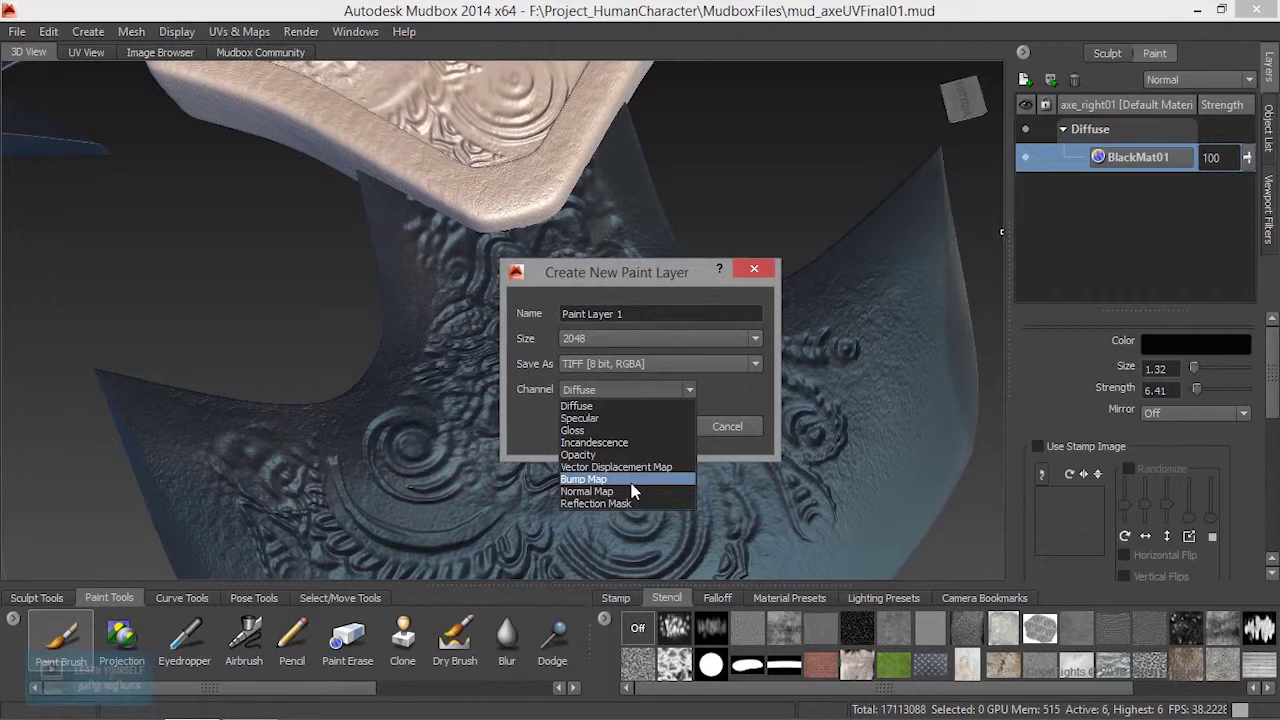
left_click(600, 479)
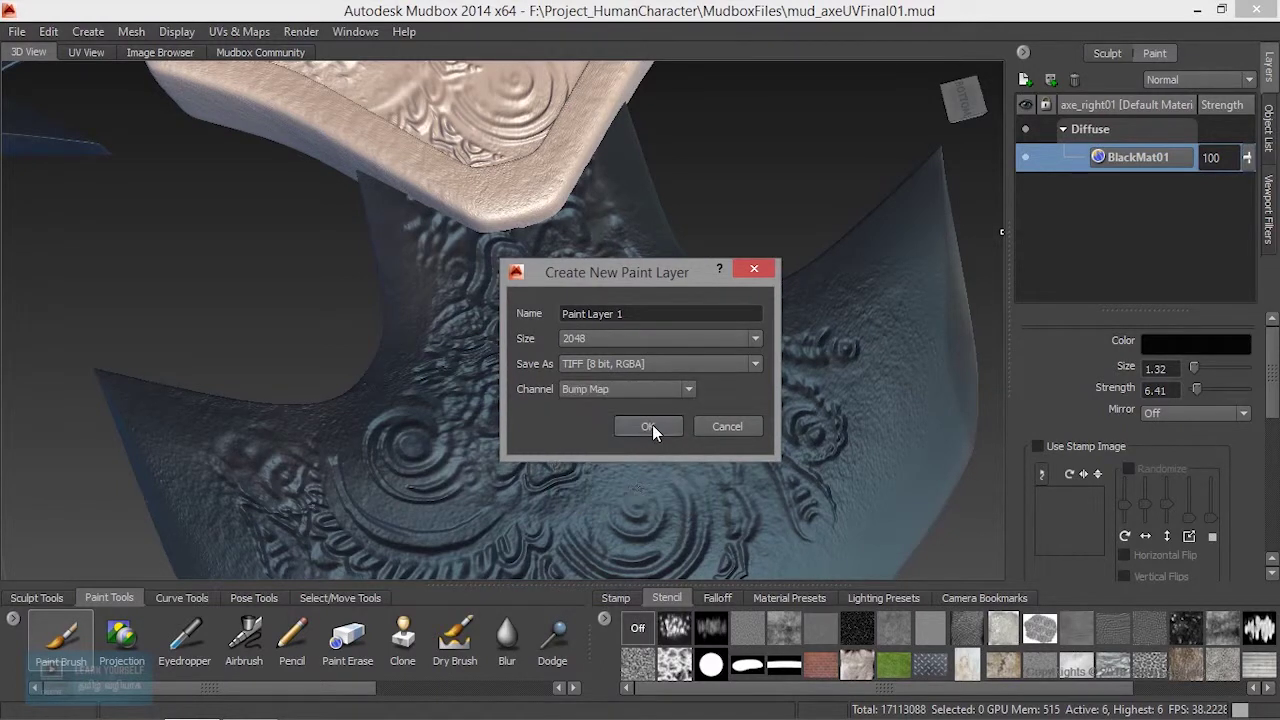
left_click(651, 426)
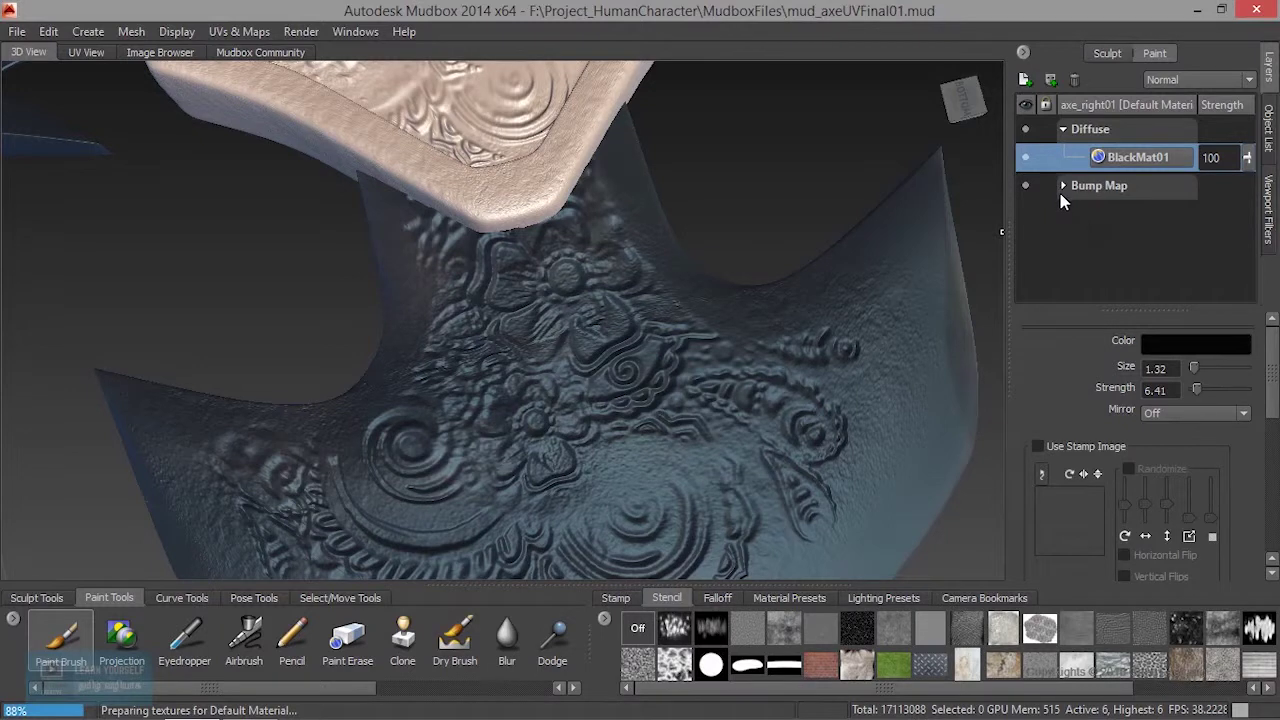
left_click(1062, 186)
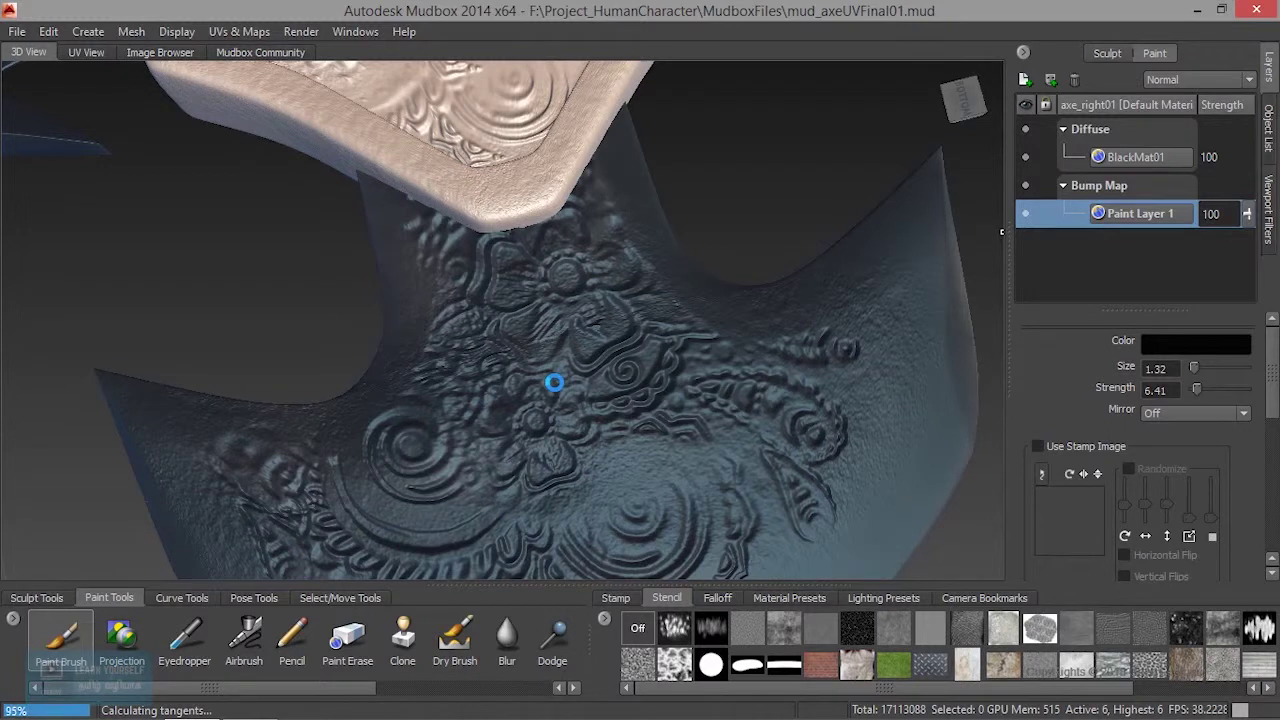
Try a bump stroke with the Paint Brush along the curved notch on the blade's underside and undo it.
left_click_drag(563, 493, 540, 555, "alt")
middle_click_drag(540, 555, 538, 430, "alt")
left_click_drag(525, 510, 505, 452, "alt")
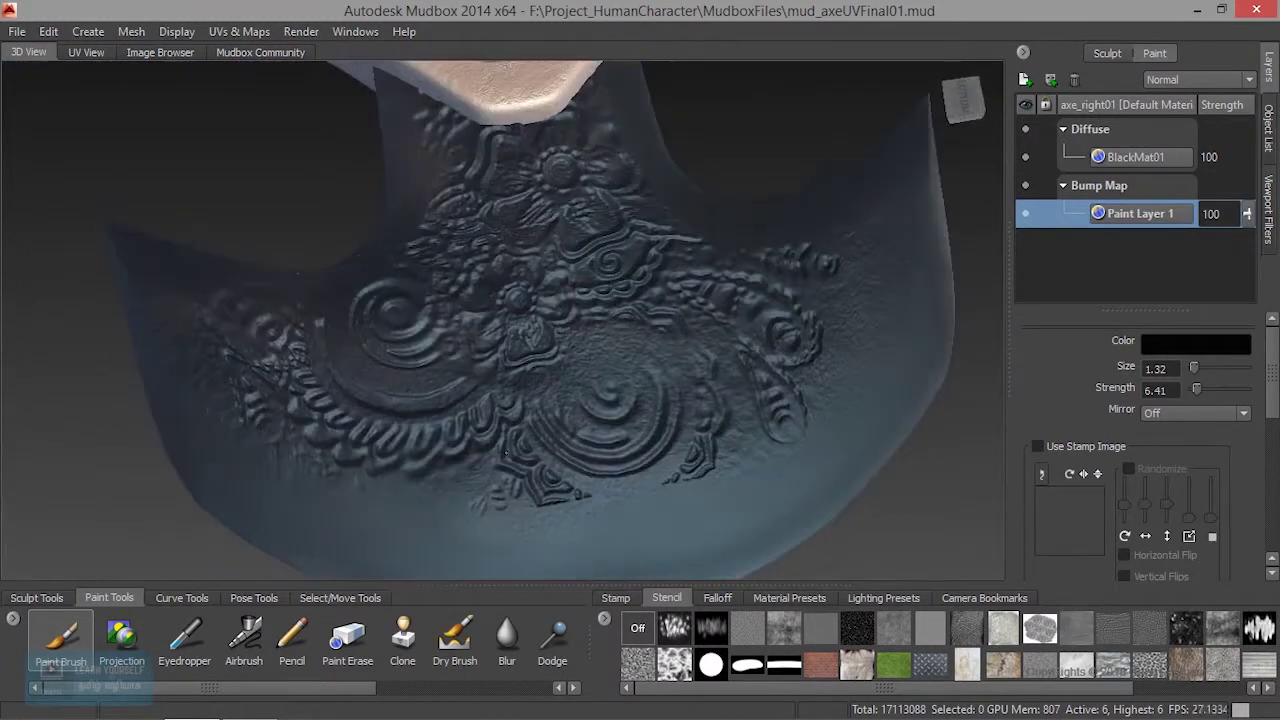
left_click(45, 645)
middle_click_drag(520, 300, 468, 500, "alt")
right_click_drag(468, 500, 500, 500, "alt")
left_click_drag(500, 500, 480, 466, "alt")
right_click_drag(480, 466, 515, 468, "alt")
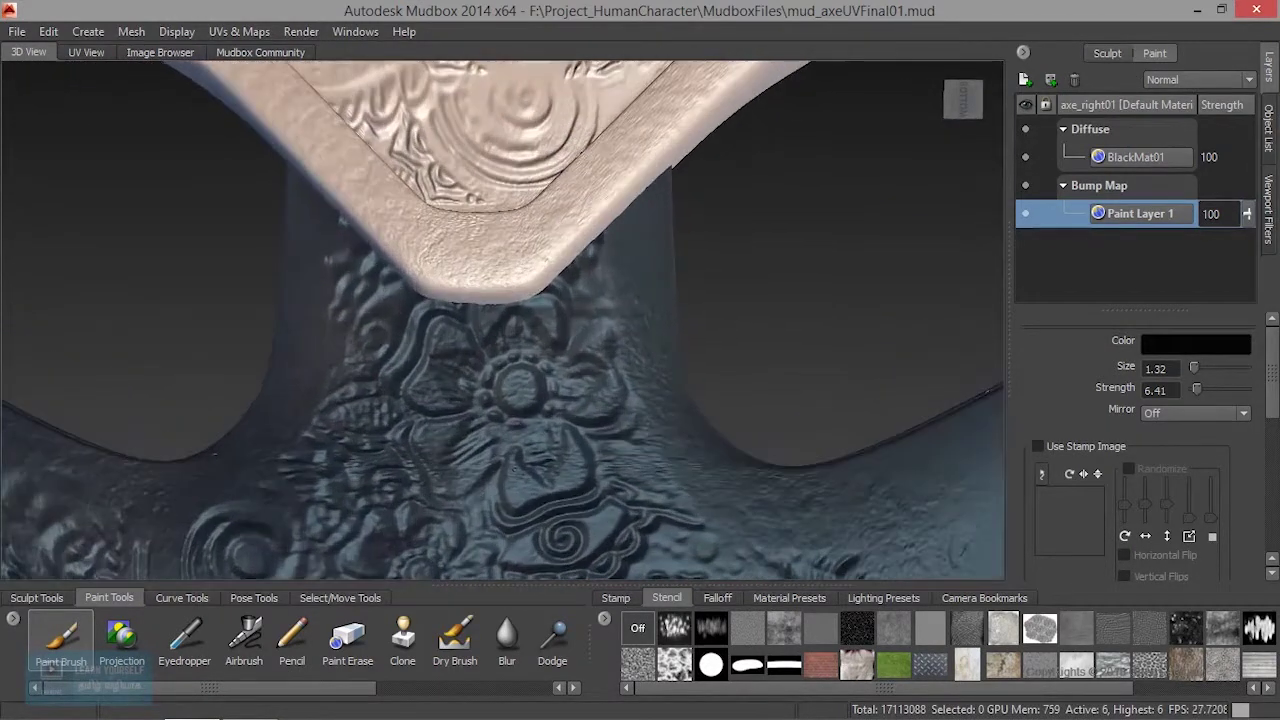
left_click_drag(672, 356, 700, 350, "alt")
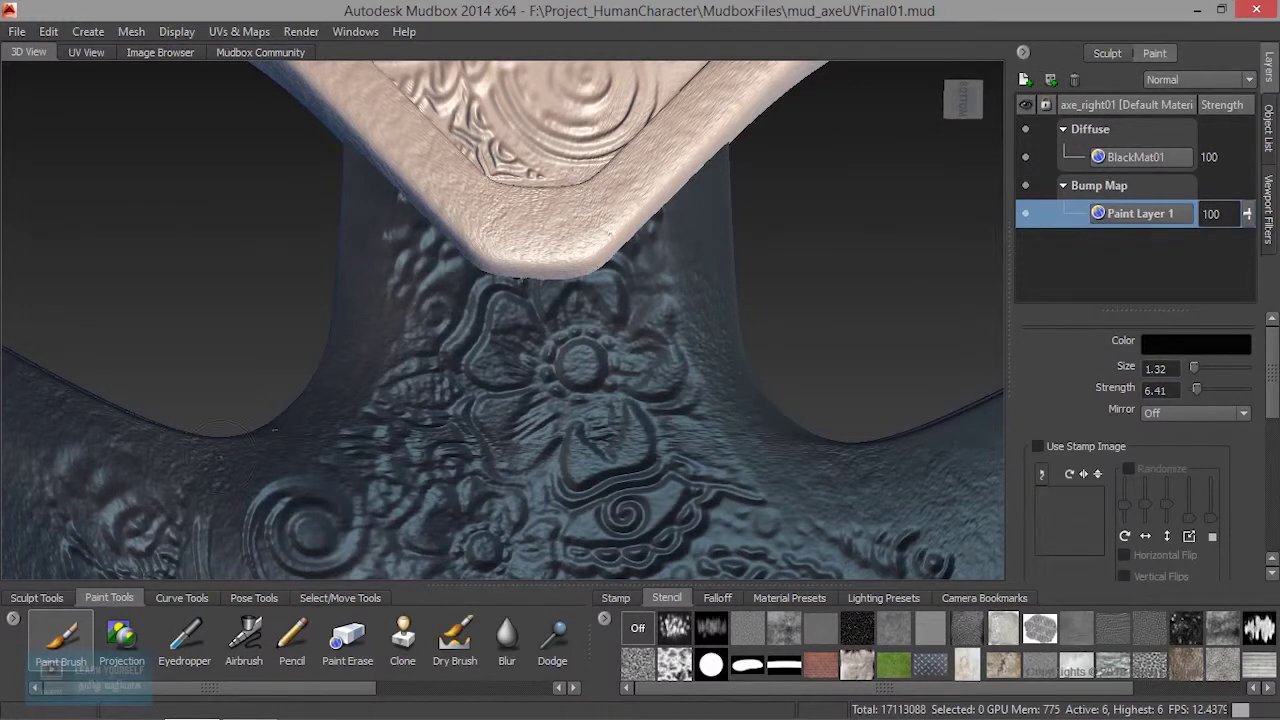
mouse_move(260, 442)
left_mouse_down()
mouse_move(294, 418)
mouse_move(158, 441)
mouse_move(189, 449)
left_mouse_up()
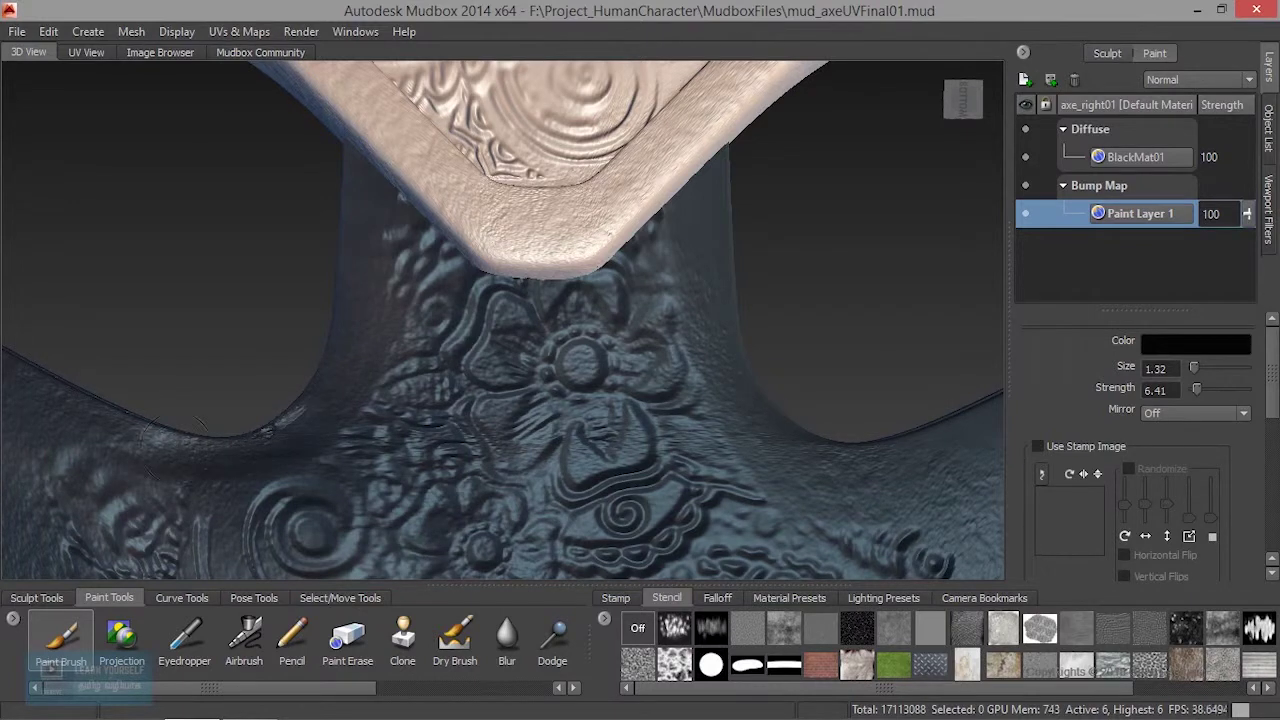
right_click_drag(203, 422, 290, 424, "alt")
middle_click_drag(290, 424, 675, 285, "alt")
mouse_move(675, 285)
left_mouse_down("alt")
mouse_move(660, 350)
mouse_move(506, 425)
left_mouse_up("alt")
key("ctrl+z")
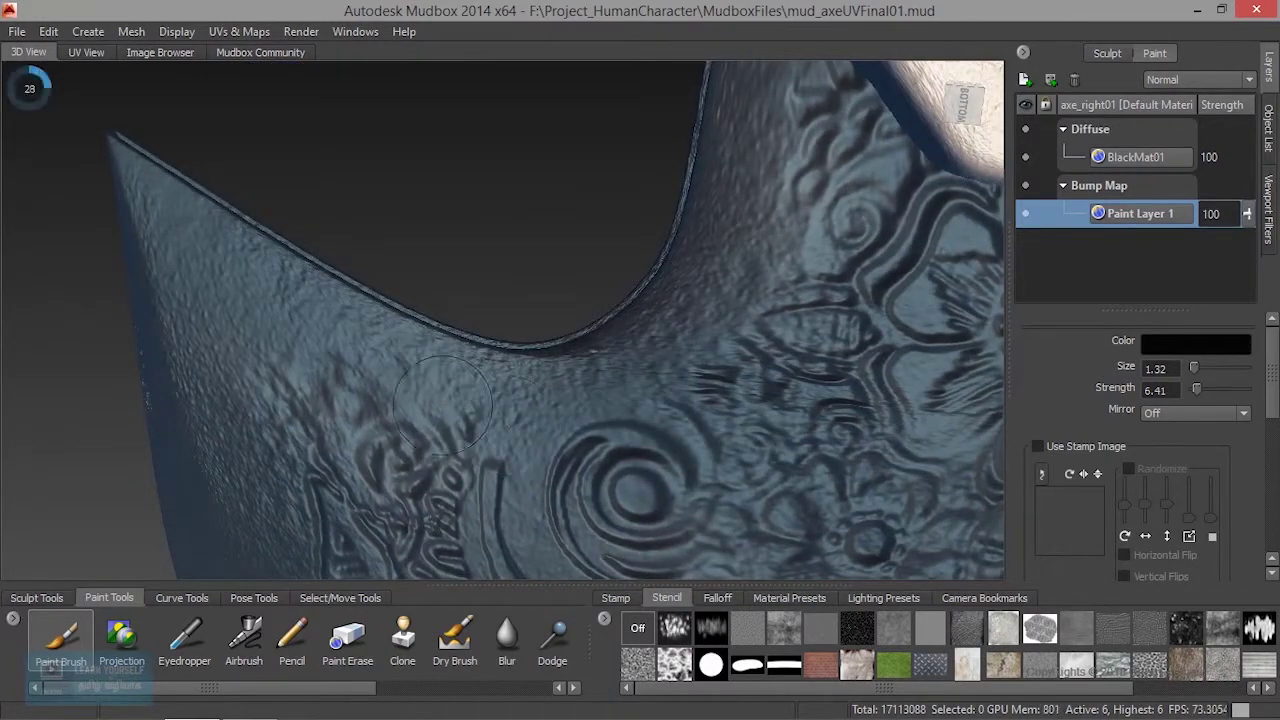
Paint bump strokes along the blade's notch and horn, and set the strength of Paint Layer 1 to 23.
mouse_move(393, 346)
left_mouse_down()
mouse_move(464, 380)
mouse_move(545, 387)
mouse_move(372, 345)
mouse_move(195, 222)
left_mouse_up()
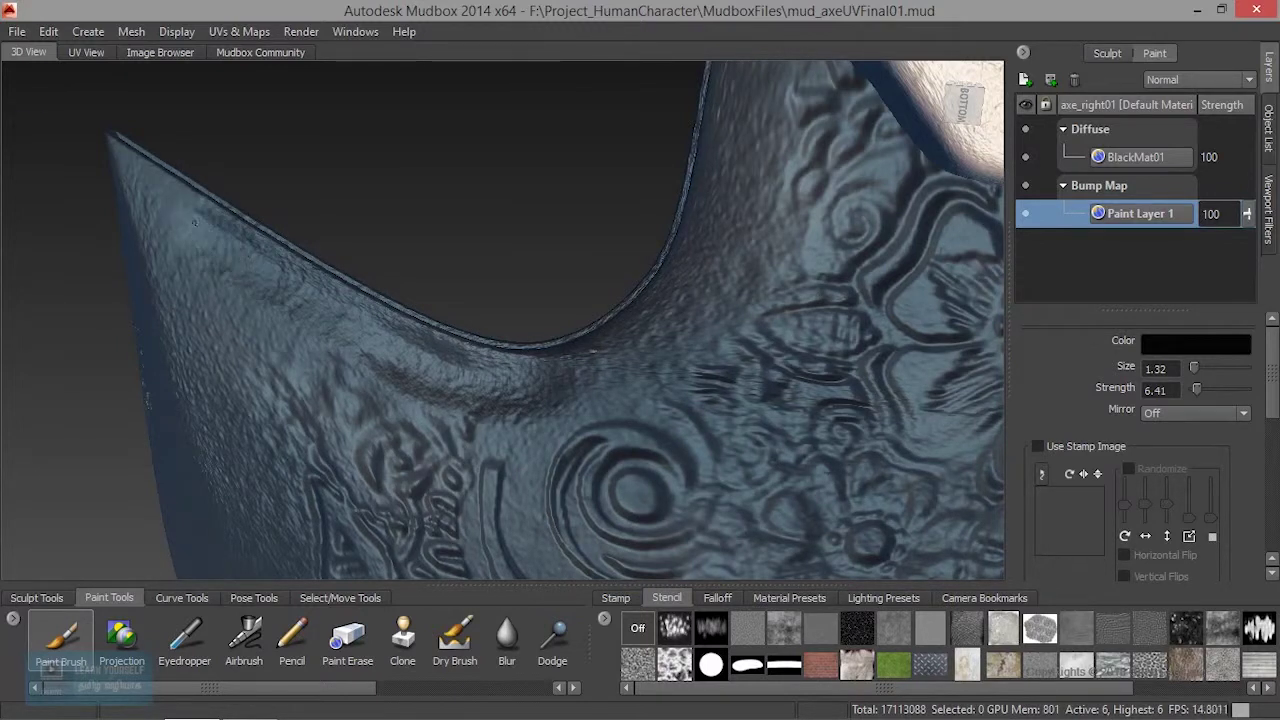
mouse_move(300, 250)
left_mouse_down("alt")
mouse_move(390, 317)
mouse_move(402, 262)
mouse_move(430, 340)
mouse_move(437, 322)
left_mouse_up("alt")
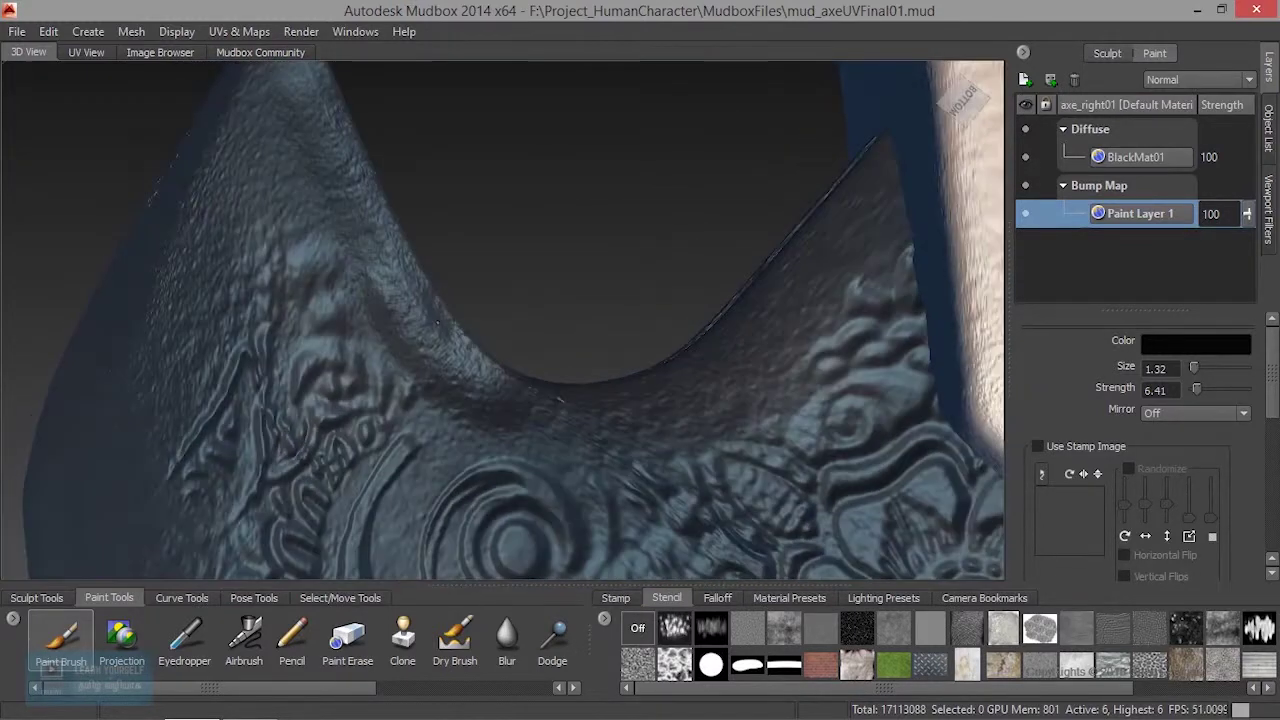
left_click_drag(558, 398, 579, 476, "alt")
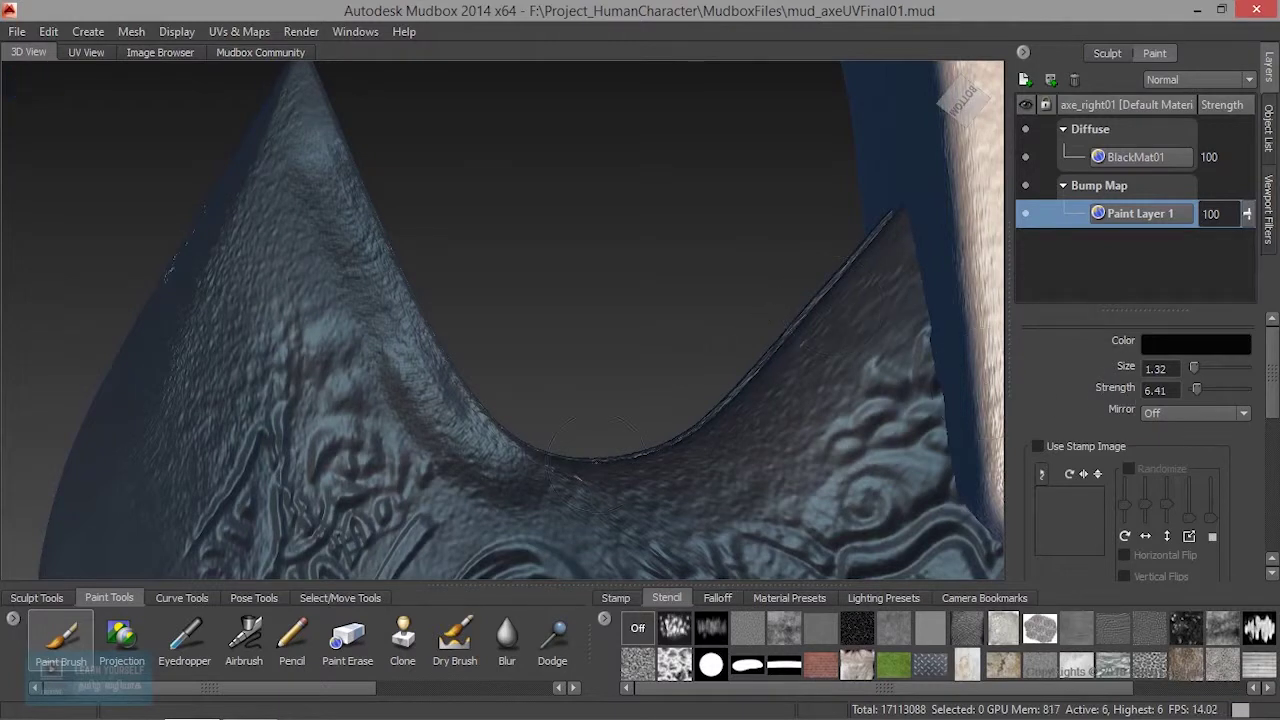
mouse_move(240, 405)
left_mouse_down()
mouse_move(267, 284)
mouse_move(230, 318)
mouse_move(275, 236)
left_mouse_up()
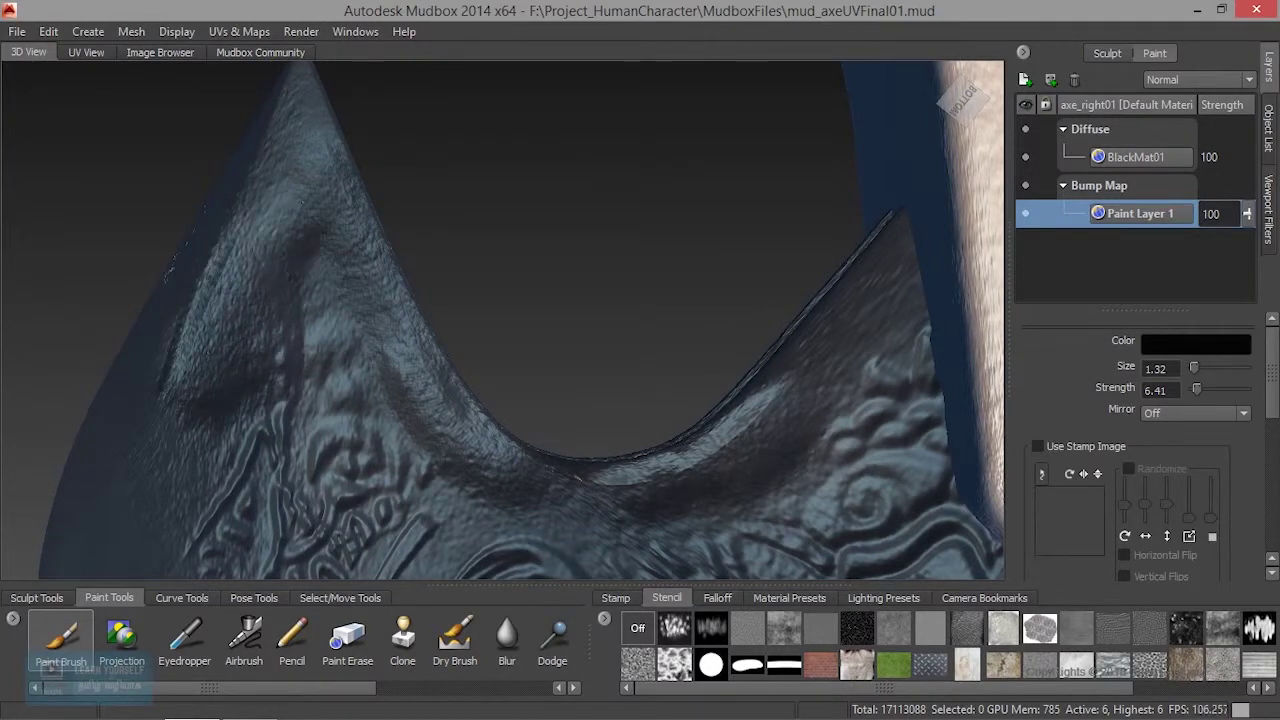
left_click_drag(1248, 218, 1245, 302)
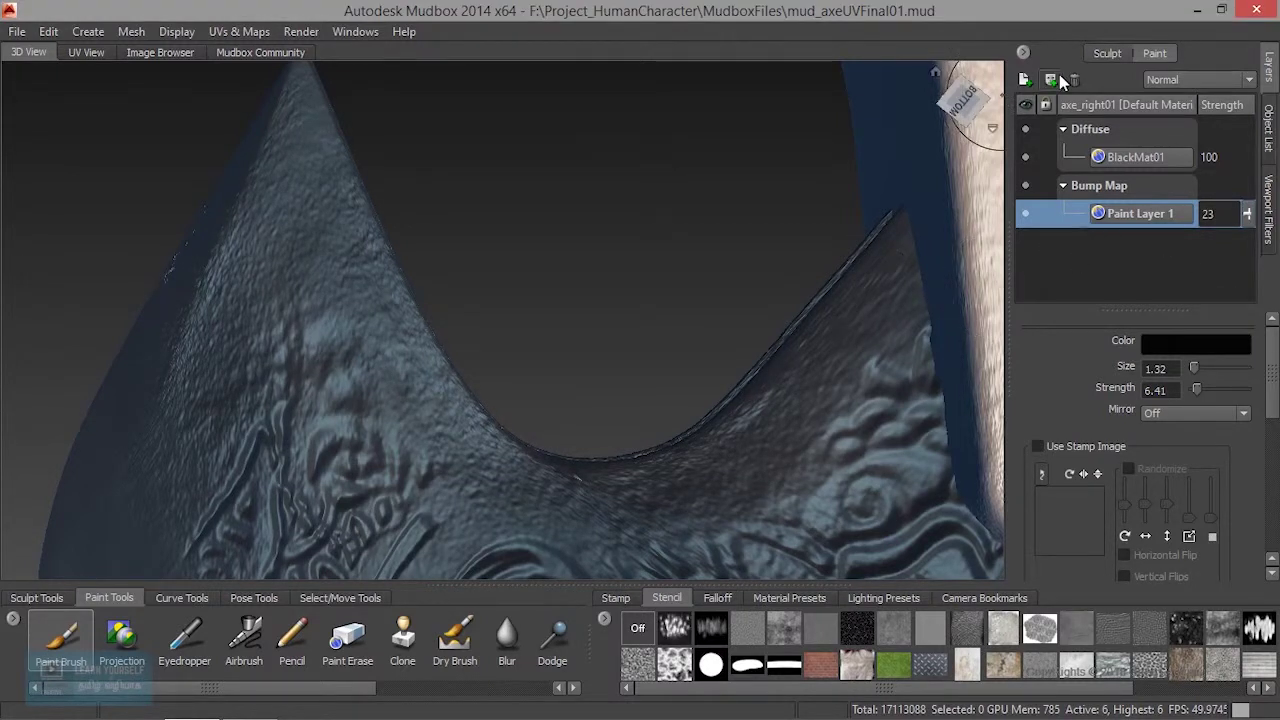
Create Paint Layer 2 on the blade at 2048 size, TIFF [8 bit, RGBA], in the Diffuse channel.
left_click(1026, 79)
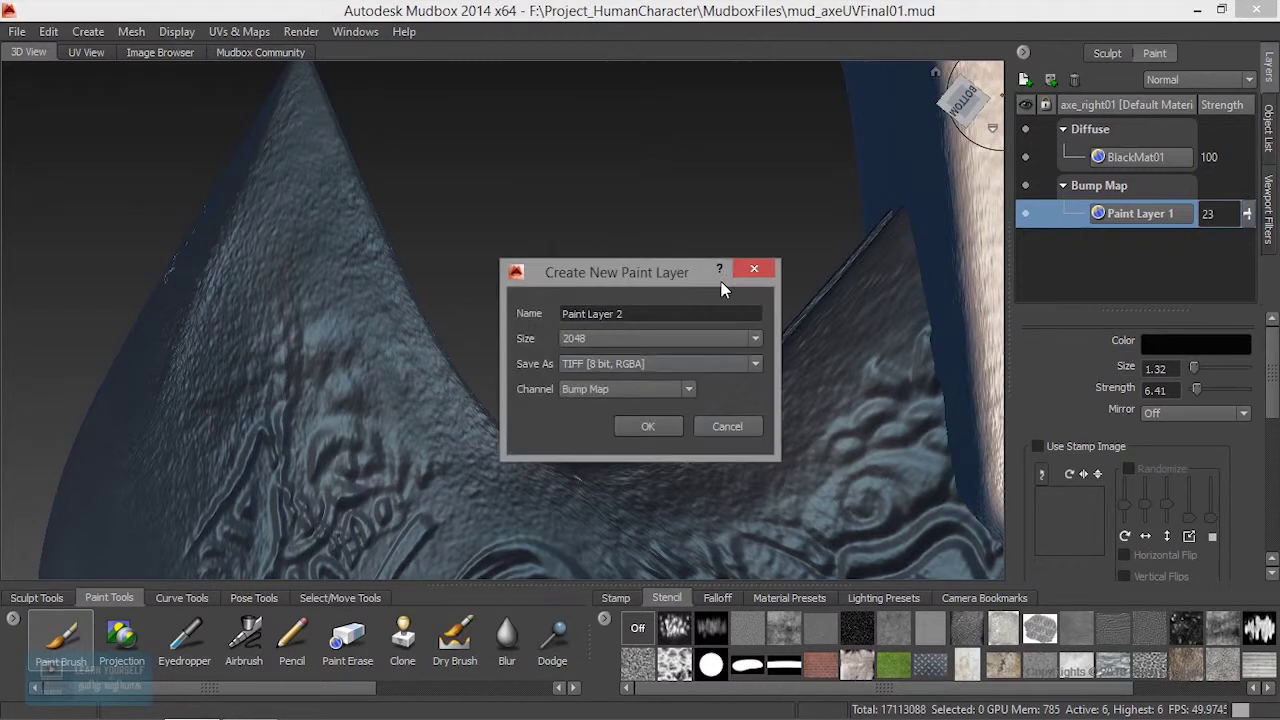
left_click(620, 388)
left_click(602, 402)
left_click(656, 428)
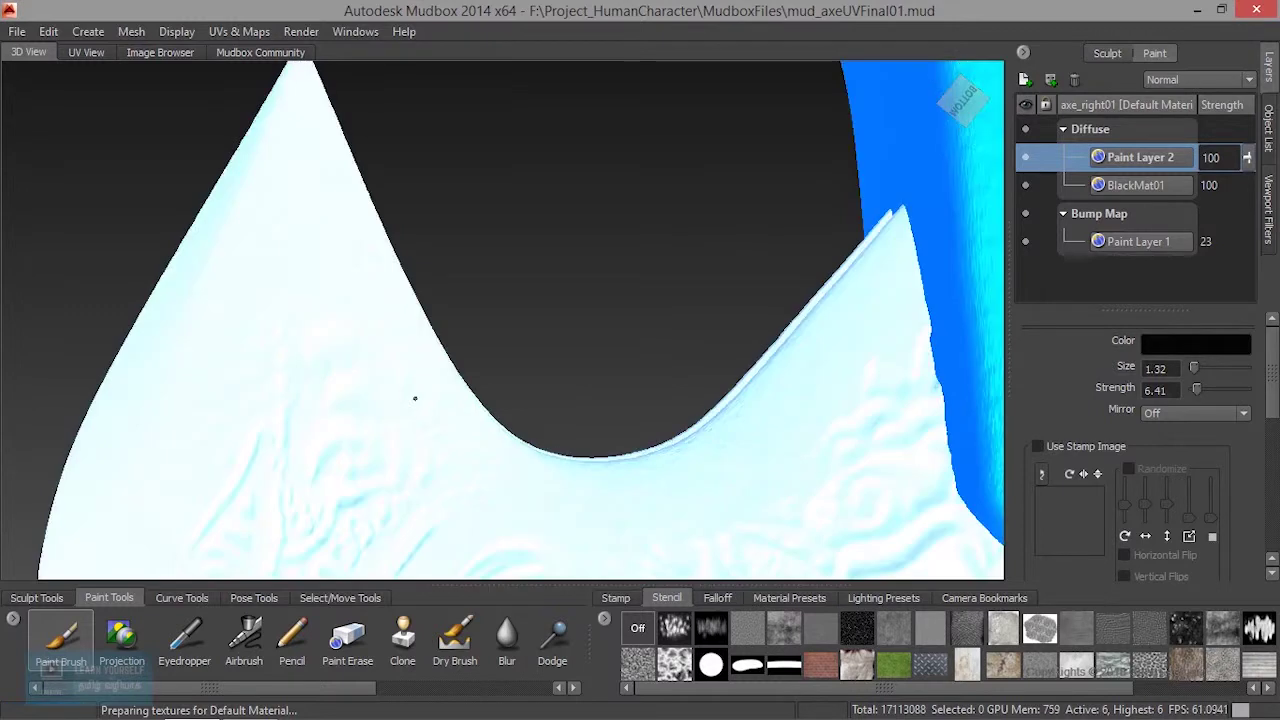
Set the Paint Brush color to a dark orange-brown.
scroll(413, 435, "down", 2)
left_click_drag(458, 422, 505, 432, "alt")
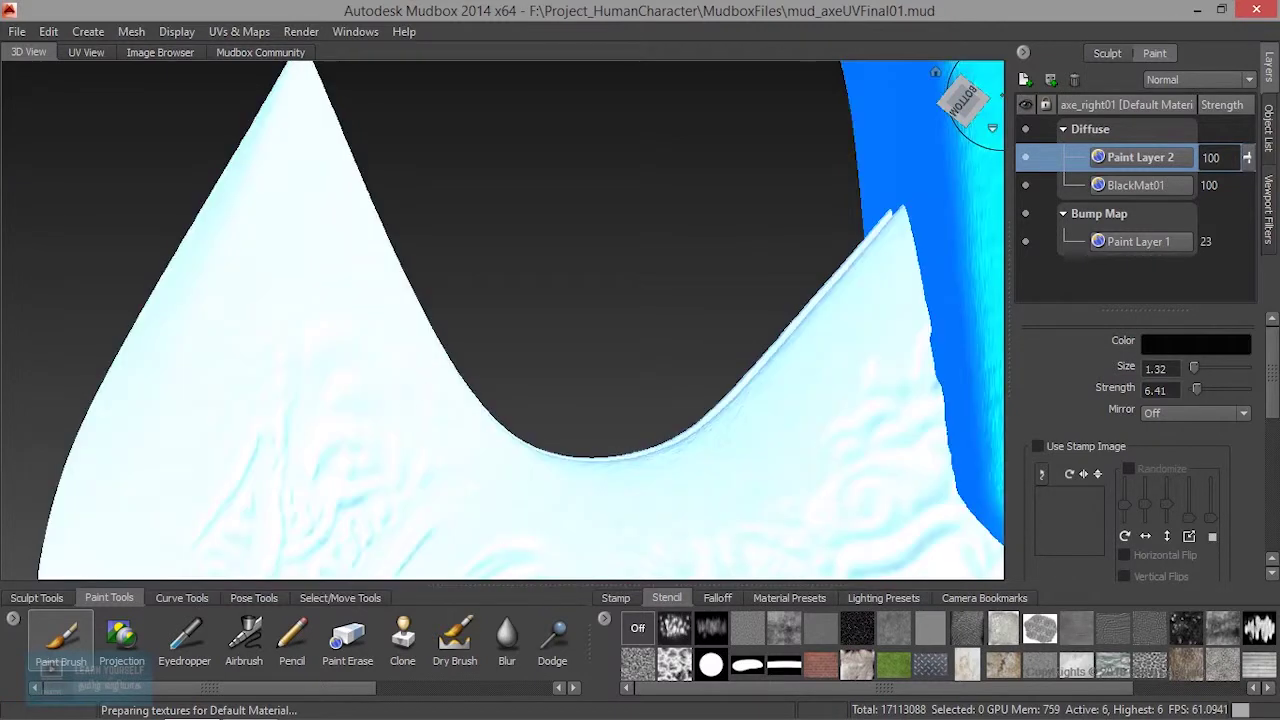
right_click_drag(336, 510, 196, 541, "alt")
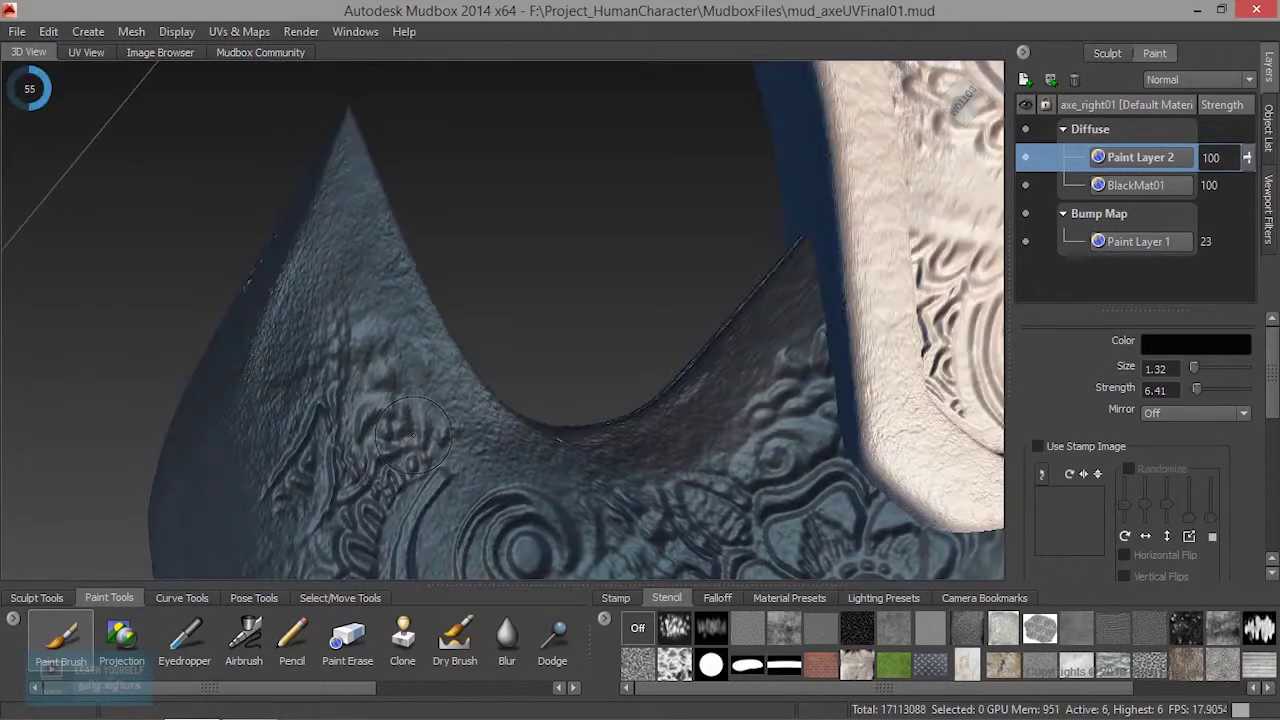
left_click_drag(413, 435, 480, 405, "alt")
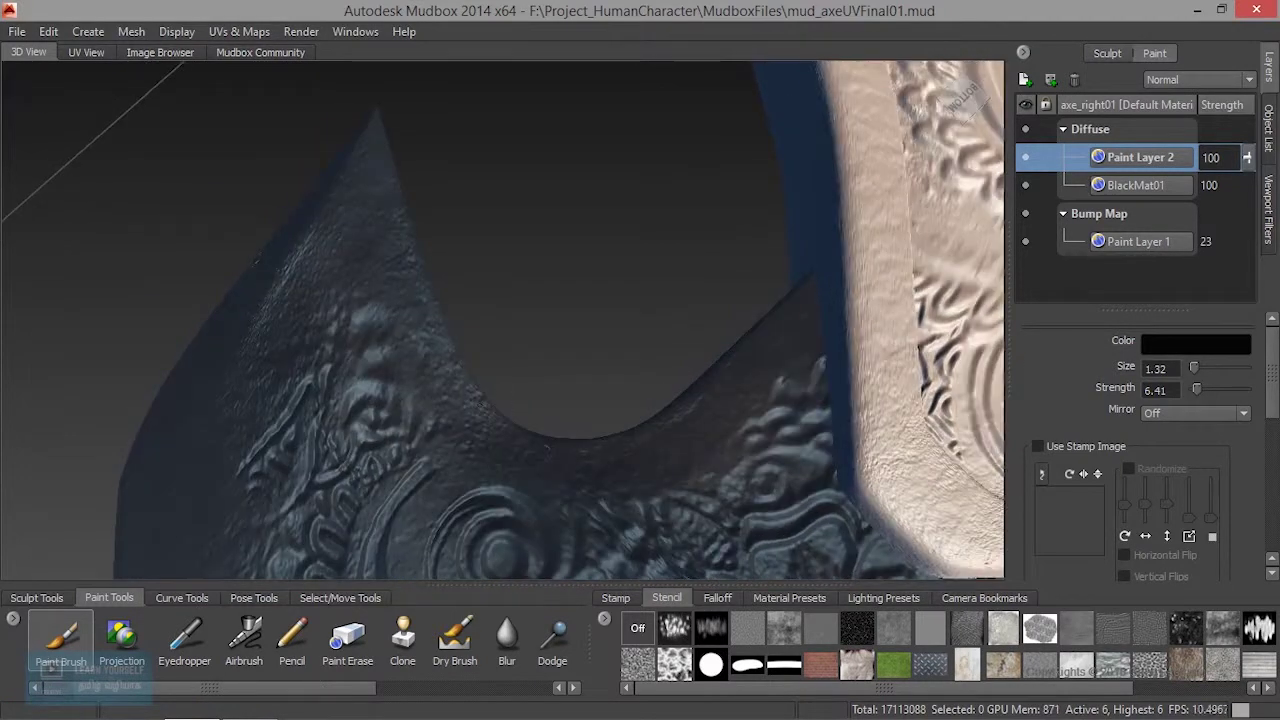
left_click(1208, 348)
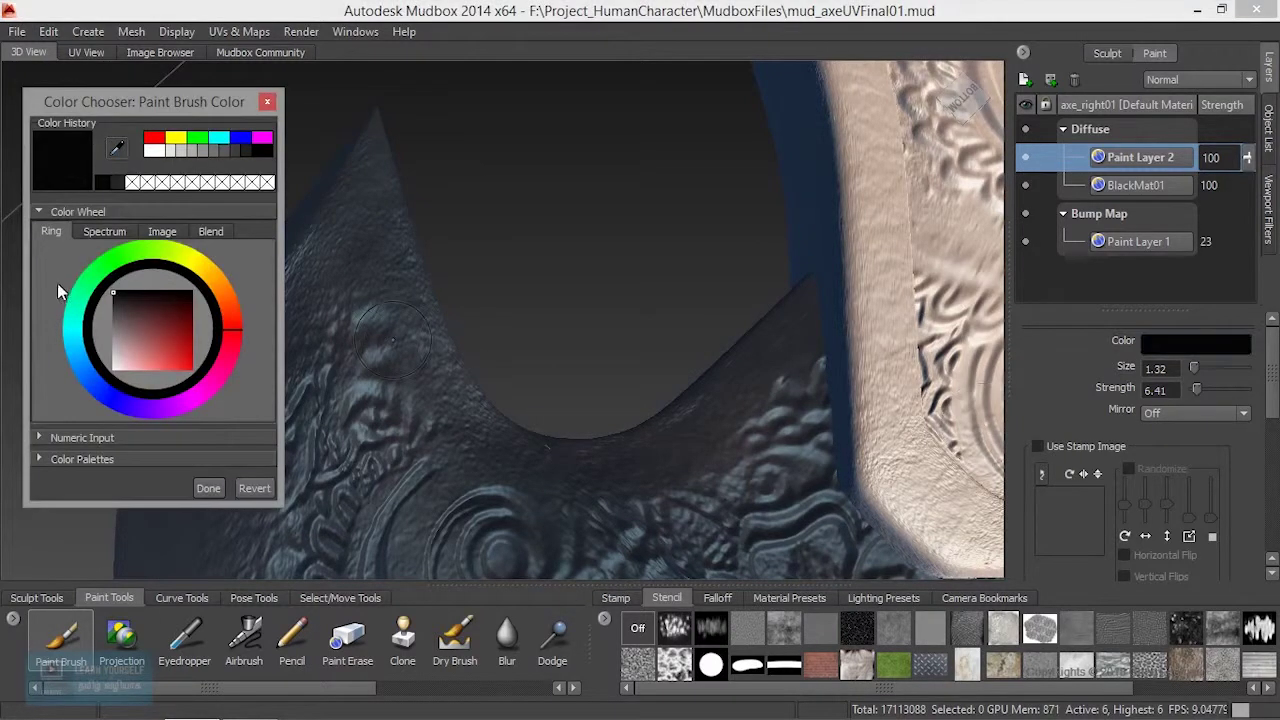
left_click(225, 283)
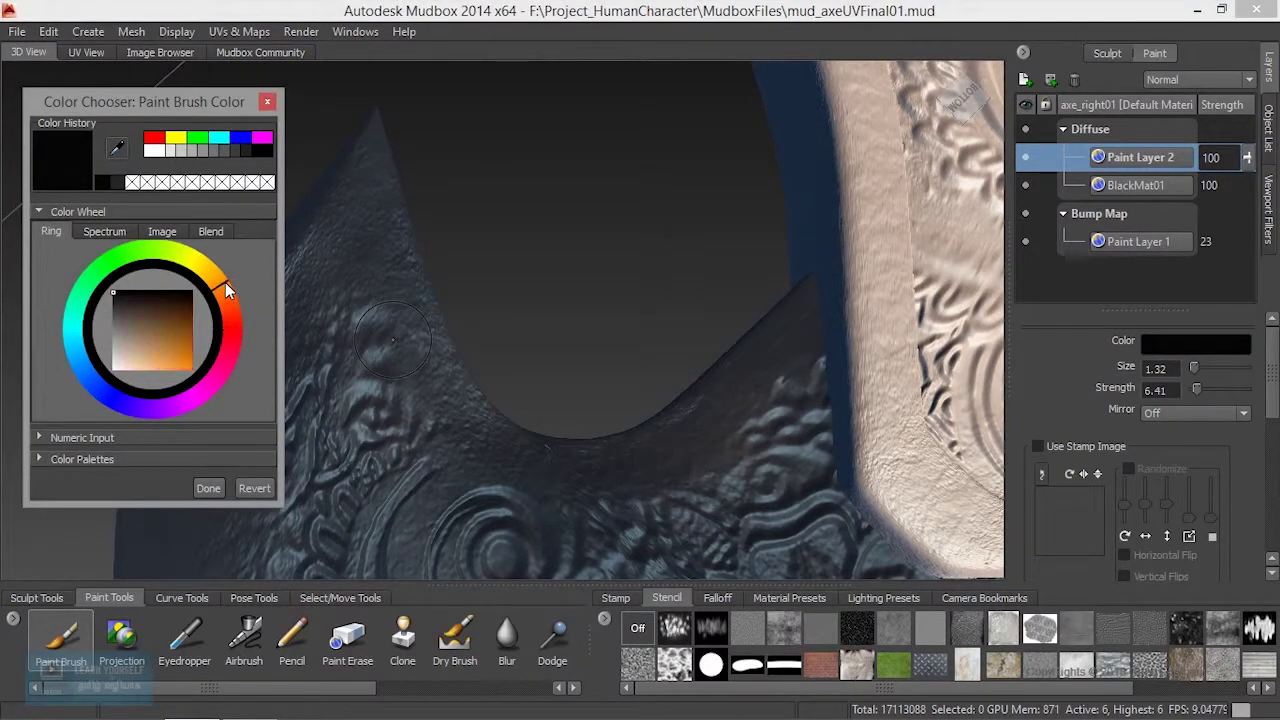
left_click(176, 339)
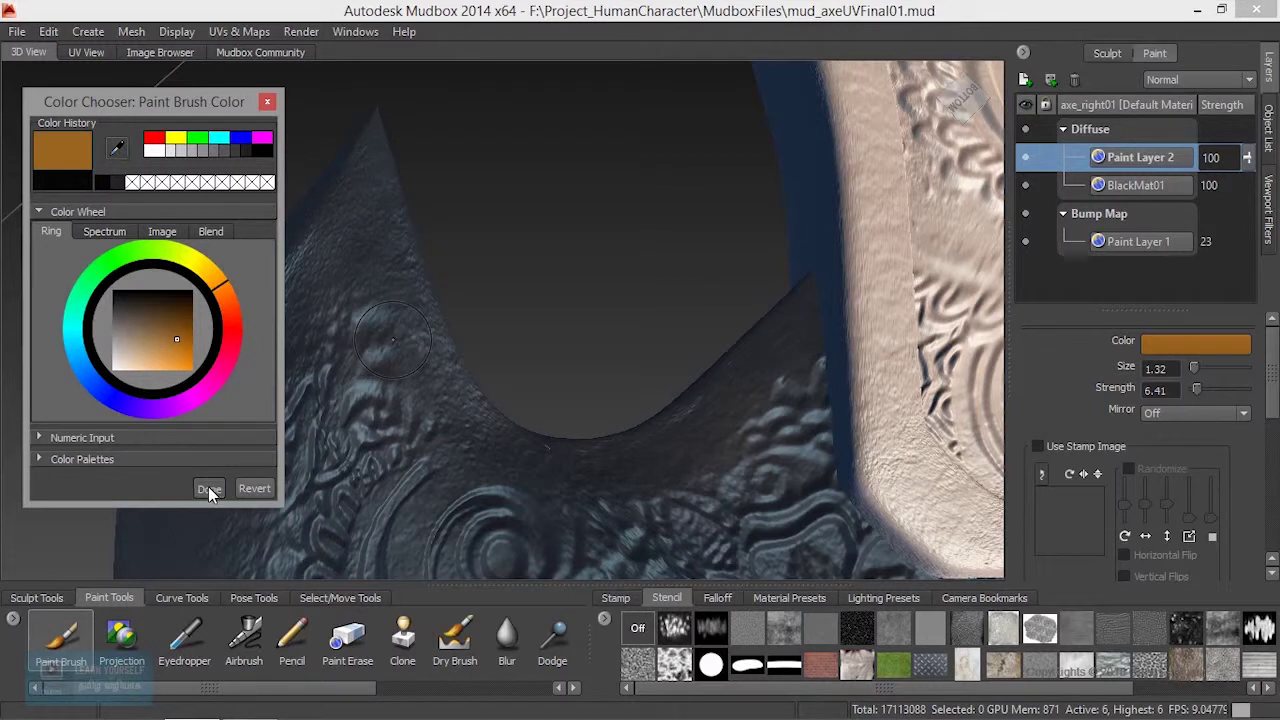
left_click(208, 488)
Paint orange-brown strokes on Paint Layer 2 over the blade's raised scrolls, flowers and concentric circle ornaments.
left_click_drag(397, 357, 495, 369, "alt")
mouse_move(832, 342)
left_mouse_down()
mouse_move(766, 405)
mouse_move(780, 425)
mouse_move(808, 422)
left_mouse_up()
middle_click_drag(805, 435, 511, 241, "alt")
mouse_move(508, 392)
left_mouse_down()
mouse_move(450, 393)
mouse_move(355, 362)
mouse_move(699, 376)
mouse_move(650, 285)
mouse_move(580, 235)
mouse_move(480, 250)
mouse_move(260, 320)
mouse_move(120, 290)
mouse_move(240, 450)
mouse_move(210, 330)
mouse_move(503, 454)
left_mouse_up()
middle_click_drag(590, 545, 505, 363, "alt")
mouse_move(512, 436)
left_mouse_down()
mouse_move(650, 358)
mouse_move(905, 290)
mouse_move(720, 450)
mouse_move(400, 415)
mouse_move(290, 345)
mouse_move(470, 320)
mouse_move(690, 255)
mouse_move(606, 335)
left_mouse_up()
right_click_drag(622, 360, 595, 338, "alt")
left_click_drag(595, 338, 679, 132, "alt")
mouse_move(580, 315)
left_mouse_down()
mouse_move(410, 258)
mouse_move(270, 262)
mouse_move(165, 285)
mouse_move(155, 340)
mouse_move(310, 315)
mouse_move(480, 400)
mouse_move(630, 385)
mouse_move(710, 300)
mouse_move(582, 281)
left_mouse_up()
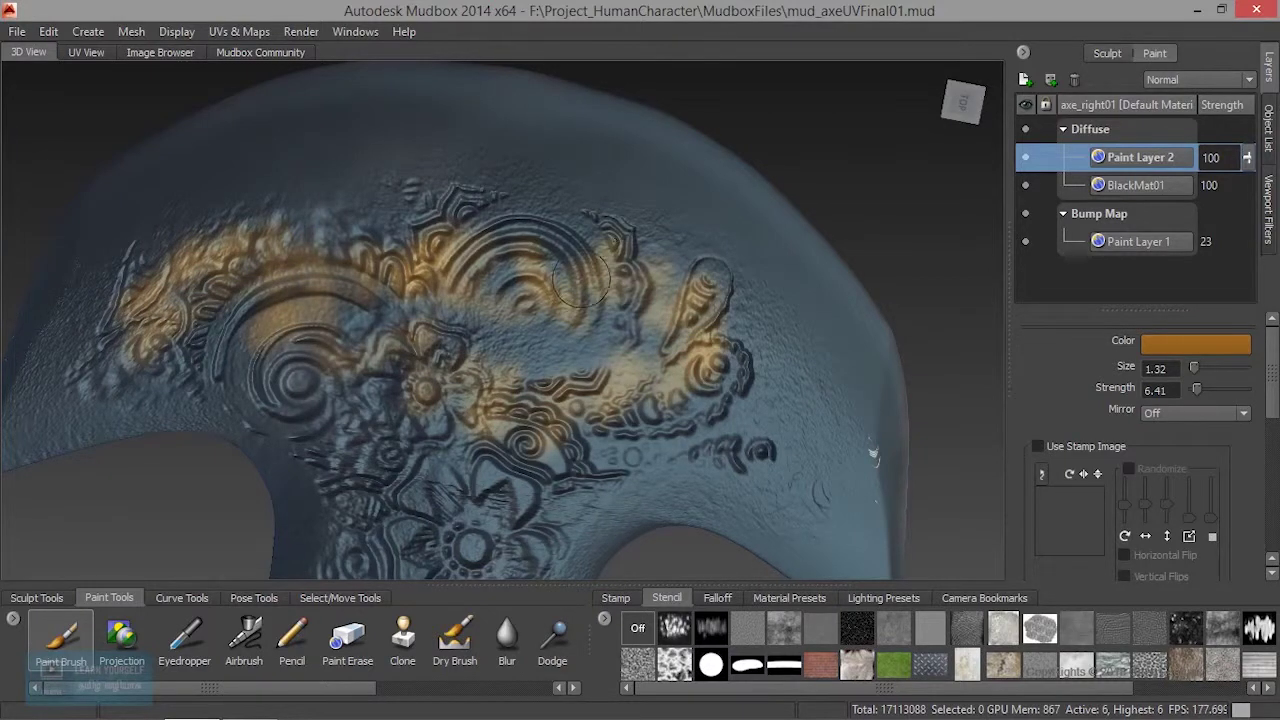
Set the strength of Paint Layer 2 to 14.
mouse_move(678, 242)
left_mouse_down("alt")
mouse_move(480, 190)
mouse_move(500, 330)
mouse_move(600, 350)
mouse_move(657, 395)
left_mouse_up("alt")
scroll(657, 395, "up", 2)
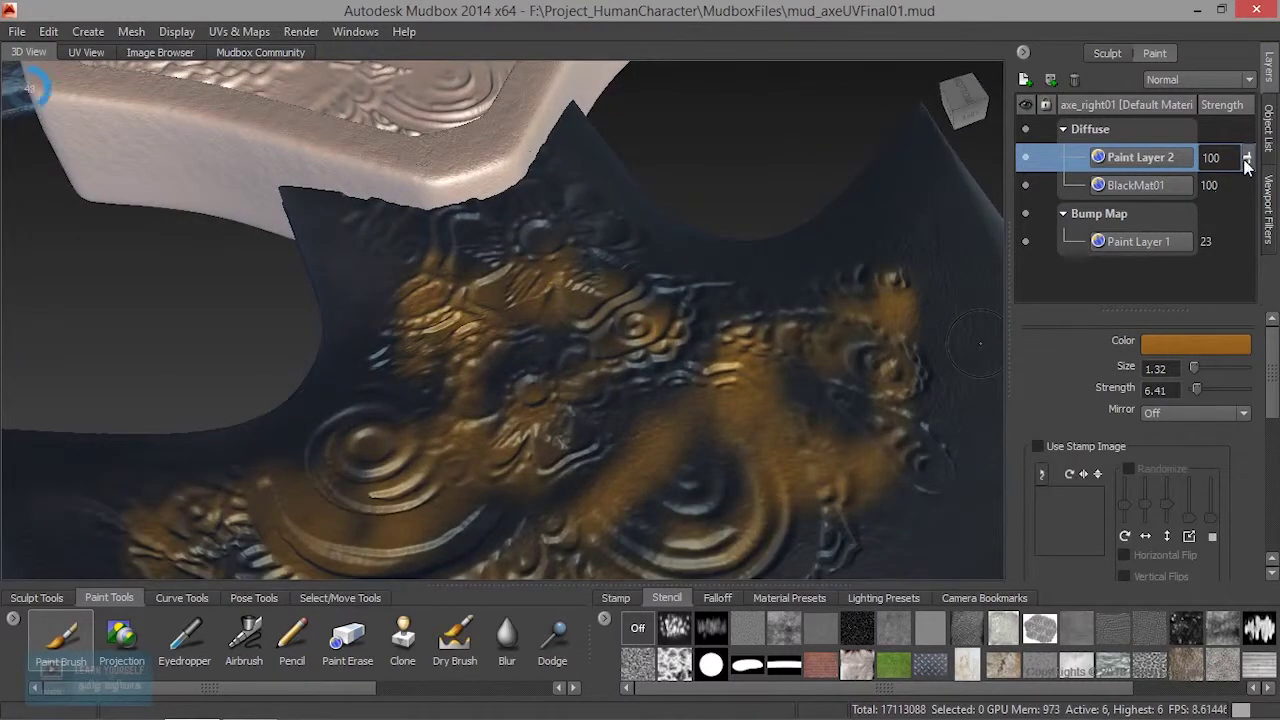
left_click(1247, 161)
left_click_drag(1248, 158, 1246, 236)
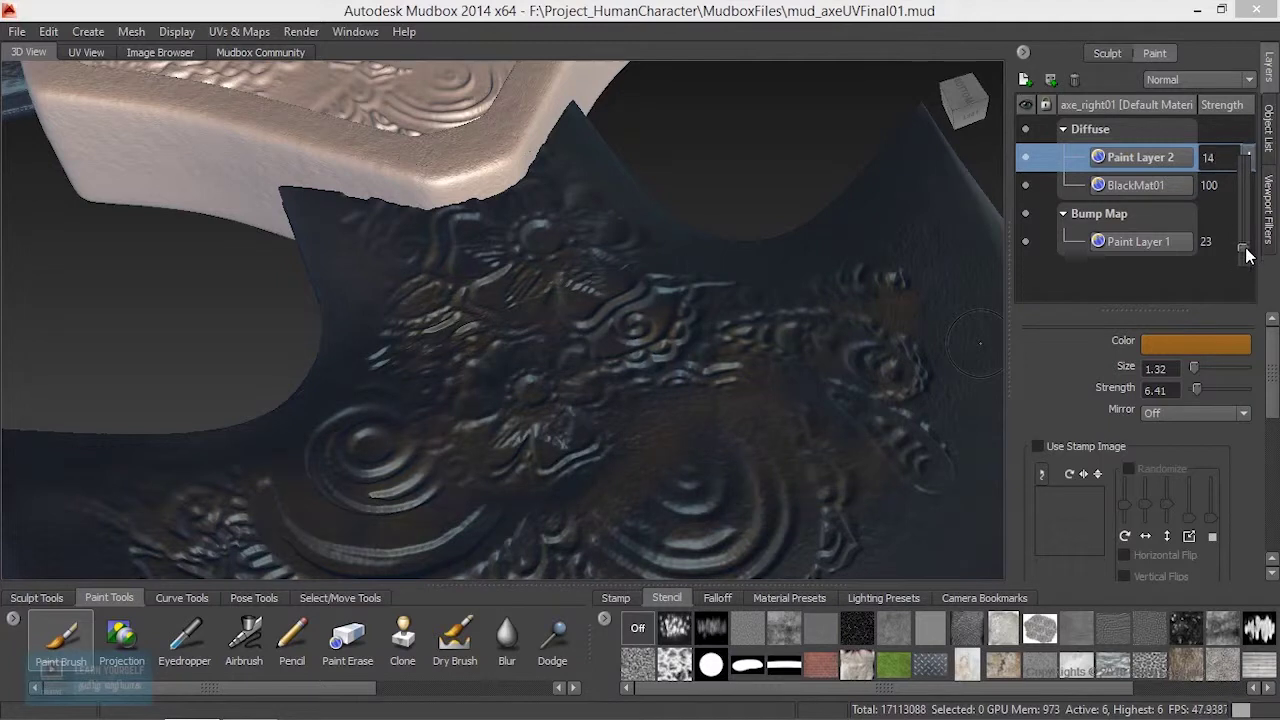
Examine the orange-brown tint on the blade's ornaments from several angles and distances.
left_click_drag(640, 370, 590, 290, "alt")
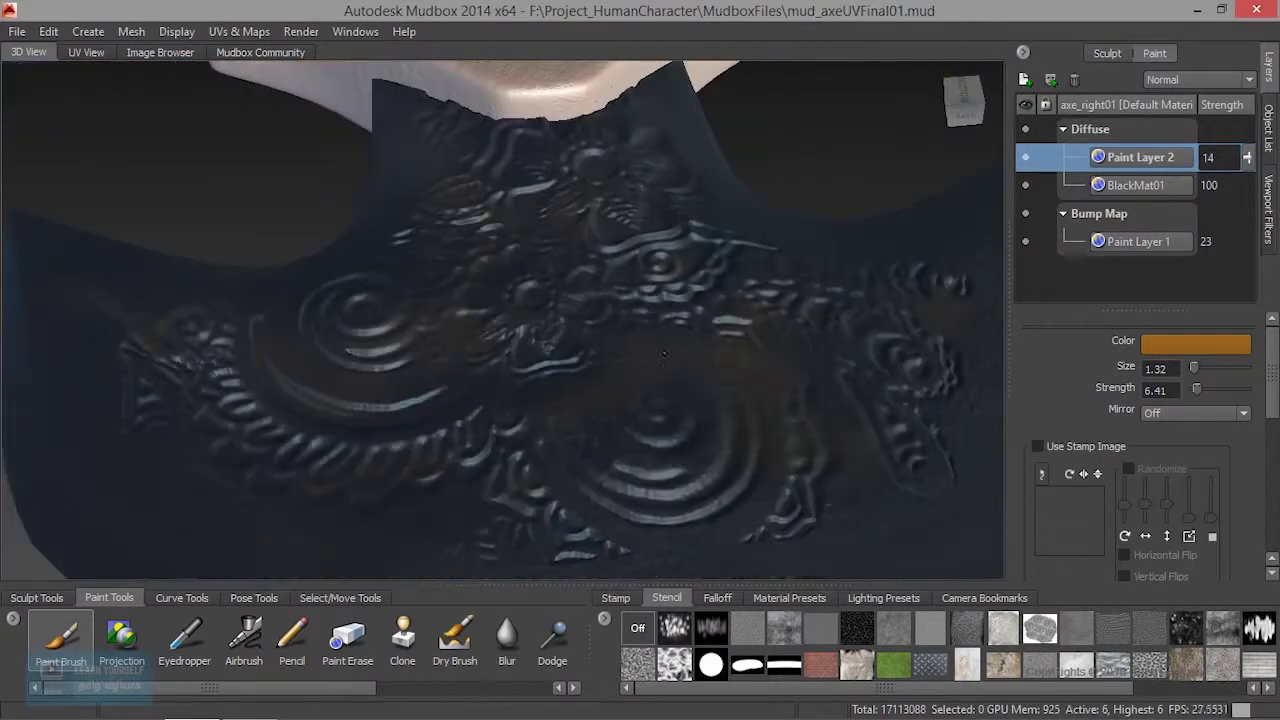
right_click_drag(640, 390, 784, 418, "alt")
left_click_drag(784, 419, 510, 308, "alt")
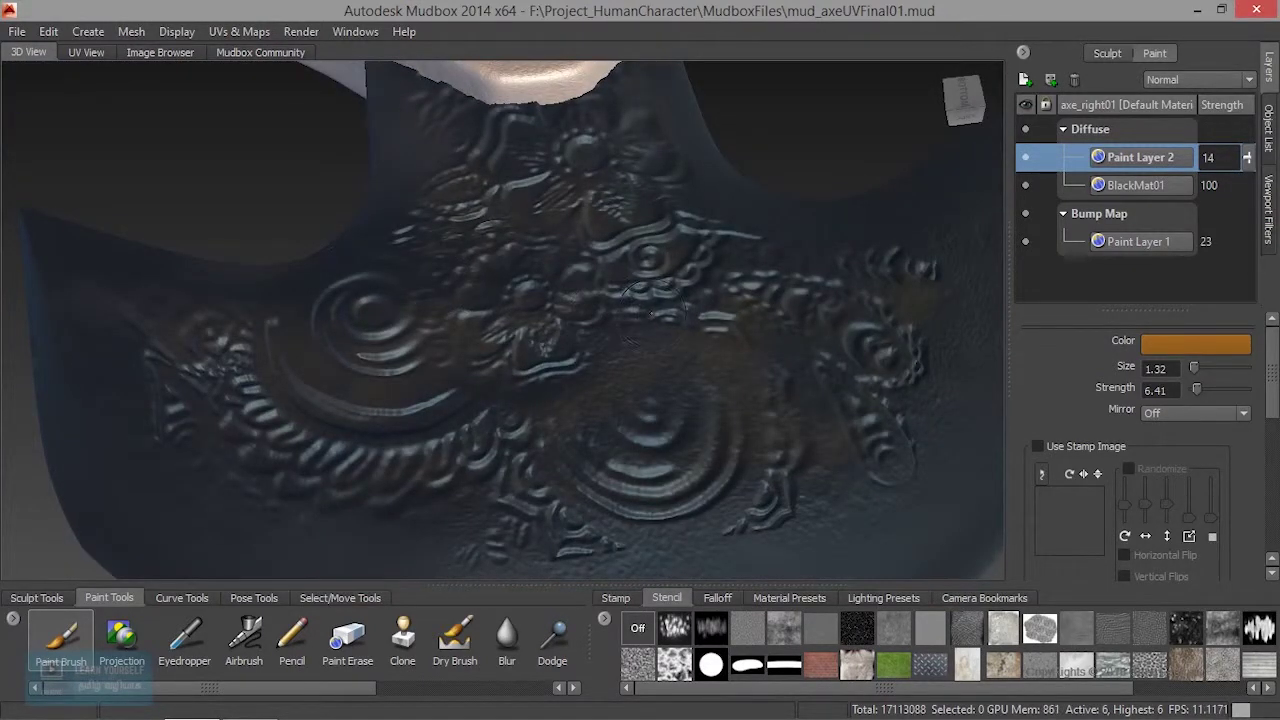
left_click_drag(651, 396, 565, 380, "alt")
right_click_drag(565, 380, 653, 345, "alt")
middle_click_drag(653, 345, 646, 407, "alt")
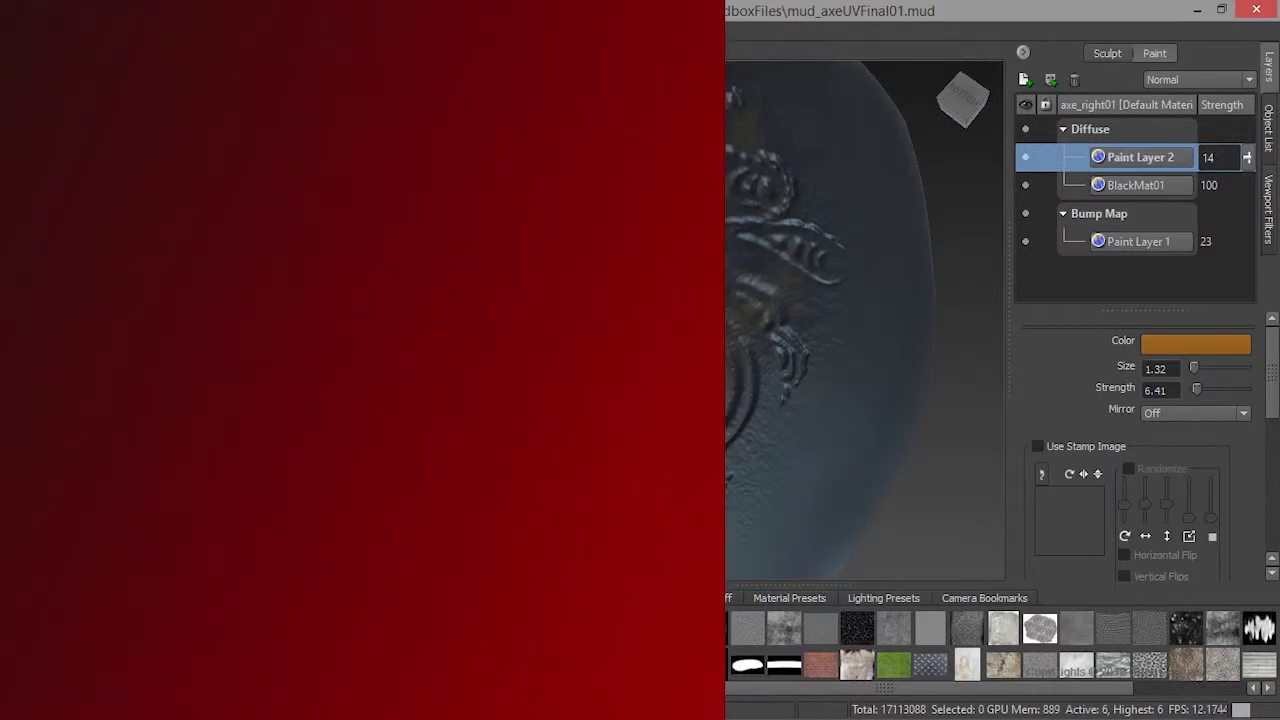